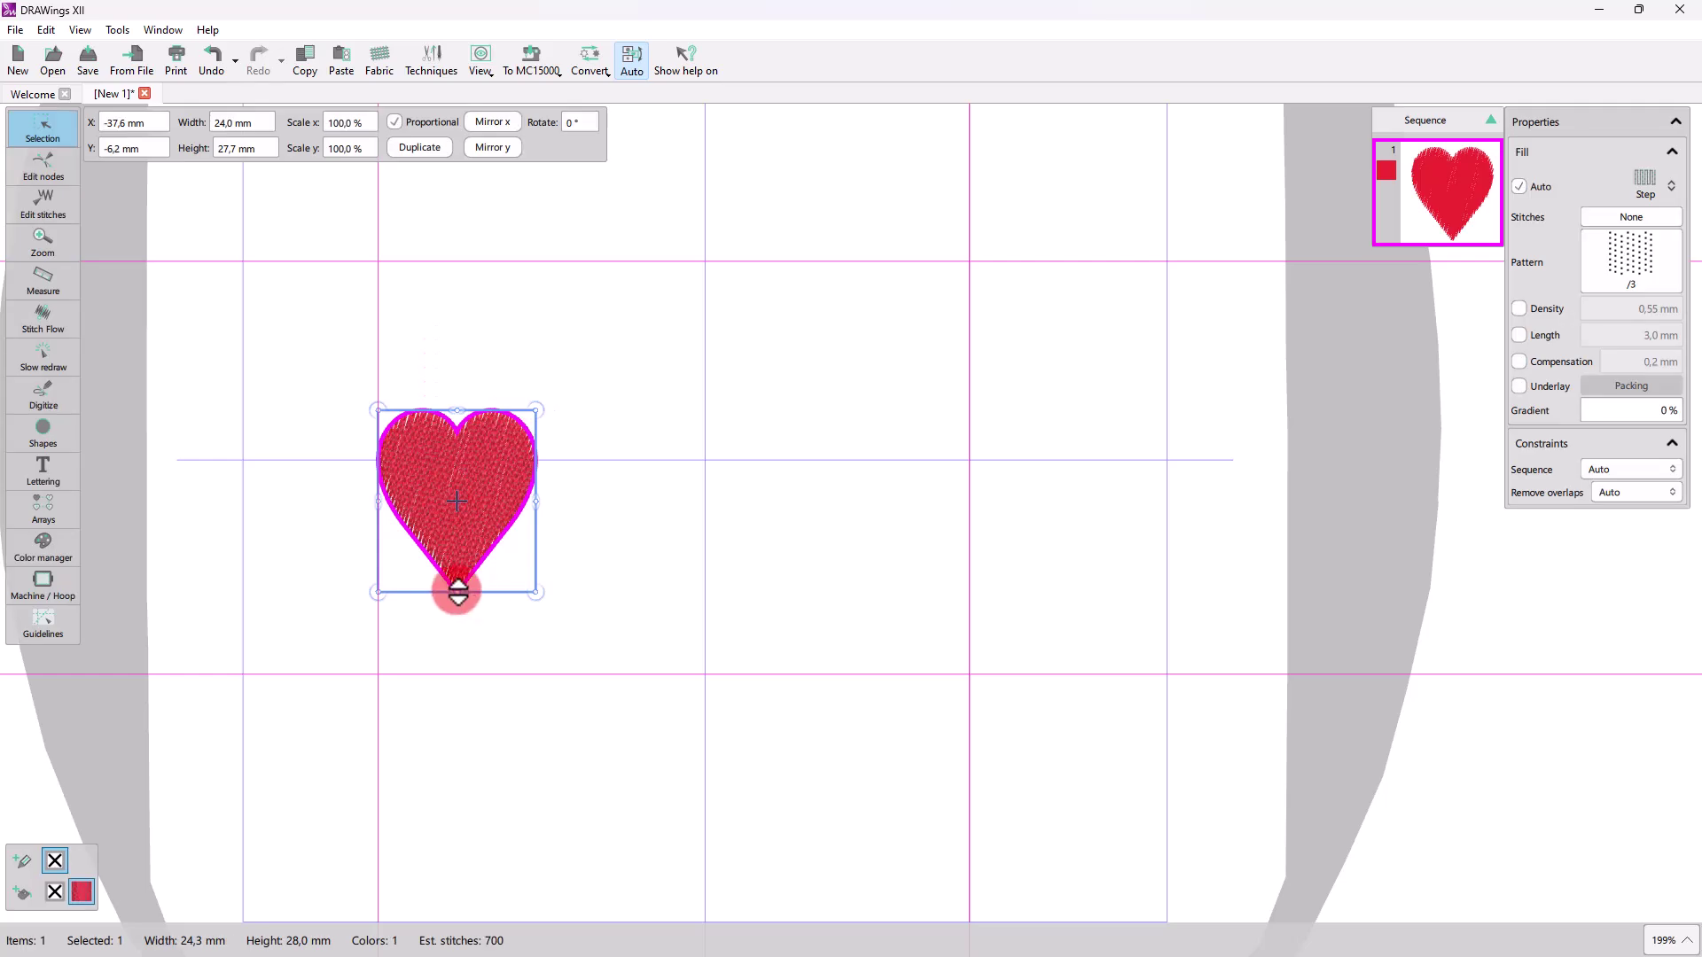
- Stretch the red heart vertically until its tip snaps to the lower horizontal guideline, making it about 40 mm tall
{"action": "left_click_drag", "start_coordinate": [456, 590], "coordinate": [458, 671]}
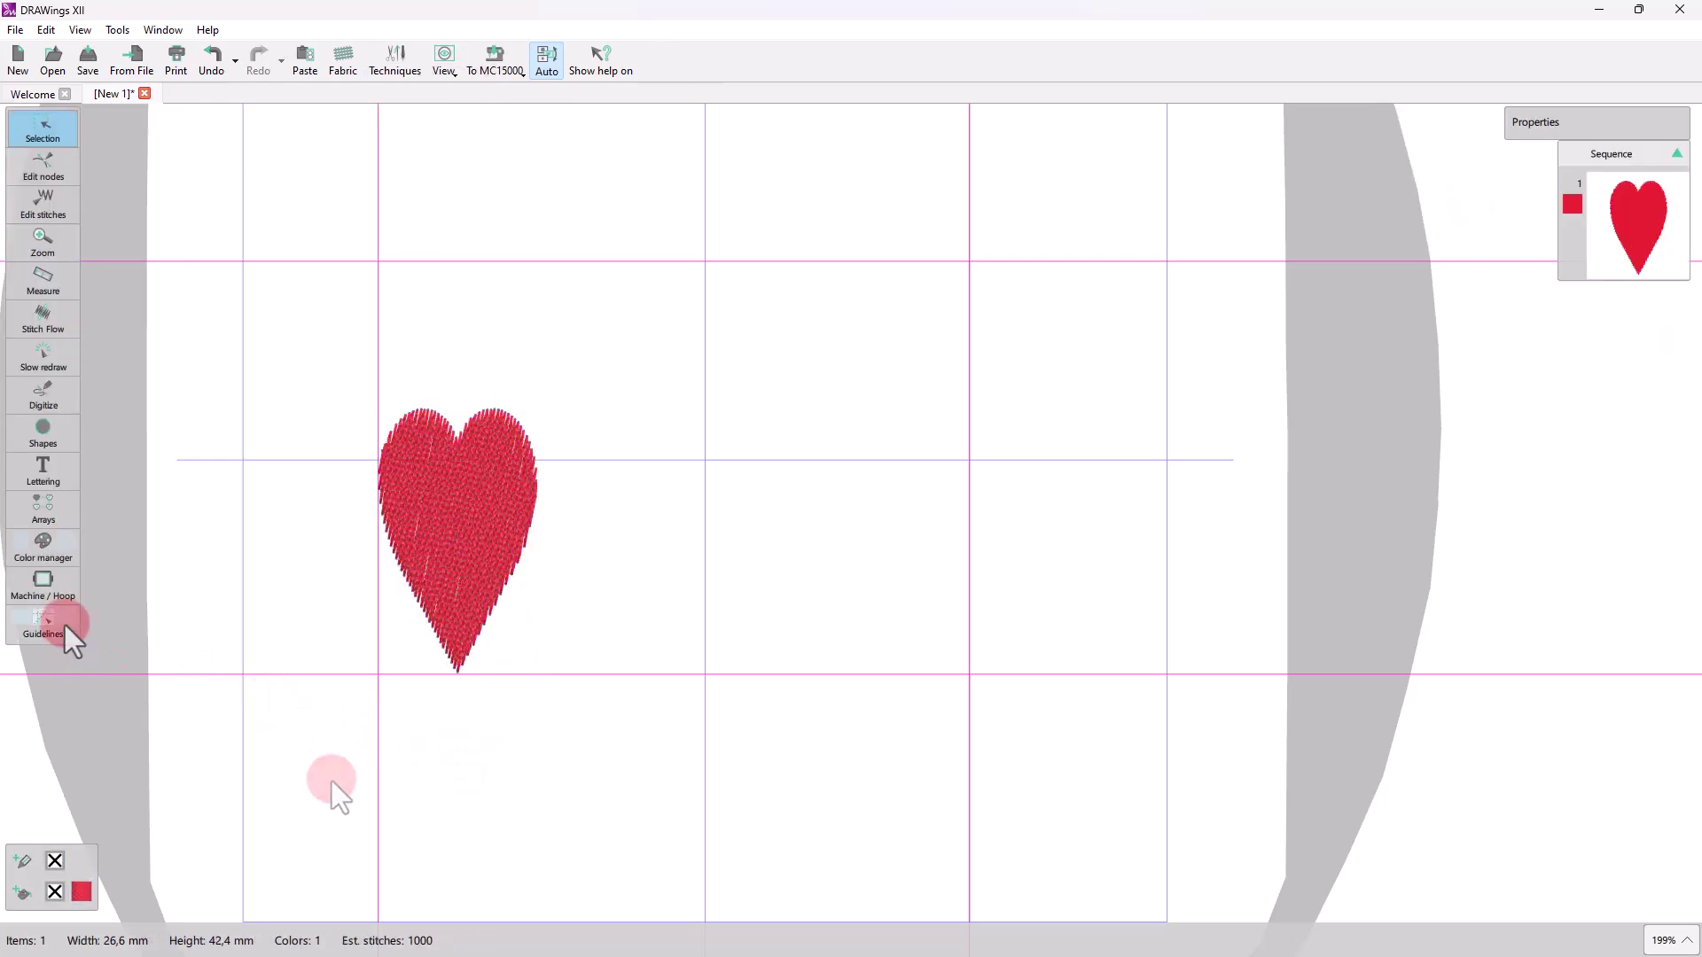
- Digitize a wavy open outline about 44.5 mm wide and 10 mm high beside the heart's tip, with its crests on the lower guideline
{"action": "left_click", "coordinate": [40, 394]}
{"action": "left_click", "coordinate": [542, 732]}
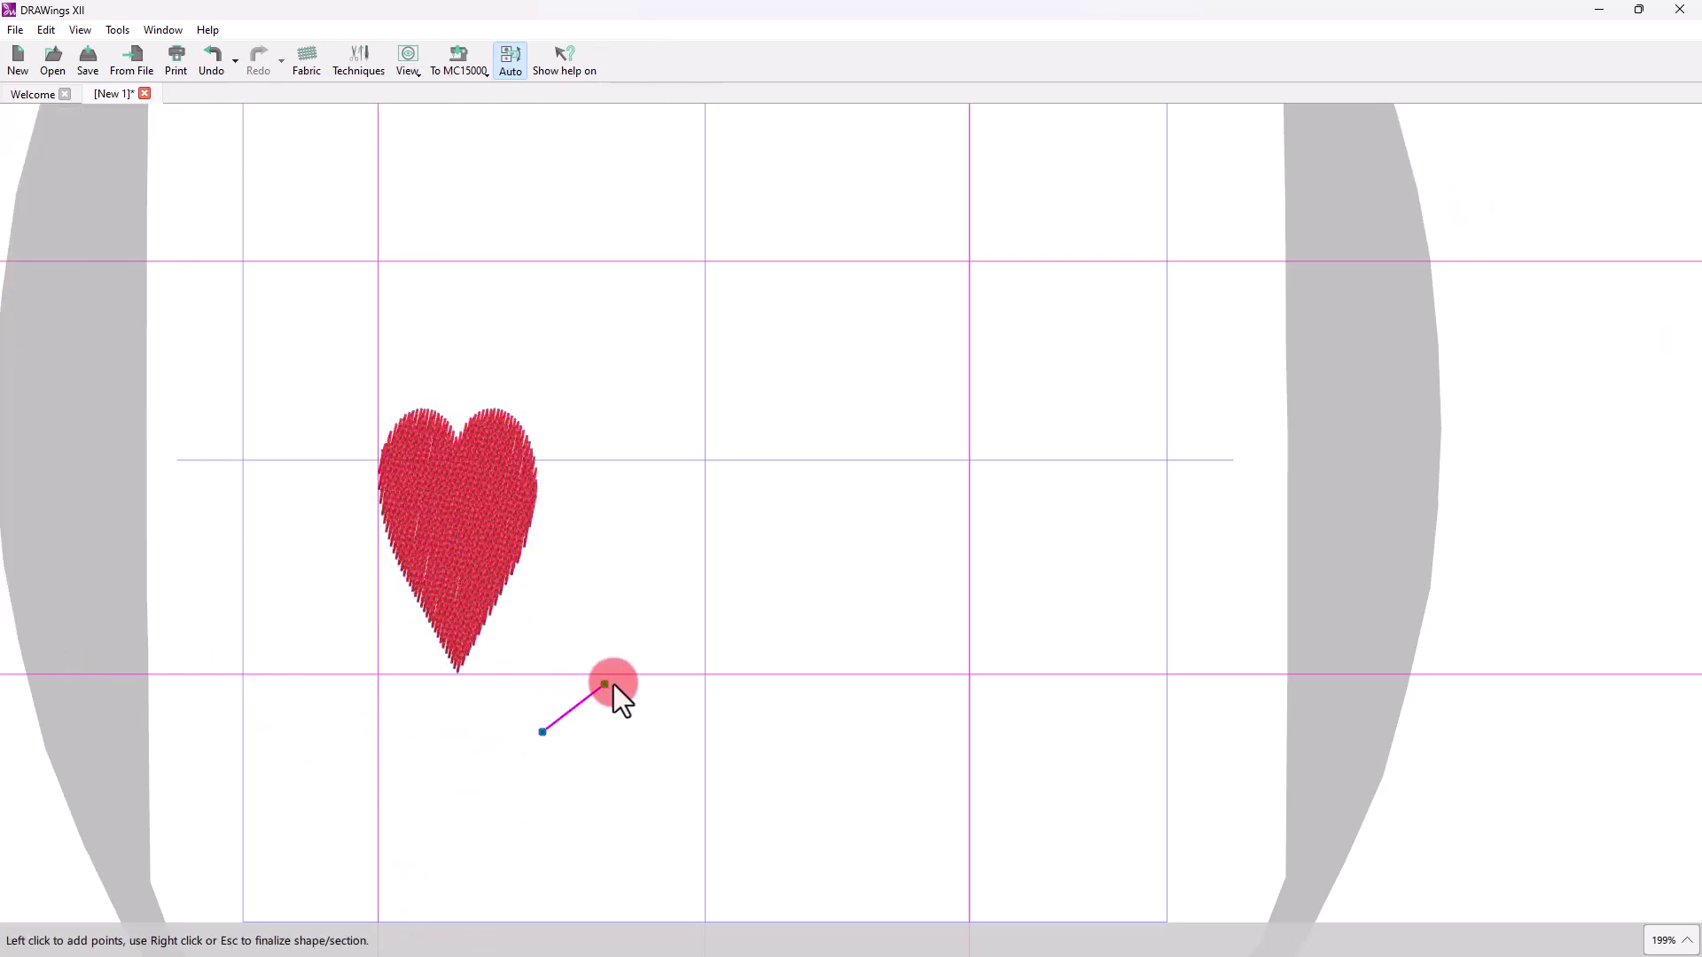
{"action": "left_click", "coordinate": [617, 675]}
{"action": "left_click", "coordinate": [666, 735]}
{"action": "left_click", "coordinate": [729, 676]}
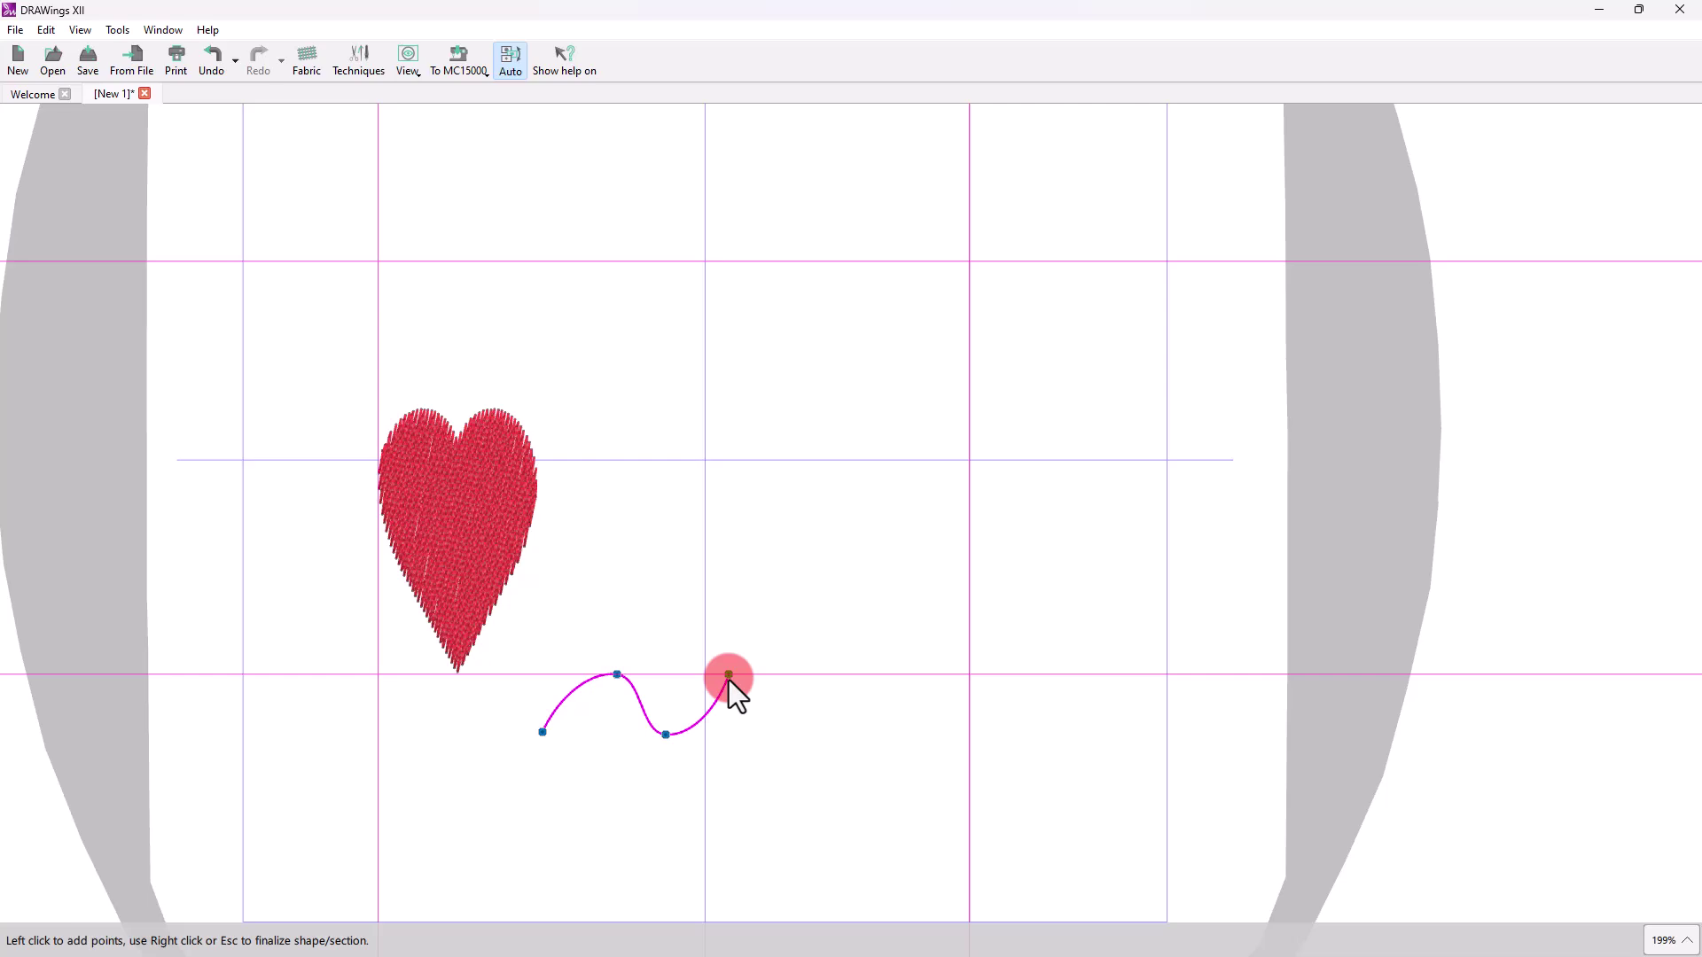
{"action": "left_click", "coordinate": [792, 738]}
{"action": "left_click", "coordinate": [833, 675]}
{"action": "left_click", "coordinate": [910, 716]}
{"action": "right_click", "coordinate": [909, 719]}
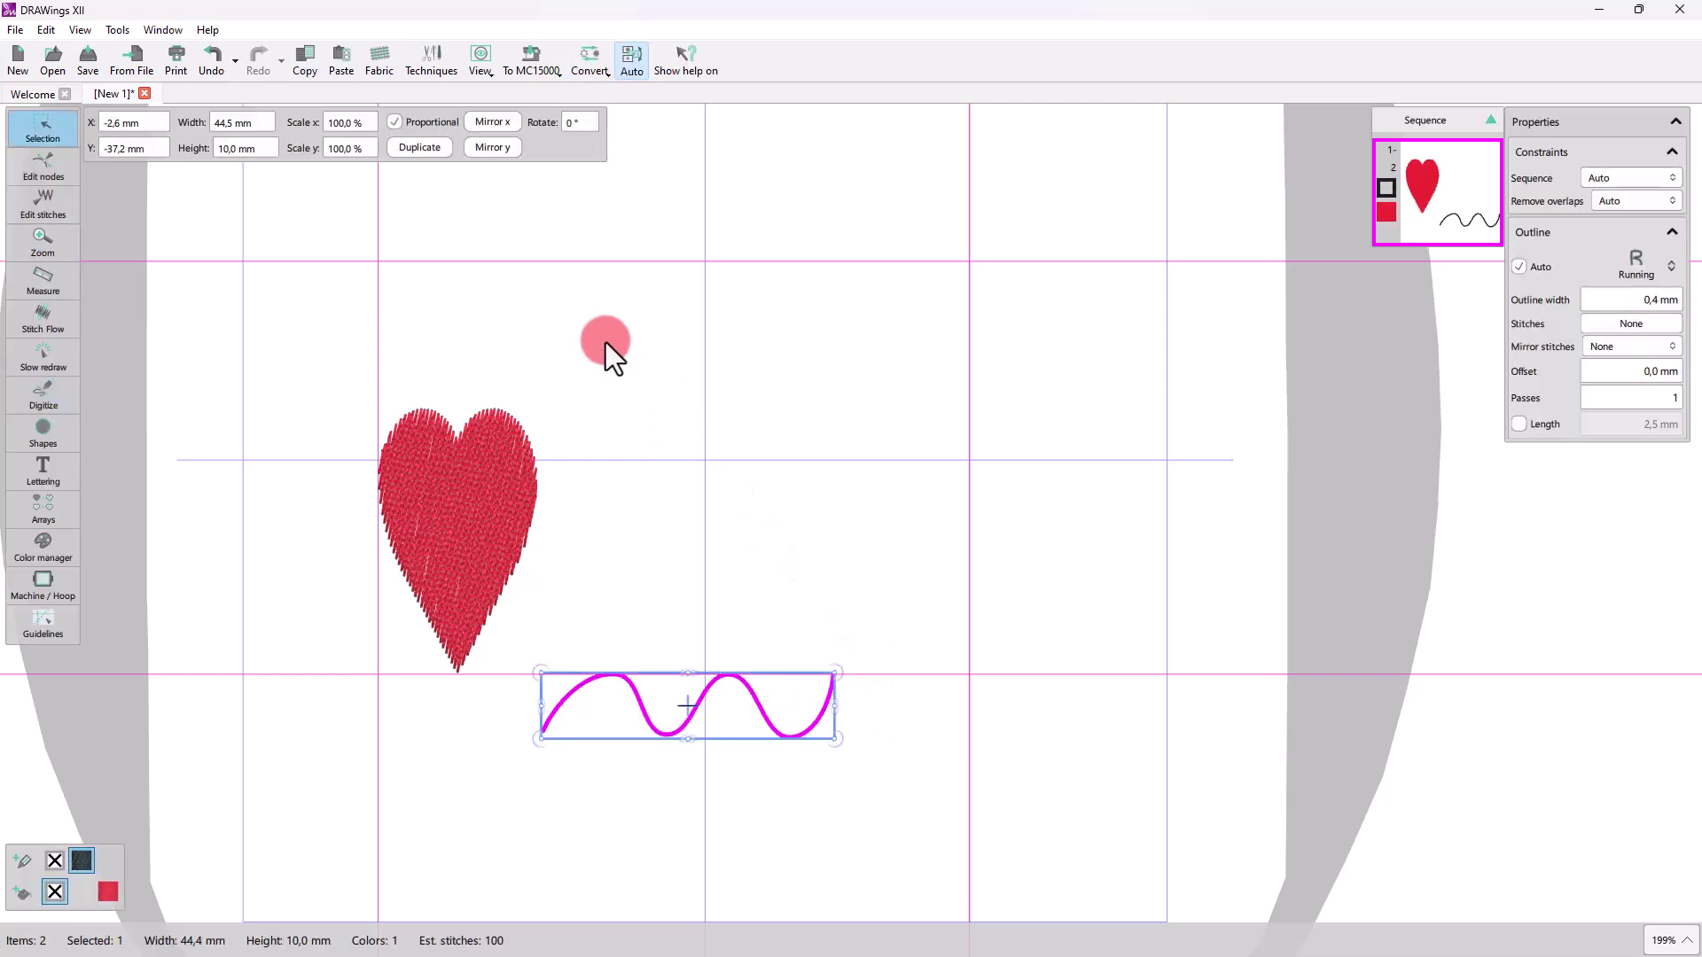
- Turn off snapping to guidelines
{"action": "left_click", "coordinate": [480, 60]}
{"action": "mouse_move", "coordinate": [550, 245]}
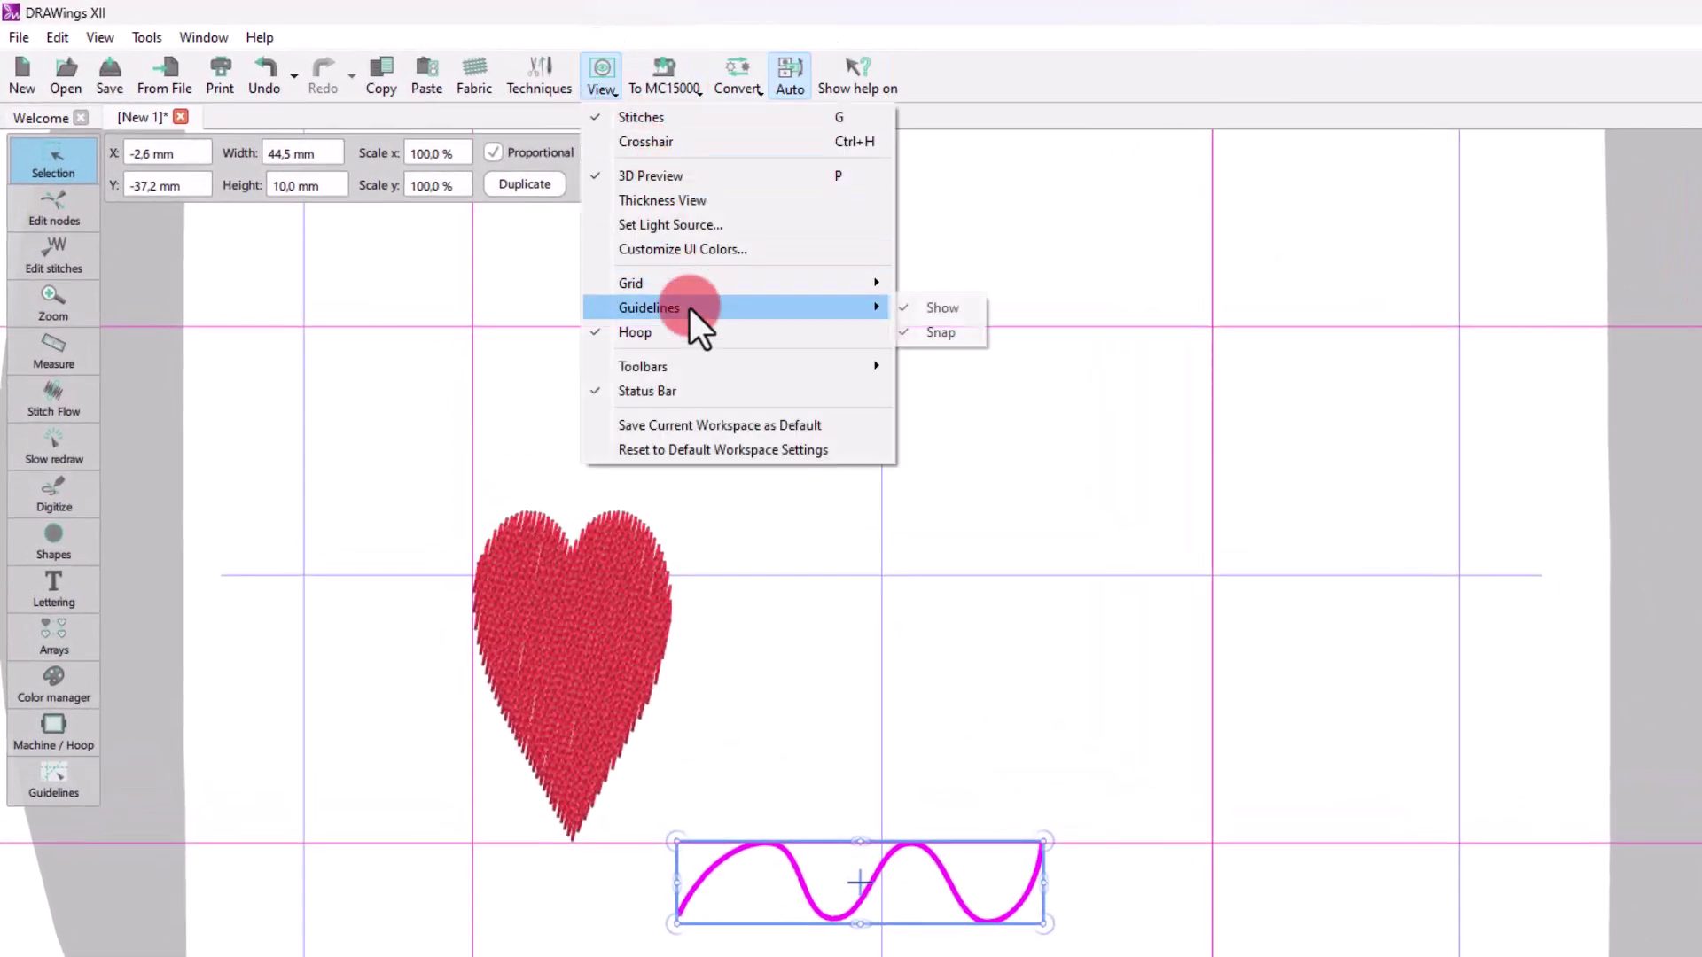
{"action": "left_click", "coordinate": [941, 332]}
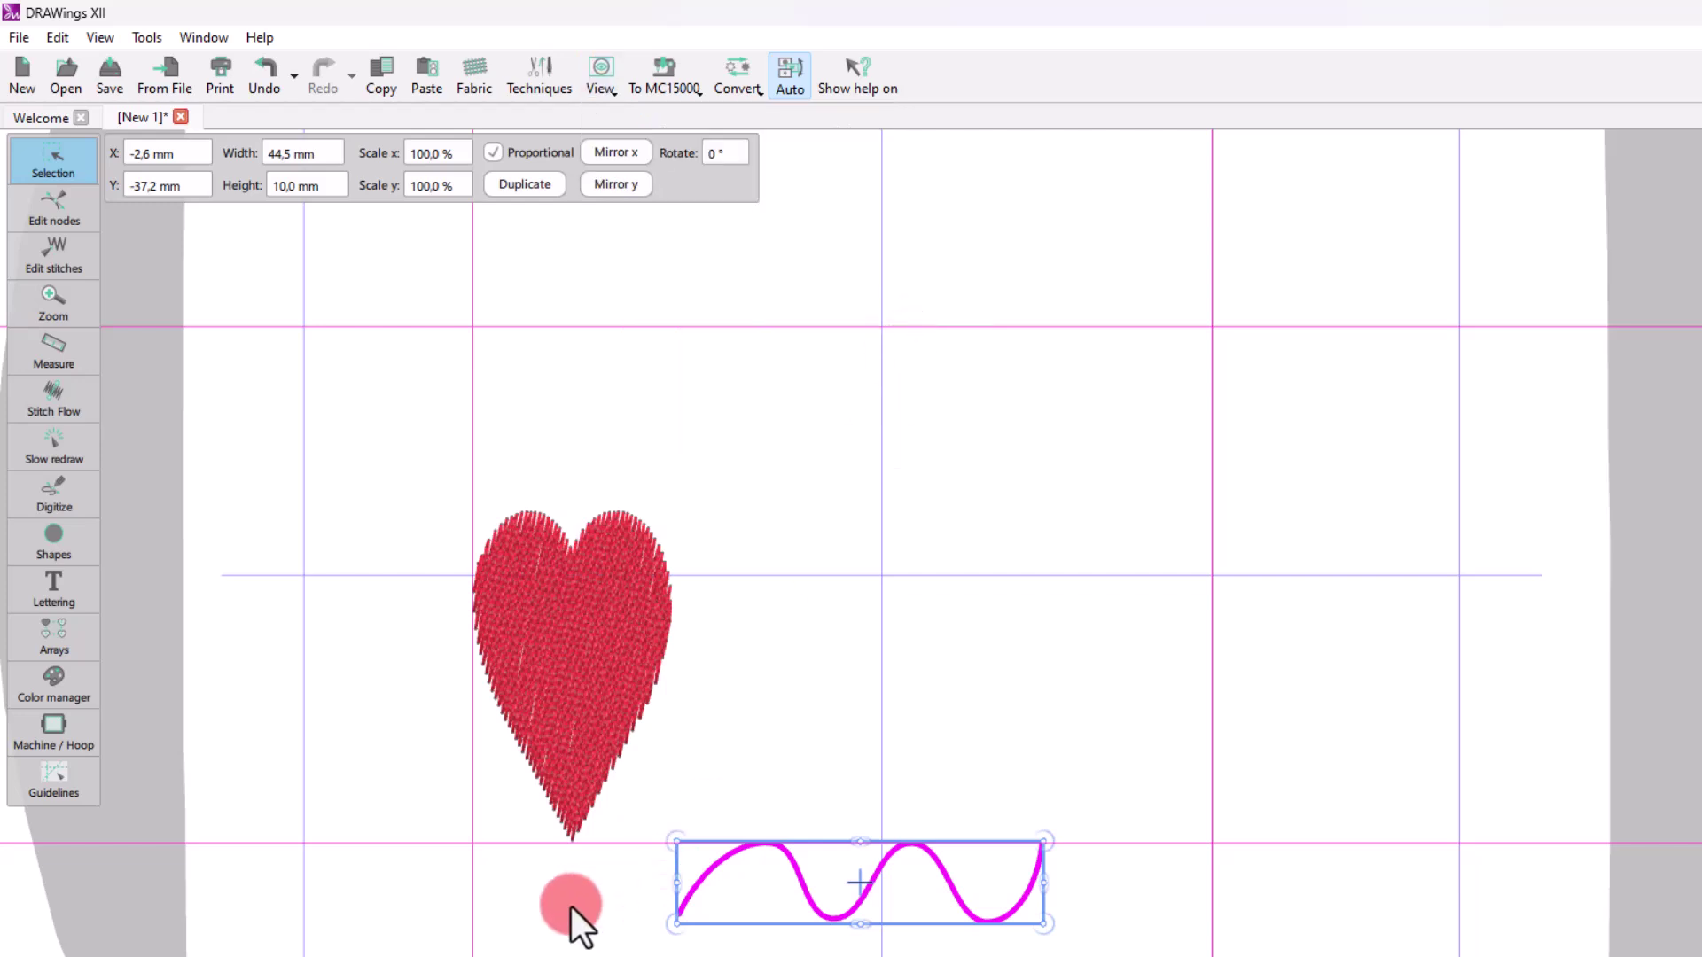
- Move the heart slightly up and away from the vertical guideline, to about X -34.5 mm, Y -10.2 mm
{"action": "left_click", "coordinate": [571, 908]}
{"action": "left_click", "coordinate": [569, 678]}
{"action": "left_click_drag", "start_coordinate": [569, 678], "coordinate": [614, 648]}
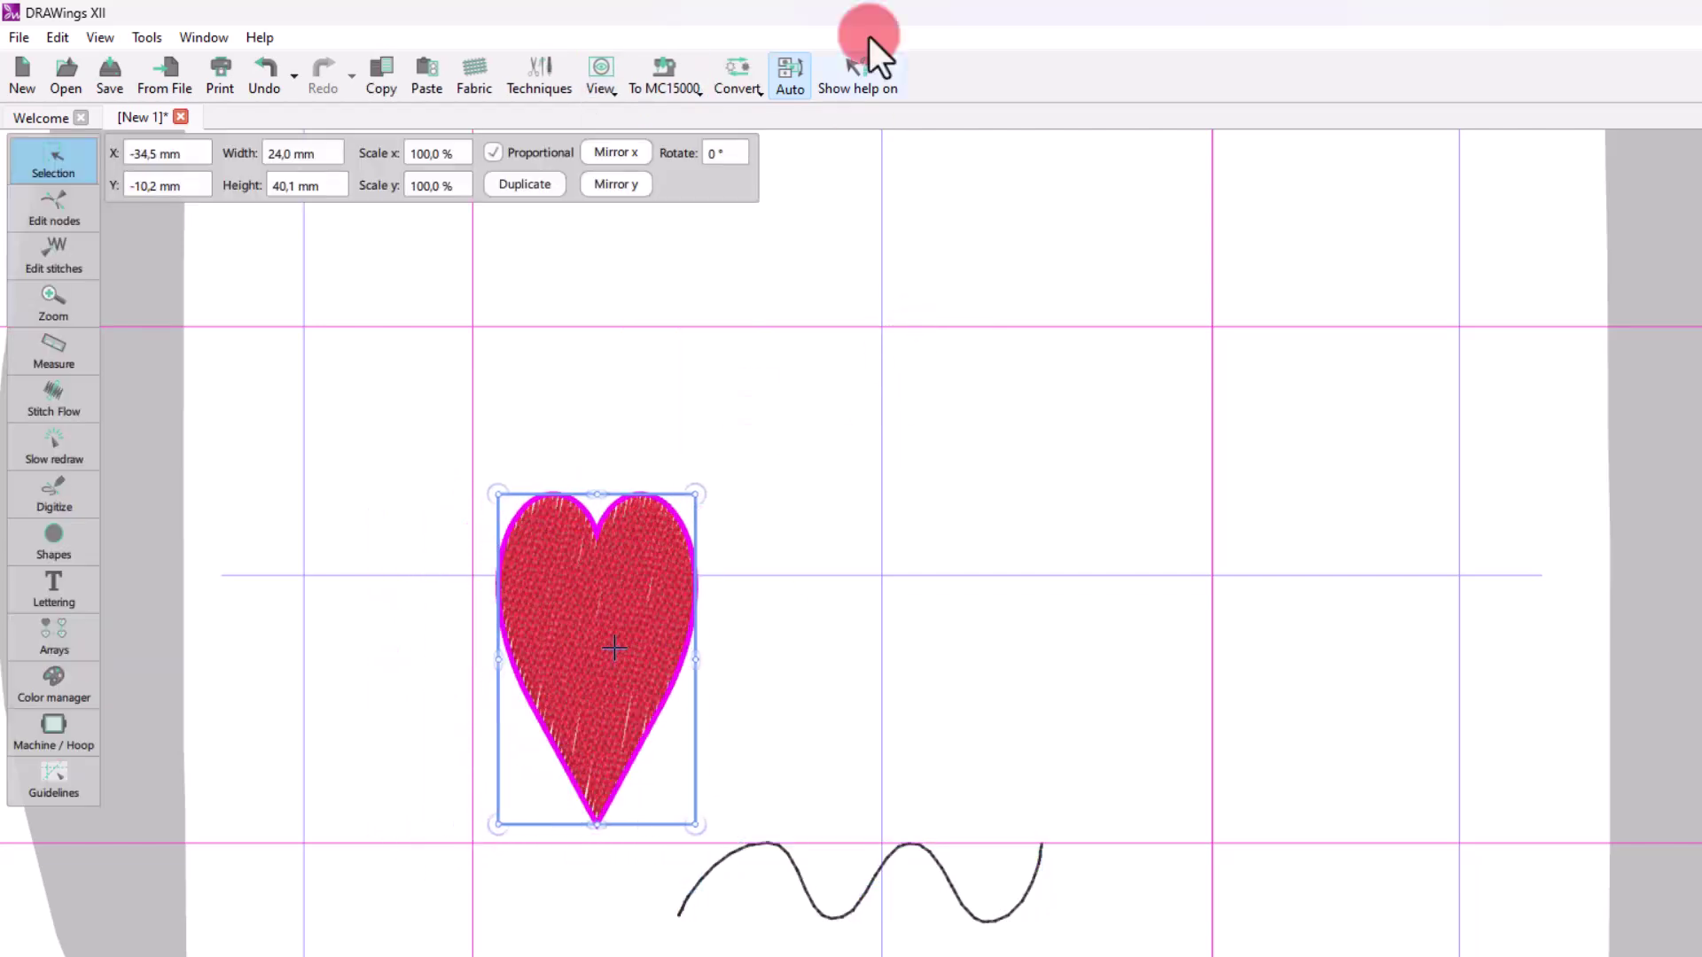
- Hide the guidelines in the design view
{"action": "left_click", "coordinate": [603, 89]}
{"action": "mouse_move", "coordinate": [696, 309]}
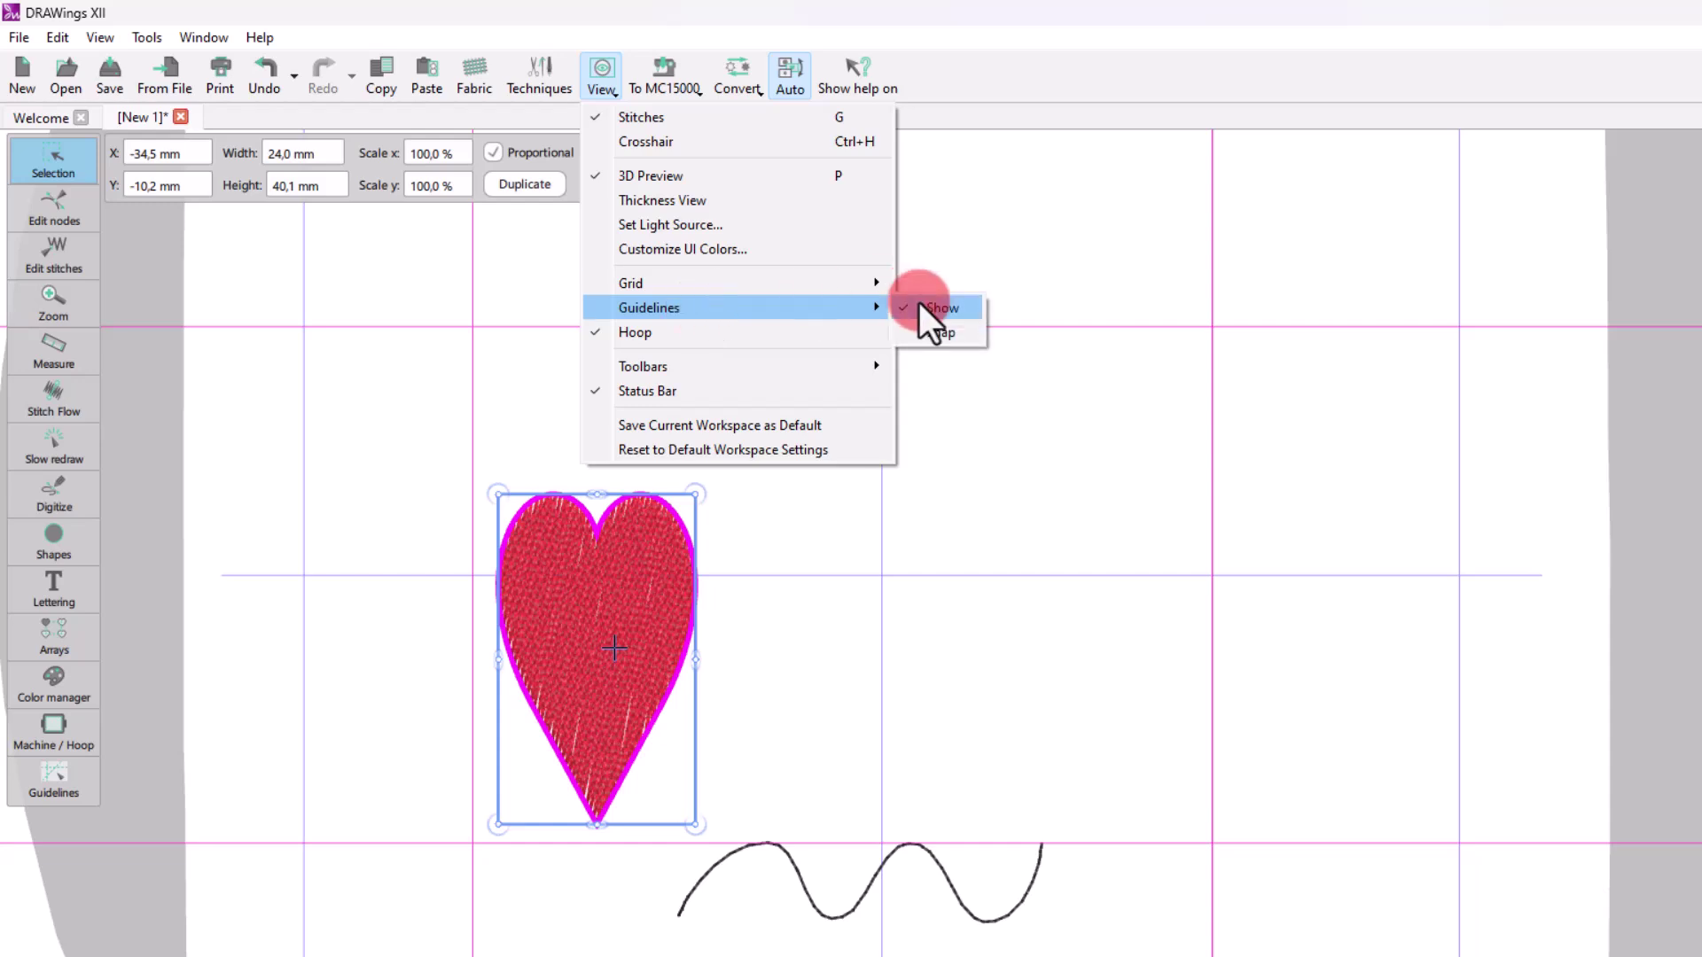
{"action": "left_click", "coordinate": [933, 320]}
{"action": "left_click", "coordinate": [619, 89]}
{"action": "left_click", "coordinate": [1121, 532]}
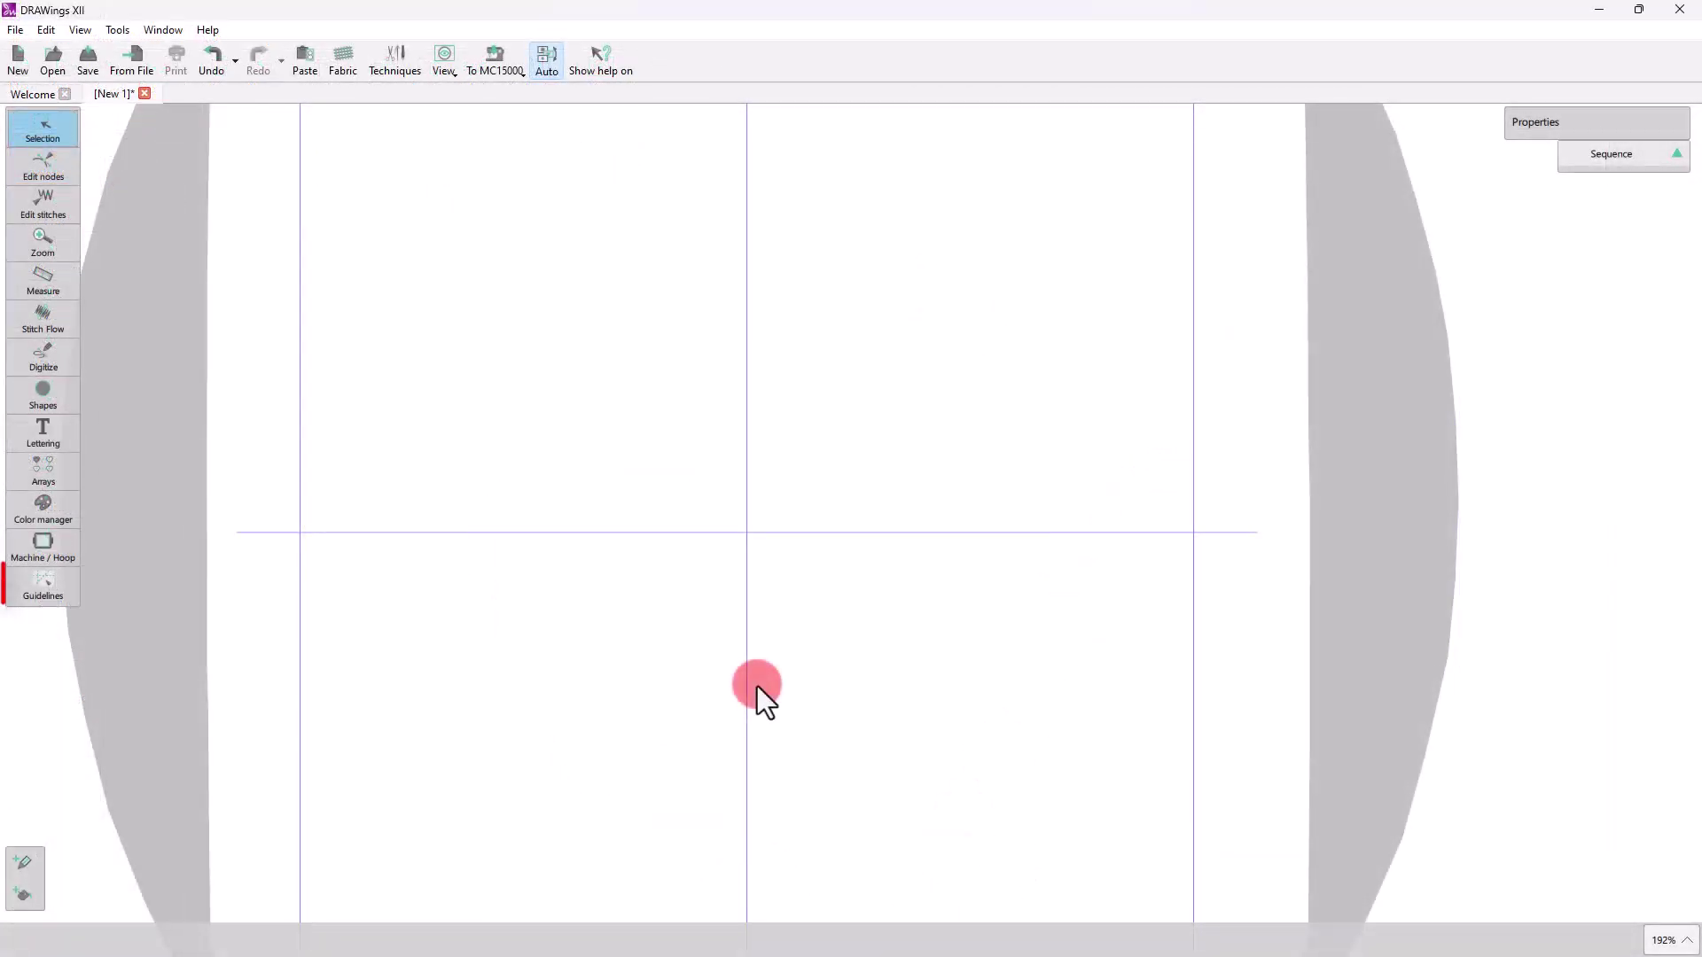
- Create two horizontal guidelines, one at about Y 30 mm above the centre and one at about Y -19 mm below it
{"action": "left_click", "coordinate": [56, 592]}
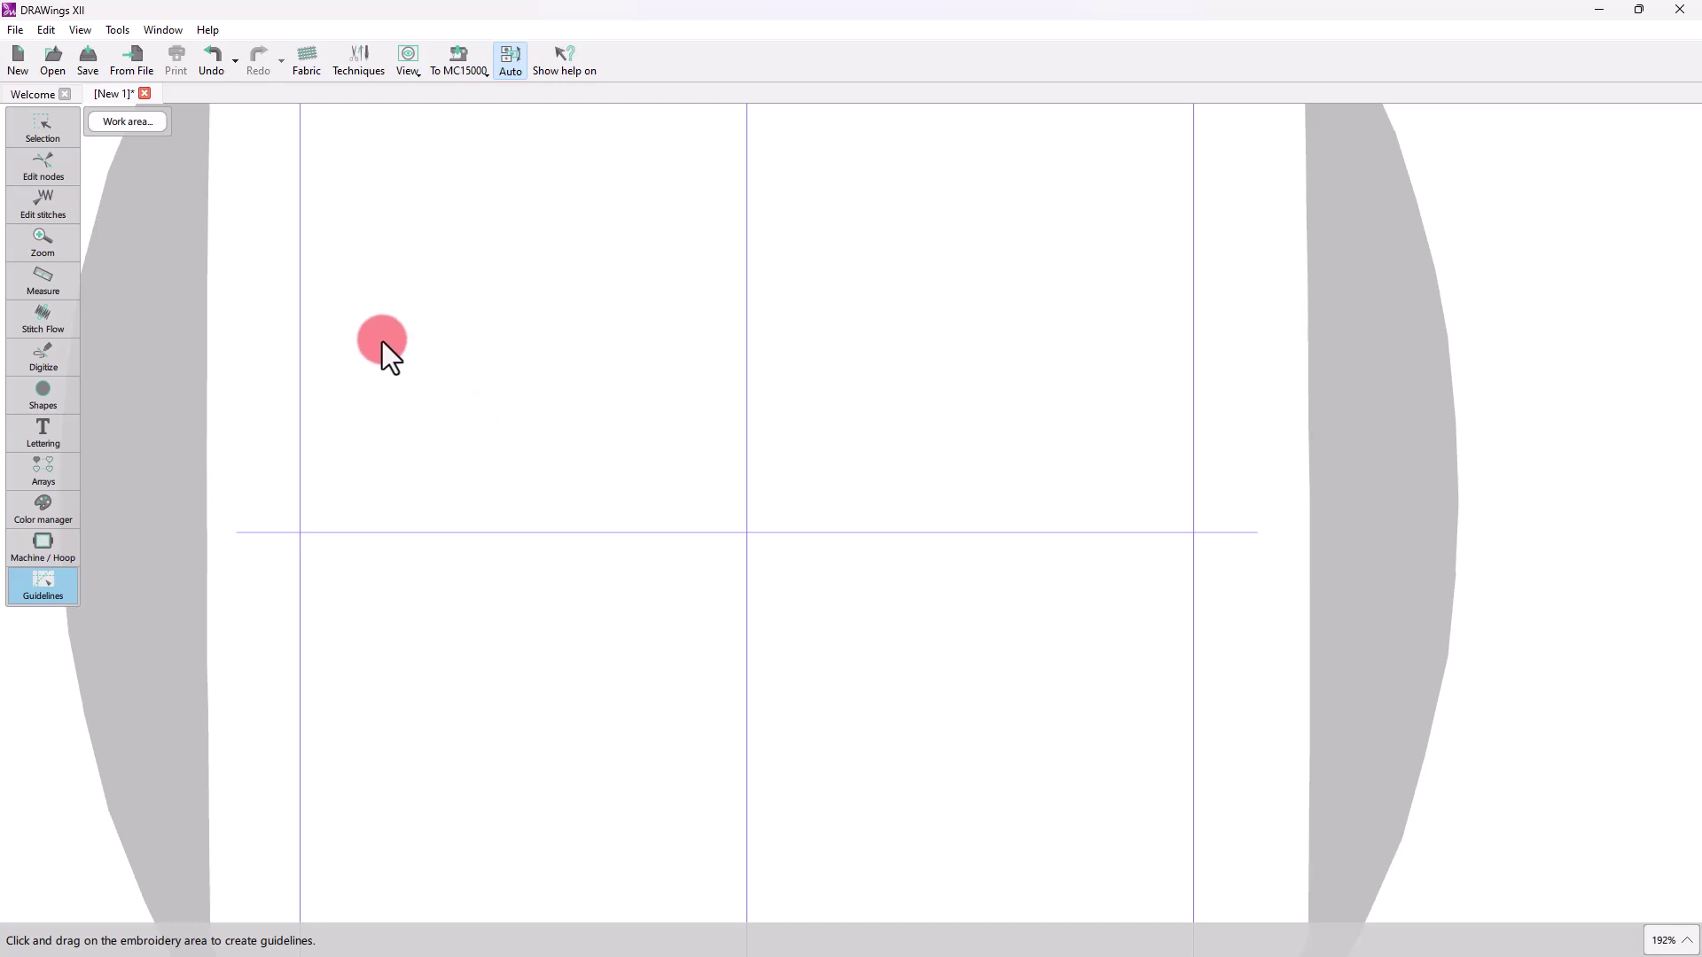
{"action": "left_click_drag", "start_coordinate": [381, 340], "coordinate": [800, 350]}
{"action": "left_click_drag", "start_coordinate": [239, 655], "coordinate": [644, 654]}
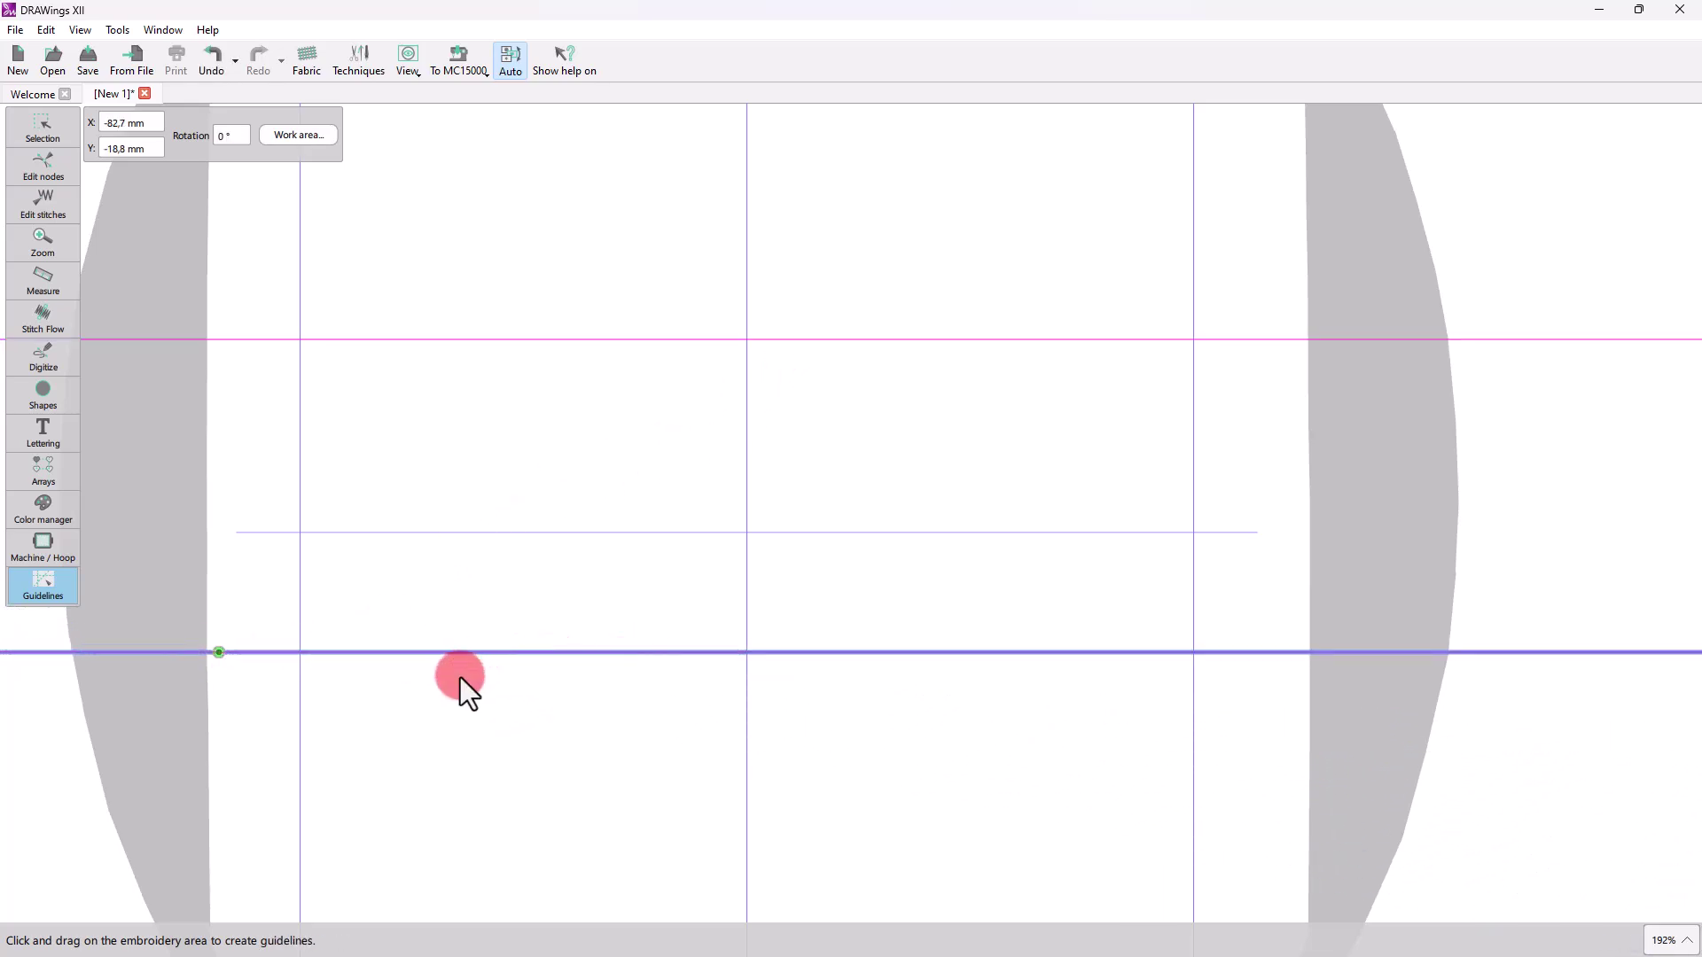
- Create vertical guidelines at about X -46 mm and X 49 mm, plus a diagonal guideline at about 326°
{"action": "left_click_drag", "start_coordinate": [452, 186], "coordinate": [455, 414]}
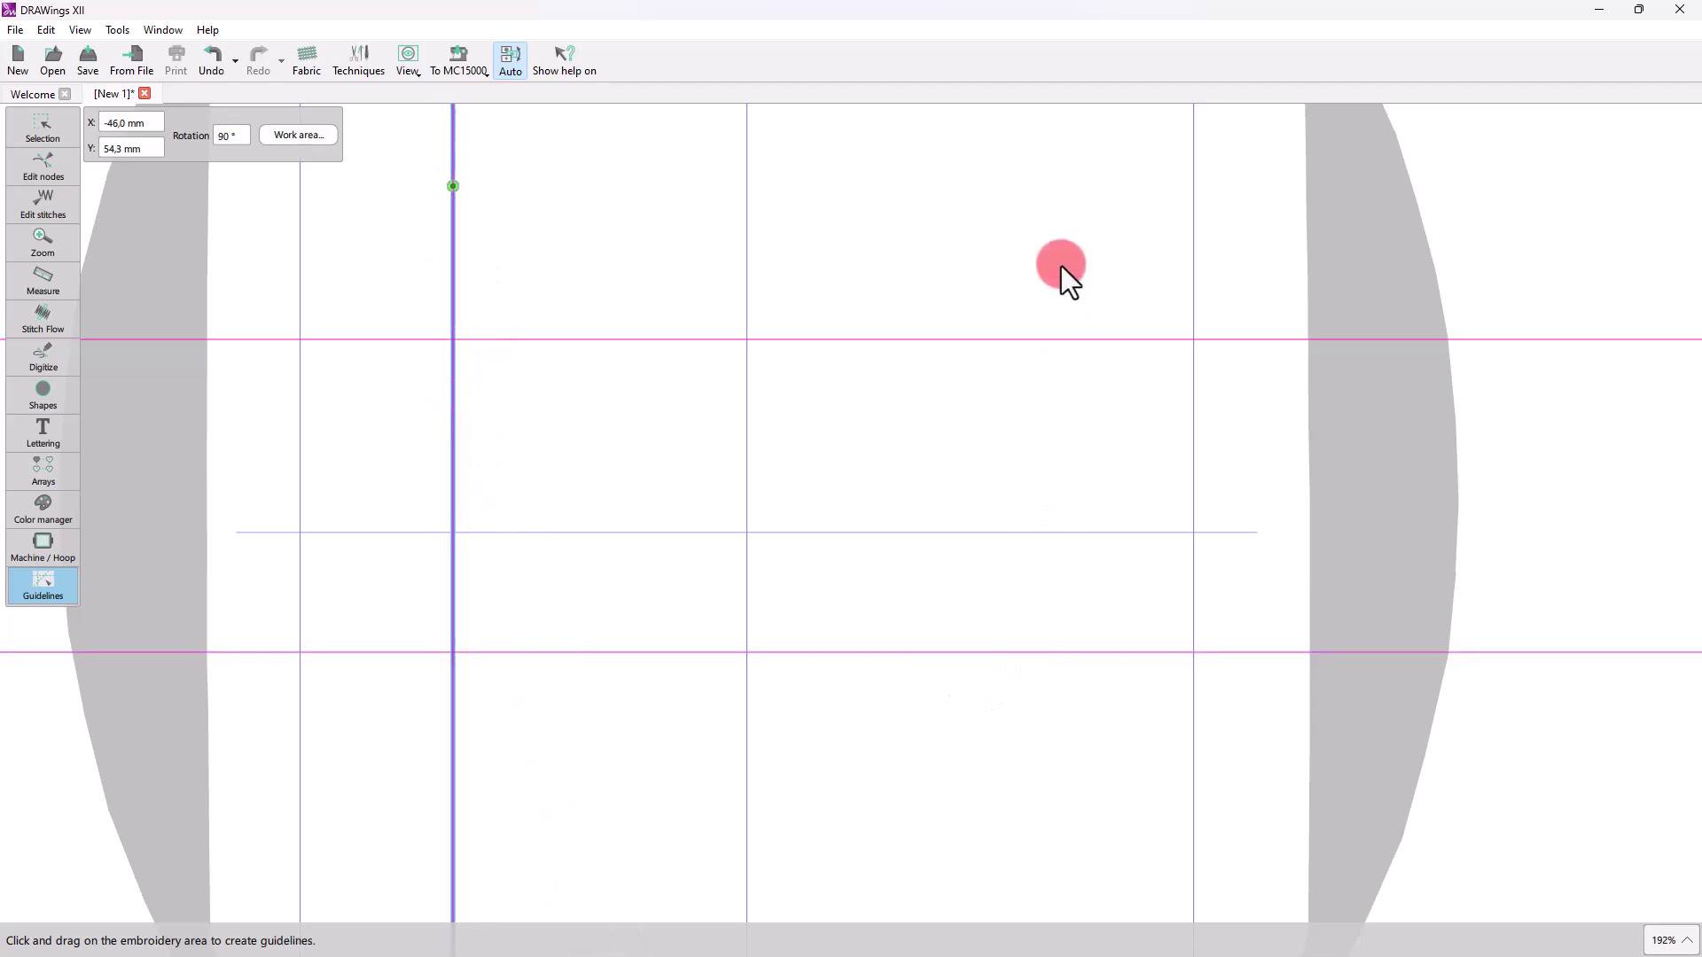
{"action": "left_click_drag", "start_coordinate": [1061, 243], "coordinate": [1066, 526]}
{"action": "left_click_drag", "start_coordinate": [338, 220], "coordinate": [768, 502]}
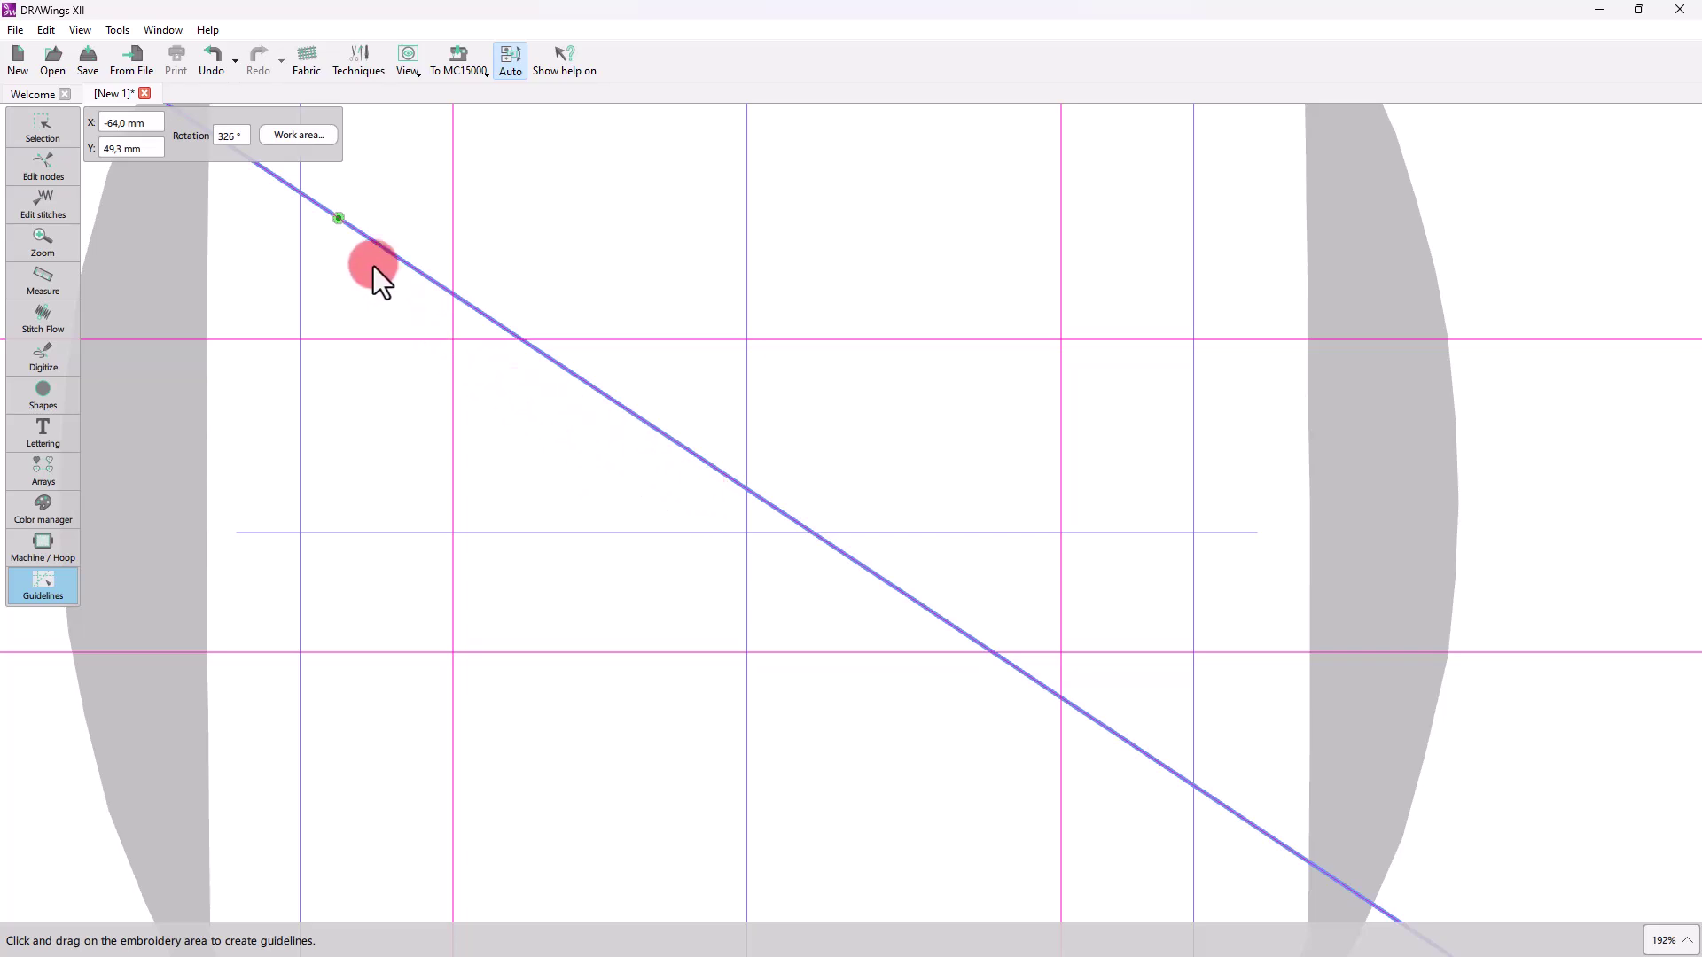
- Select the upper horizontal, lower horizontal and right vertical guidelines in turn to examine their anchor points and editing handles
{"action": "left_click", "coordinate": [412, 338]}
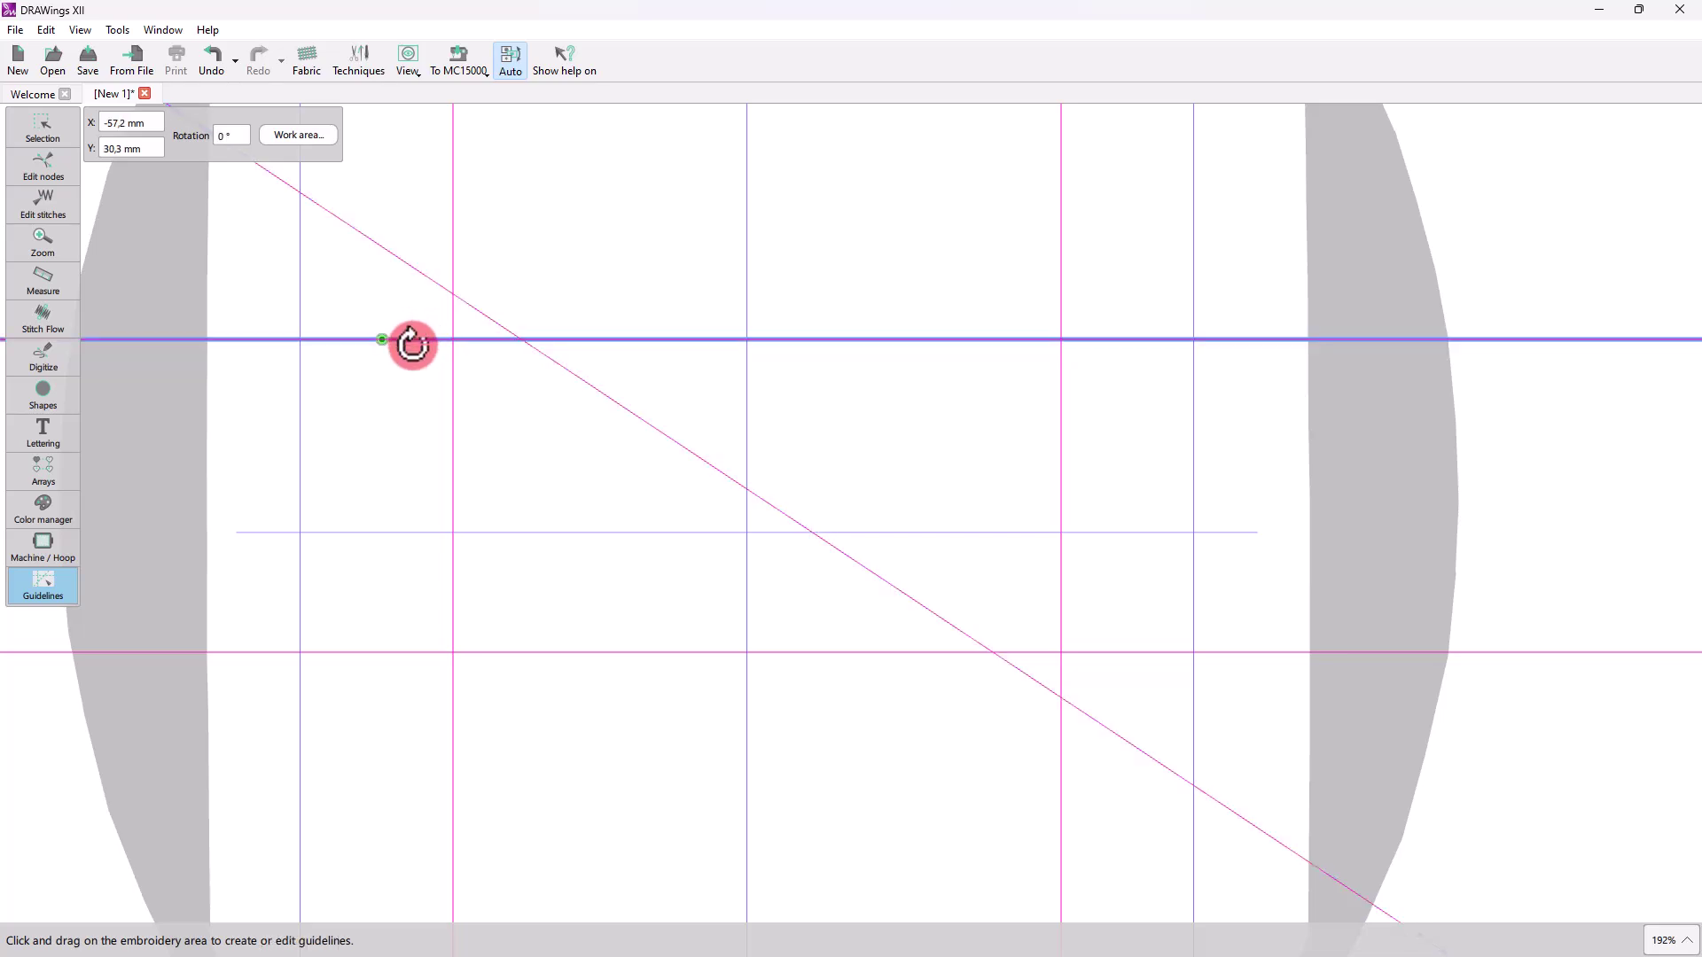
{"action": "left_click", "coordinate": [566, 654]}
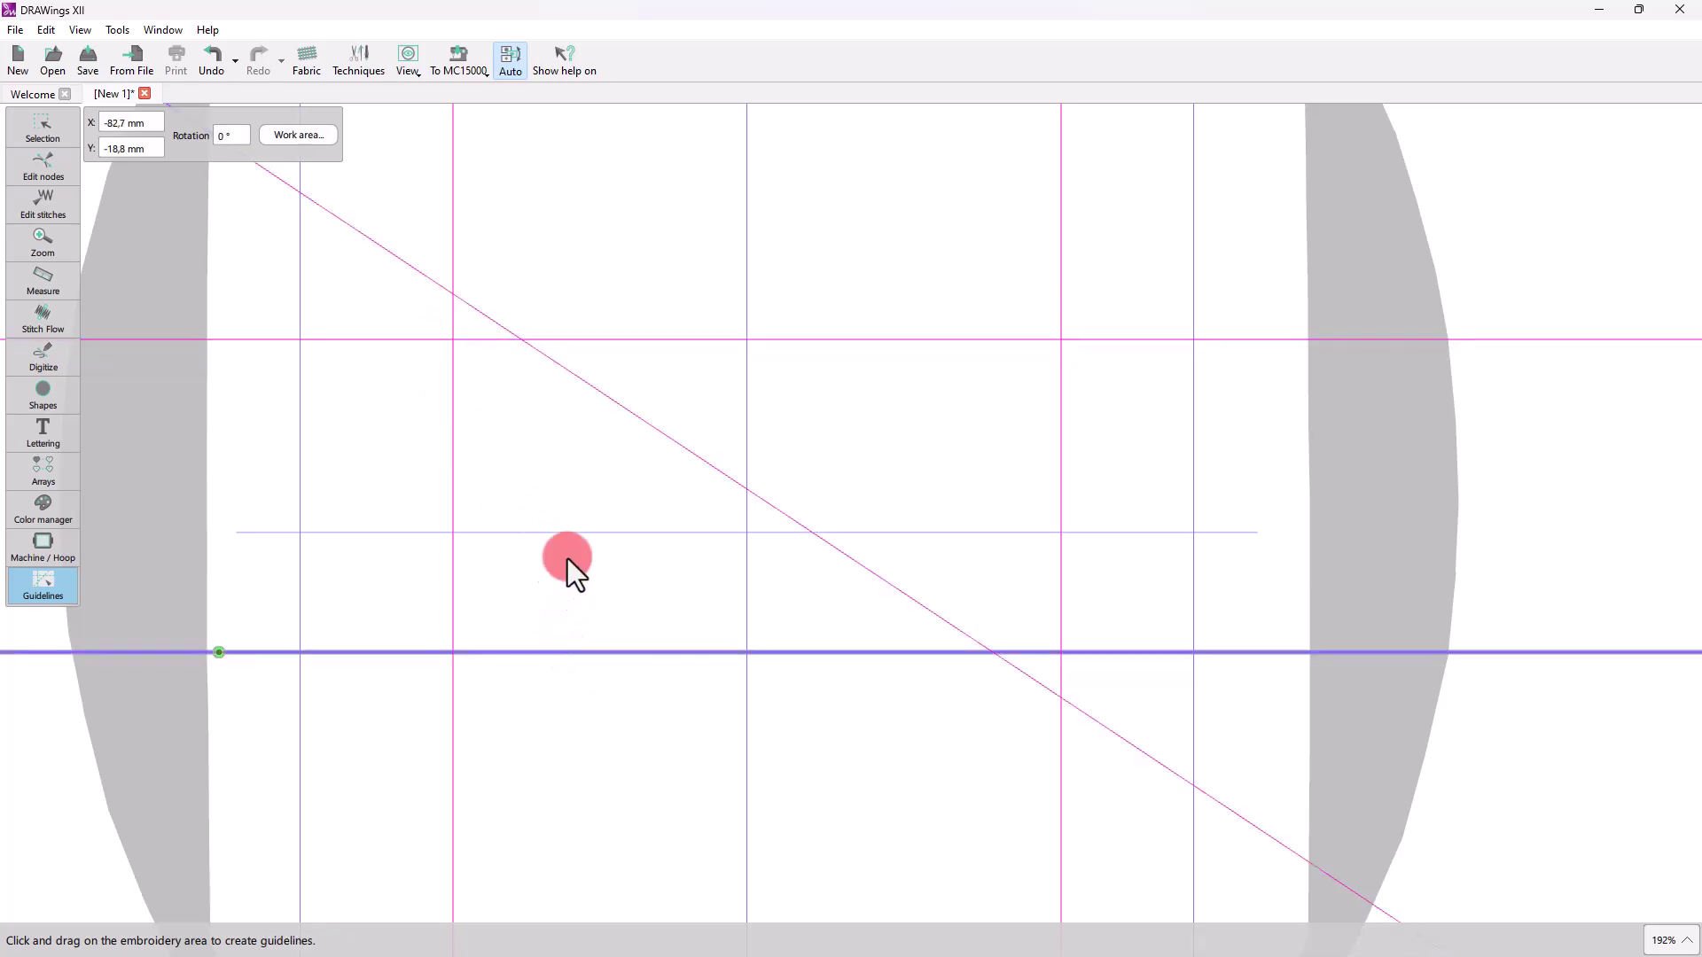
{"action": "left_click", "coordinate": [1062, 462]}
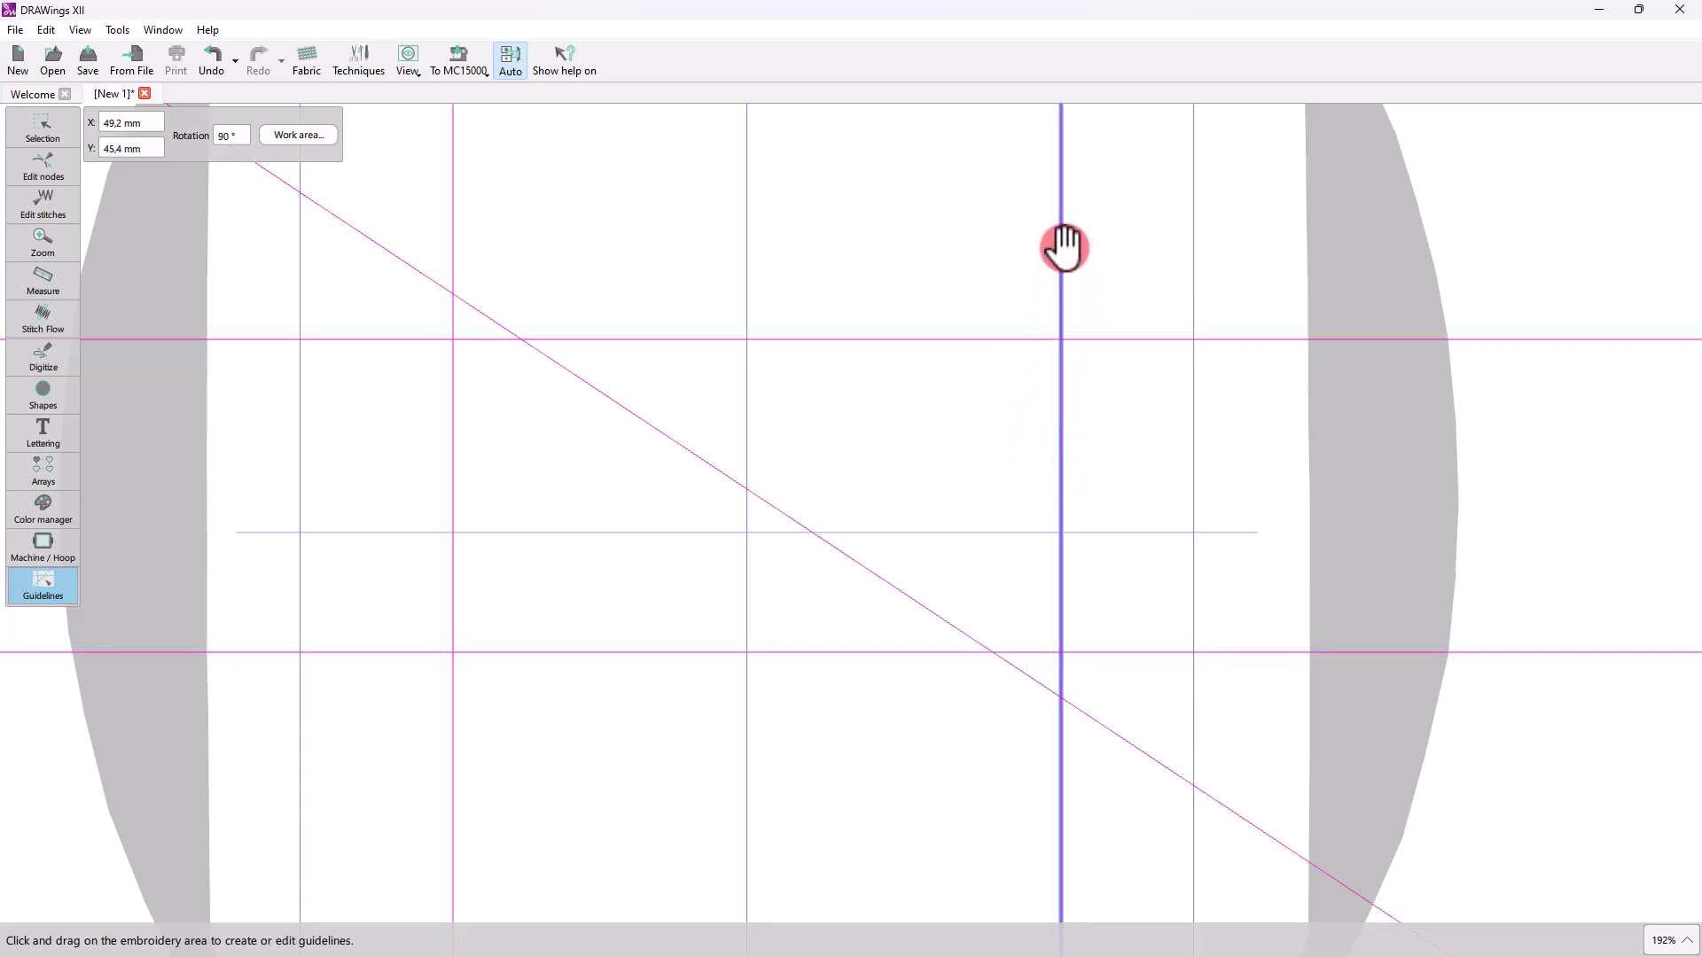
- Move the diagonal guideline's anchor to the intersection of the left vertical and lower horizontal guidelines and rotate it freely to about 229°
{"action": "left_click", "coordinate": [477, 312]}
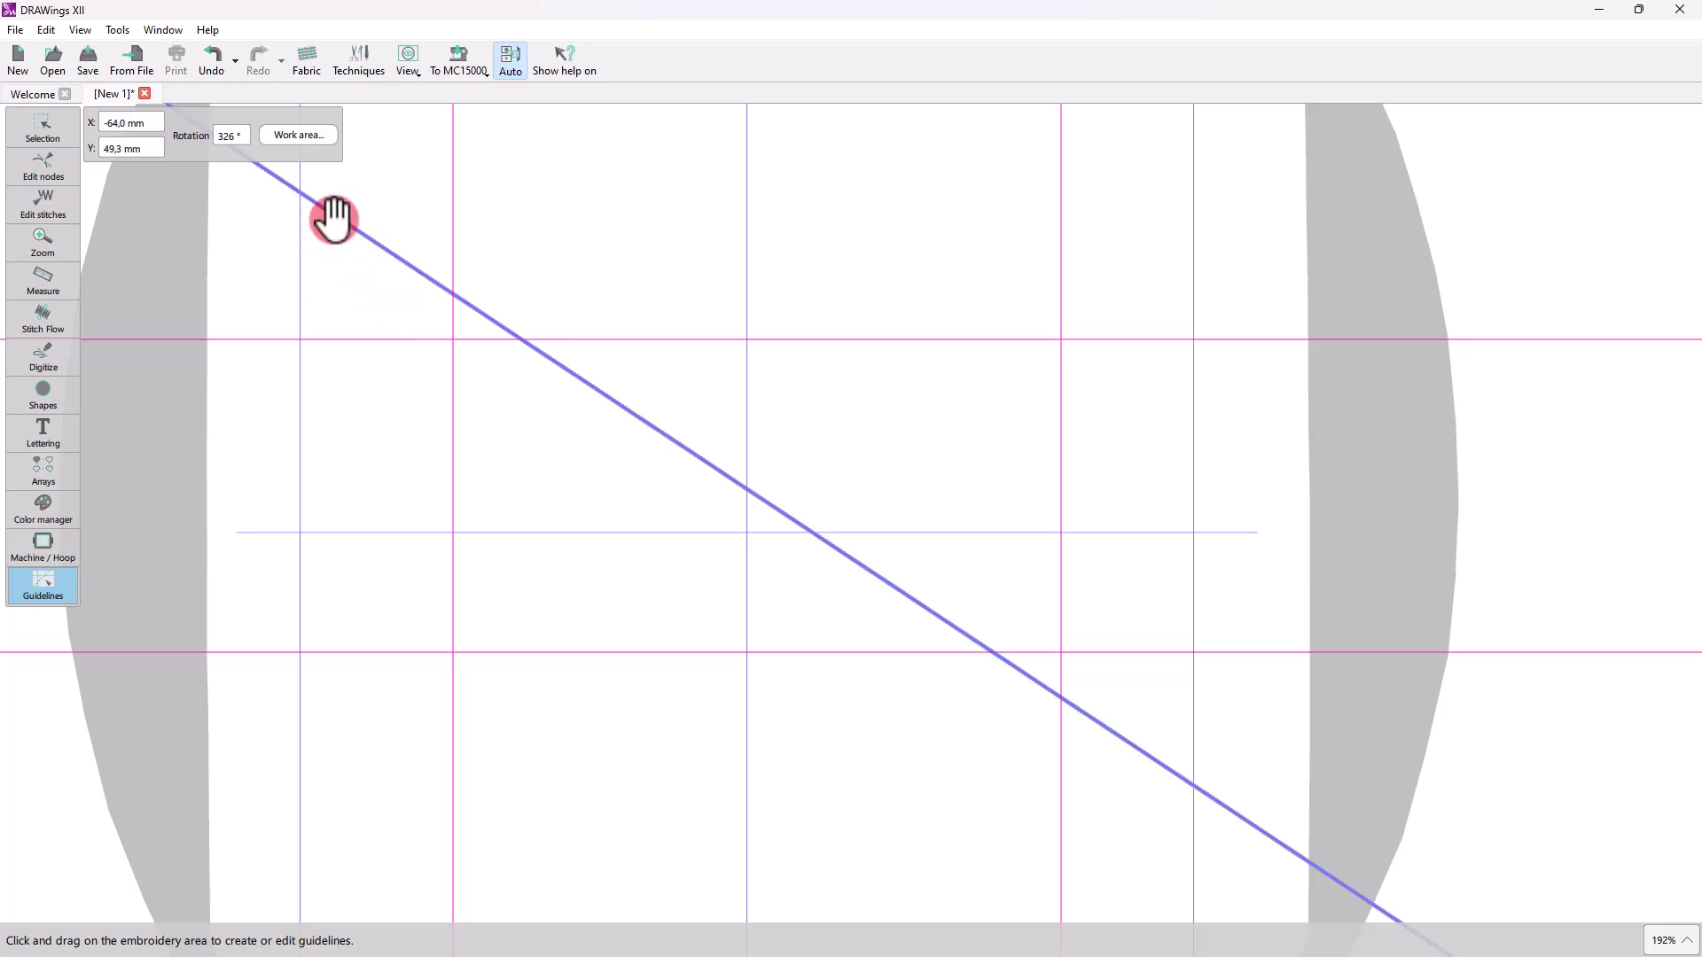
{"action": "left_click_drag", "start_coordinate": [334, 219], "coordinate": [452, 656]}
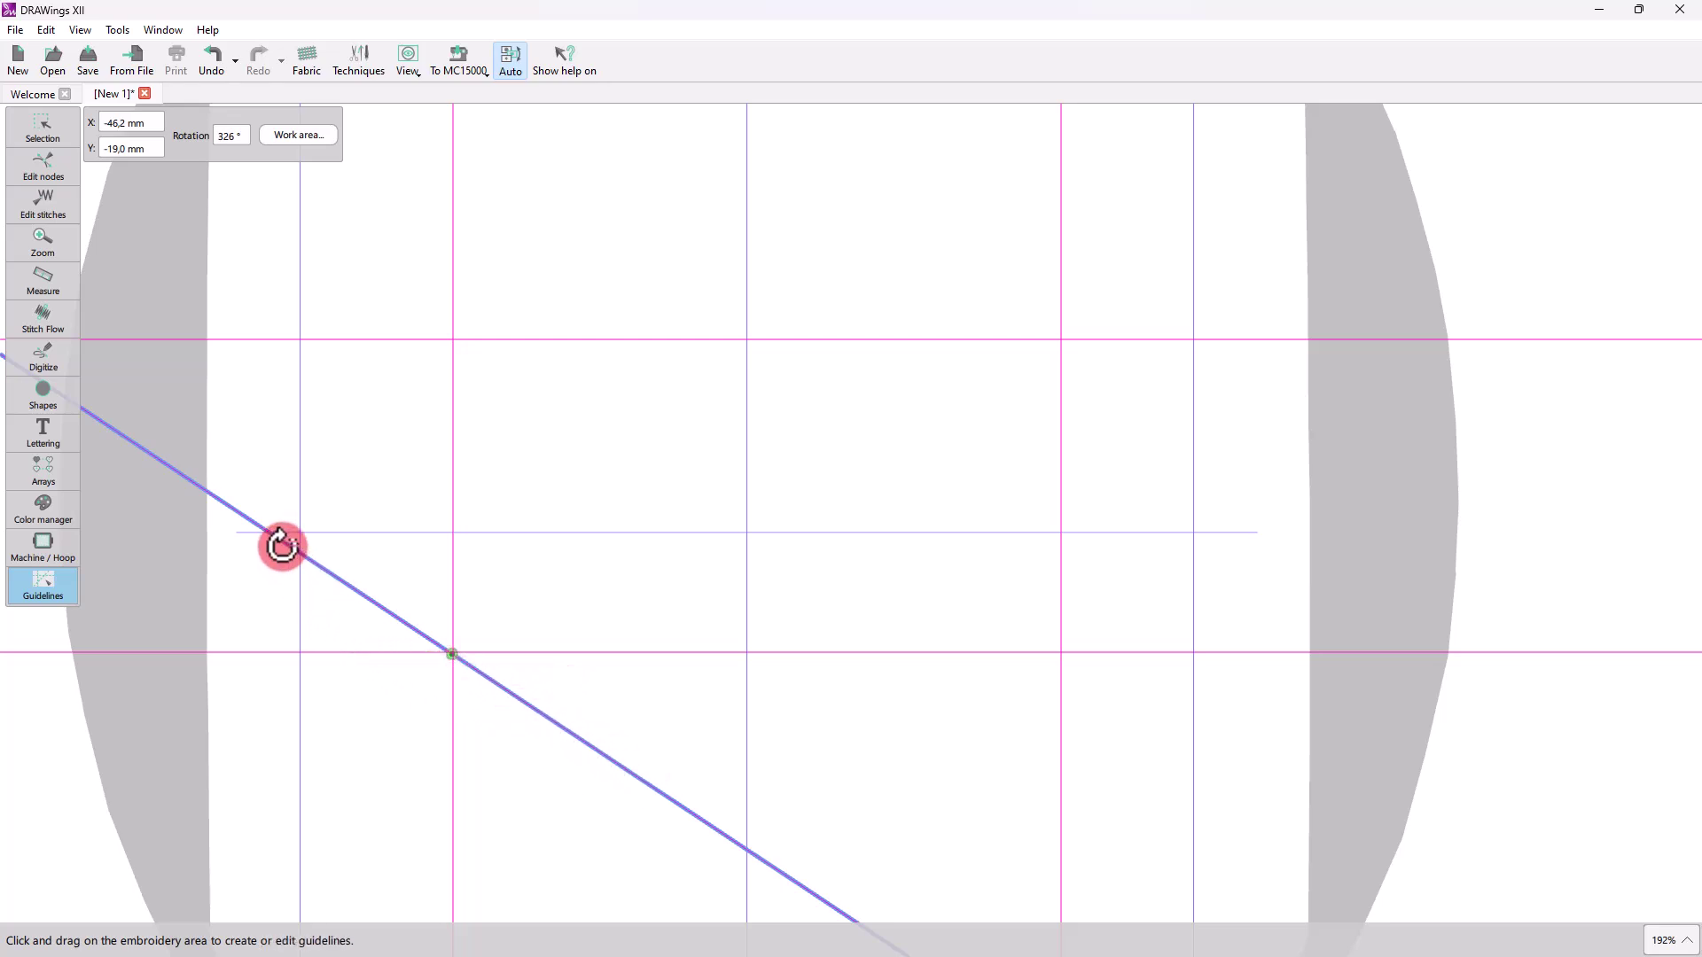
{"action": "left_click_drag", "start_coordinate": [608, 758], "coordinate": [387, 751]}
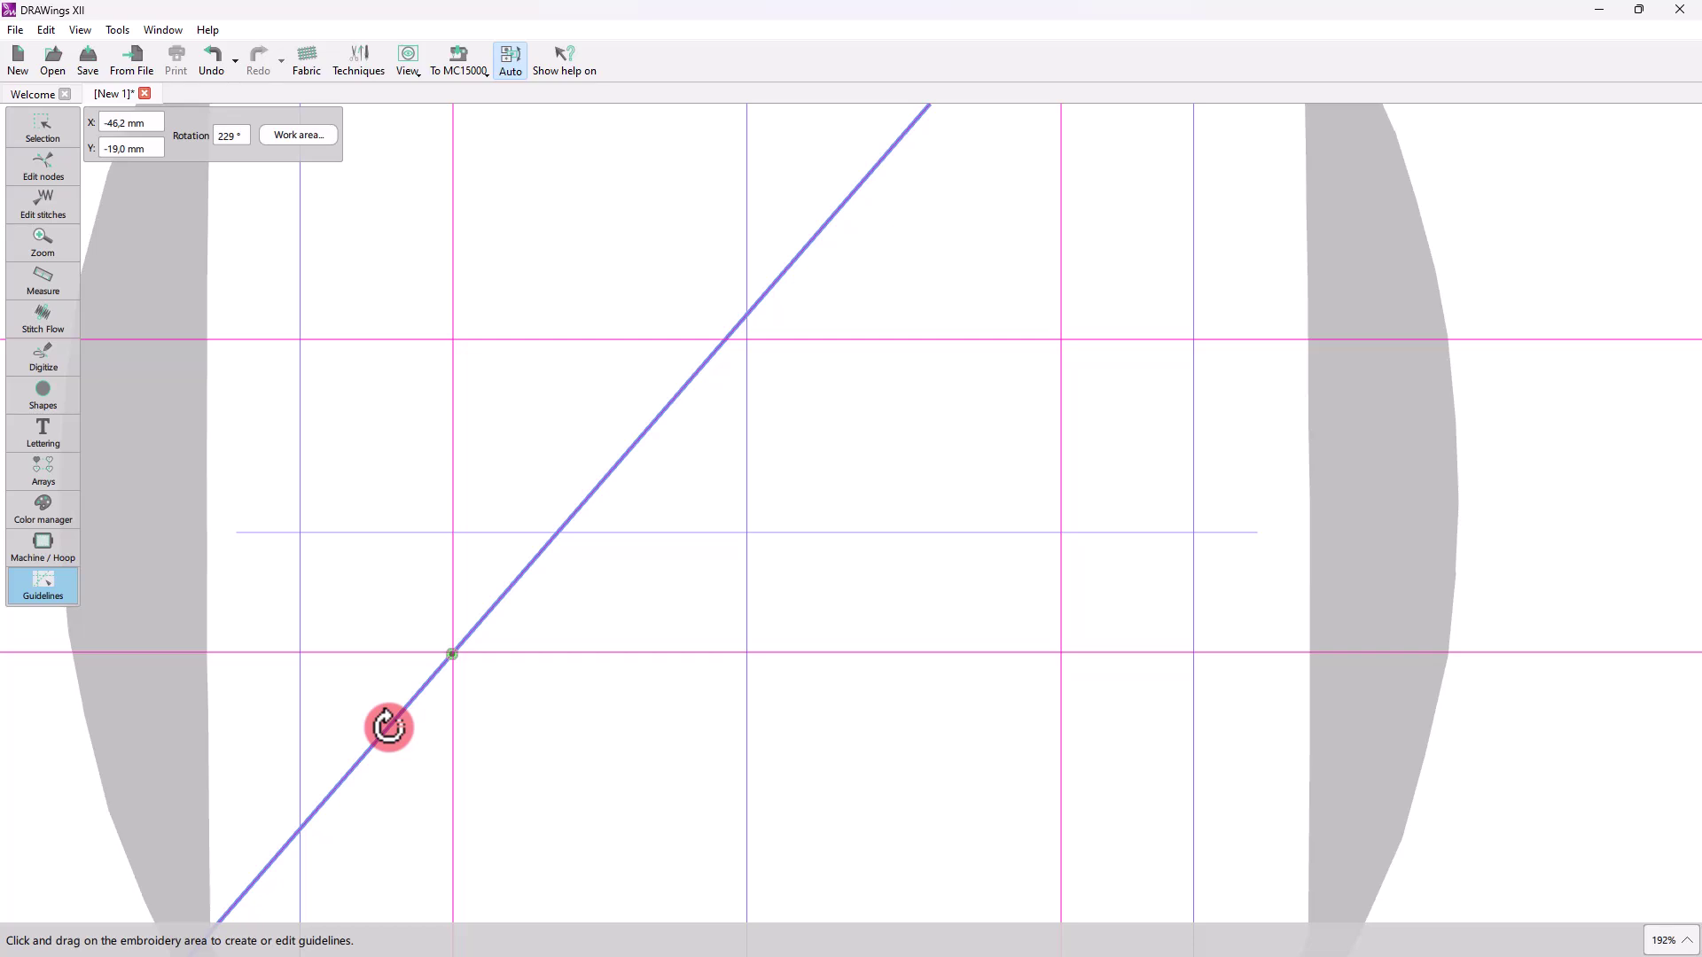
- Rotate the diagonal guideline around its anchor with constrained angles, to 0°, to 210° and finally to 240°
{"action": "key", "text": "ctrl"}
{"action": "left_click_drag", "start_coordinate": [588, 490], "coordinate": [730, 627]}
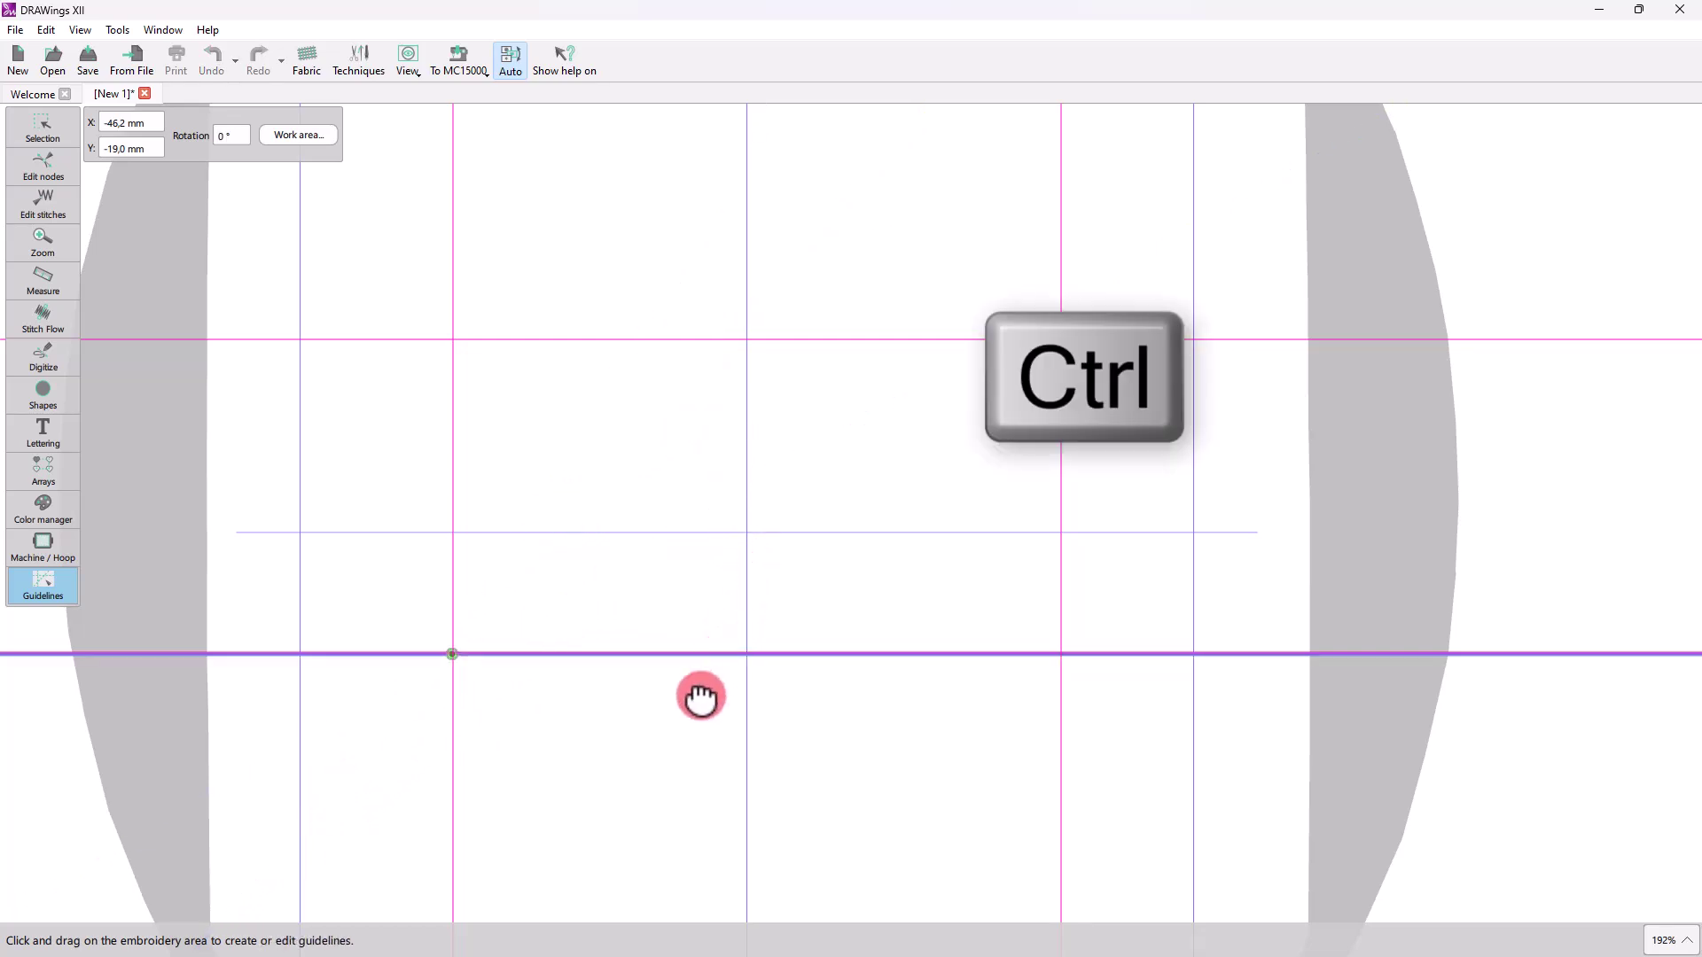
{"action": "left_click_drag", "start_coordinate": [701, 698], "coordinate": [343, 758]}
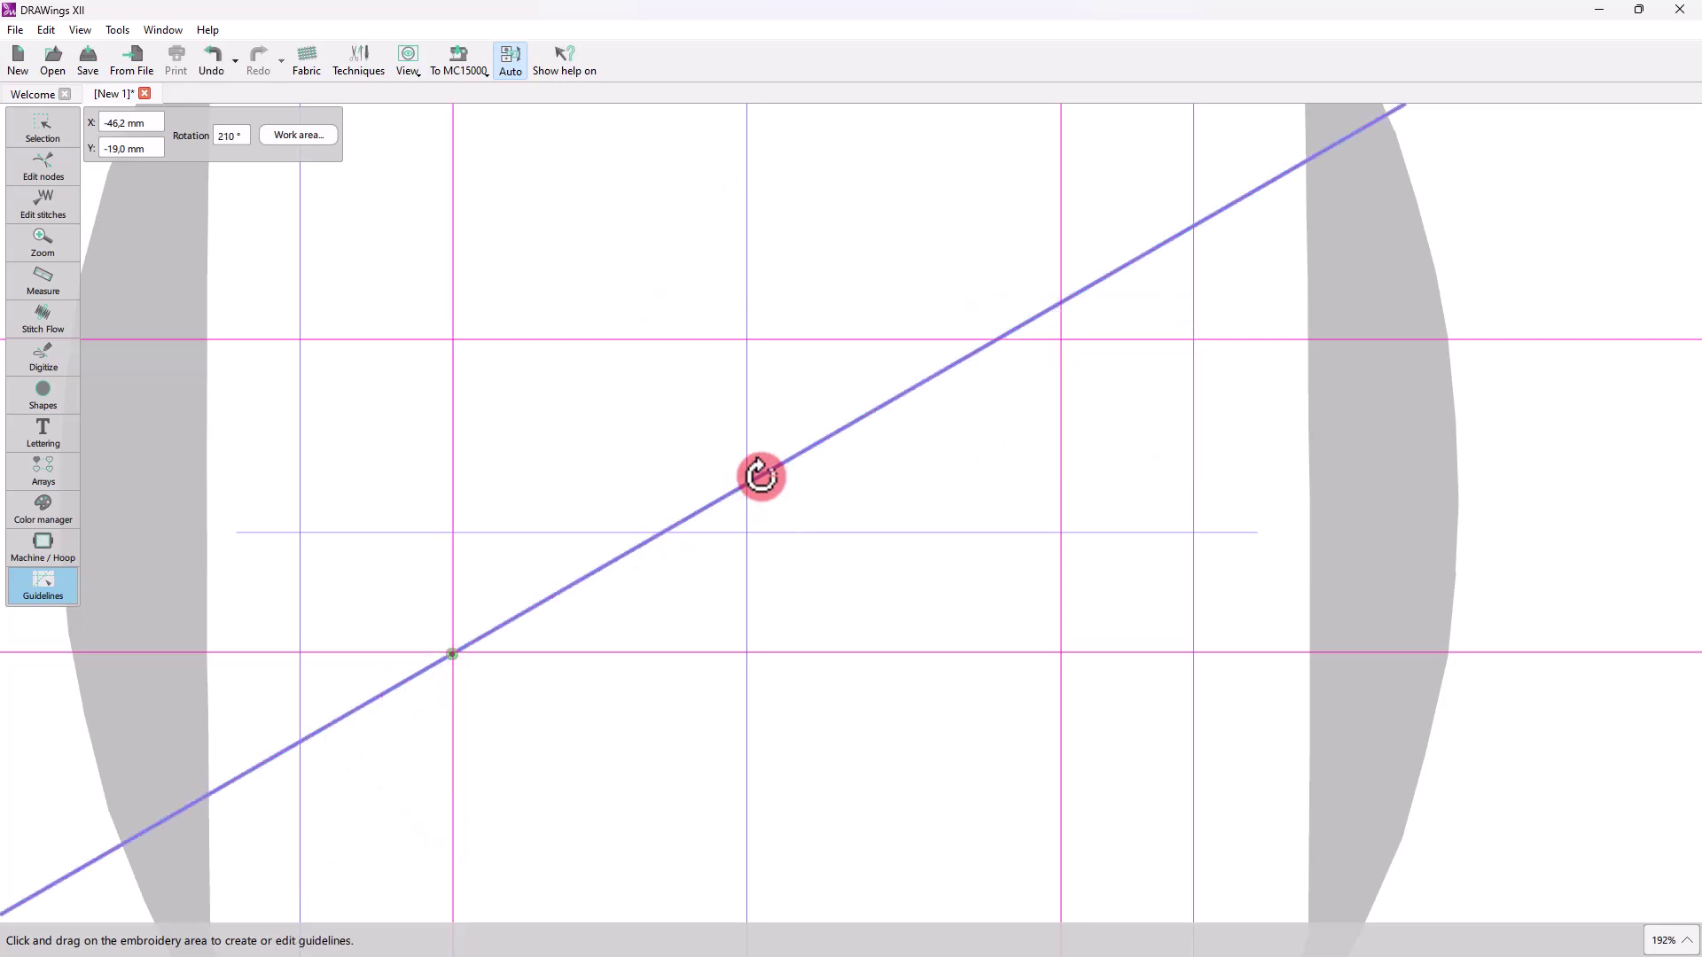
{"action": "key", "text": "shift"}
{"action": "left_click_drag", "start_coordinate": [760, 476], "coordinate": [379, 760]}
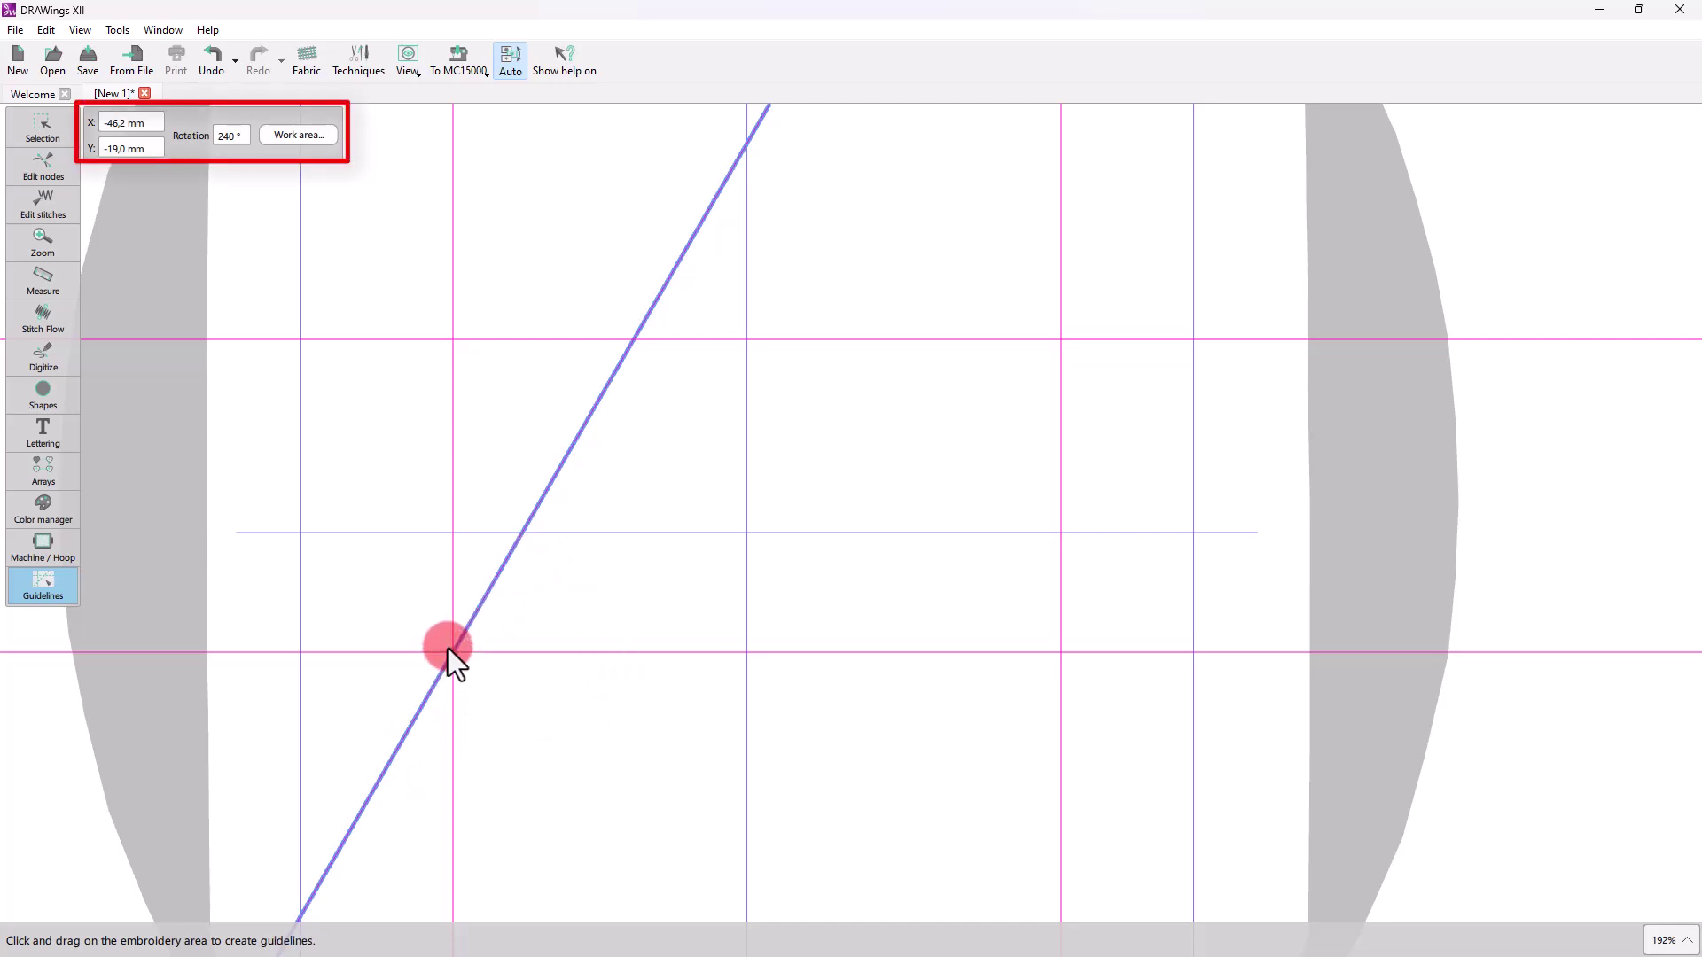
- Set the slanted guideline's rotation numerically to 0° and from there to 90°
{"action": "double_click", "coordinate": [115, 122]}
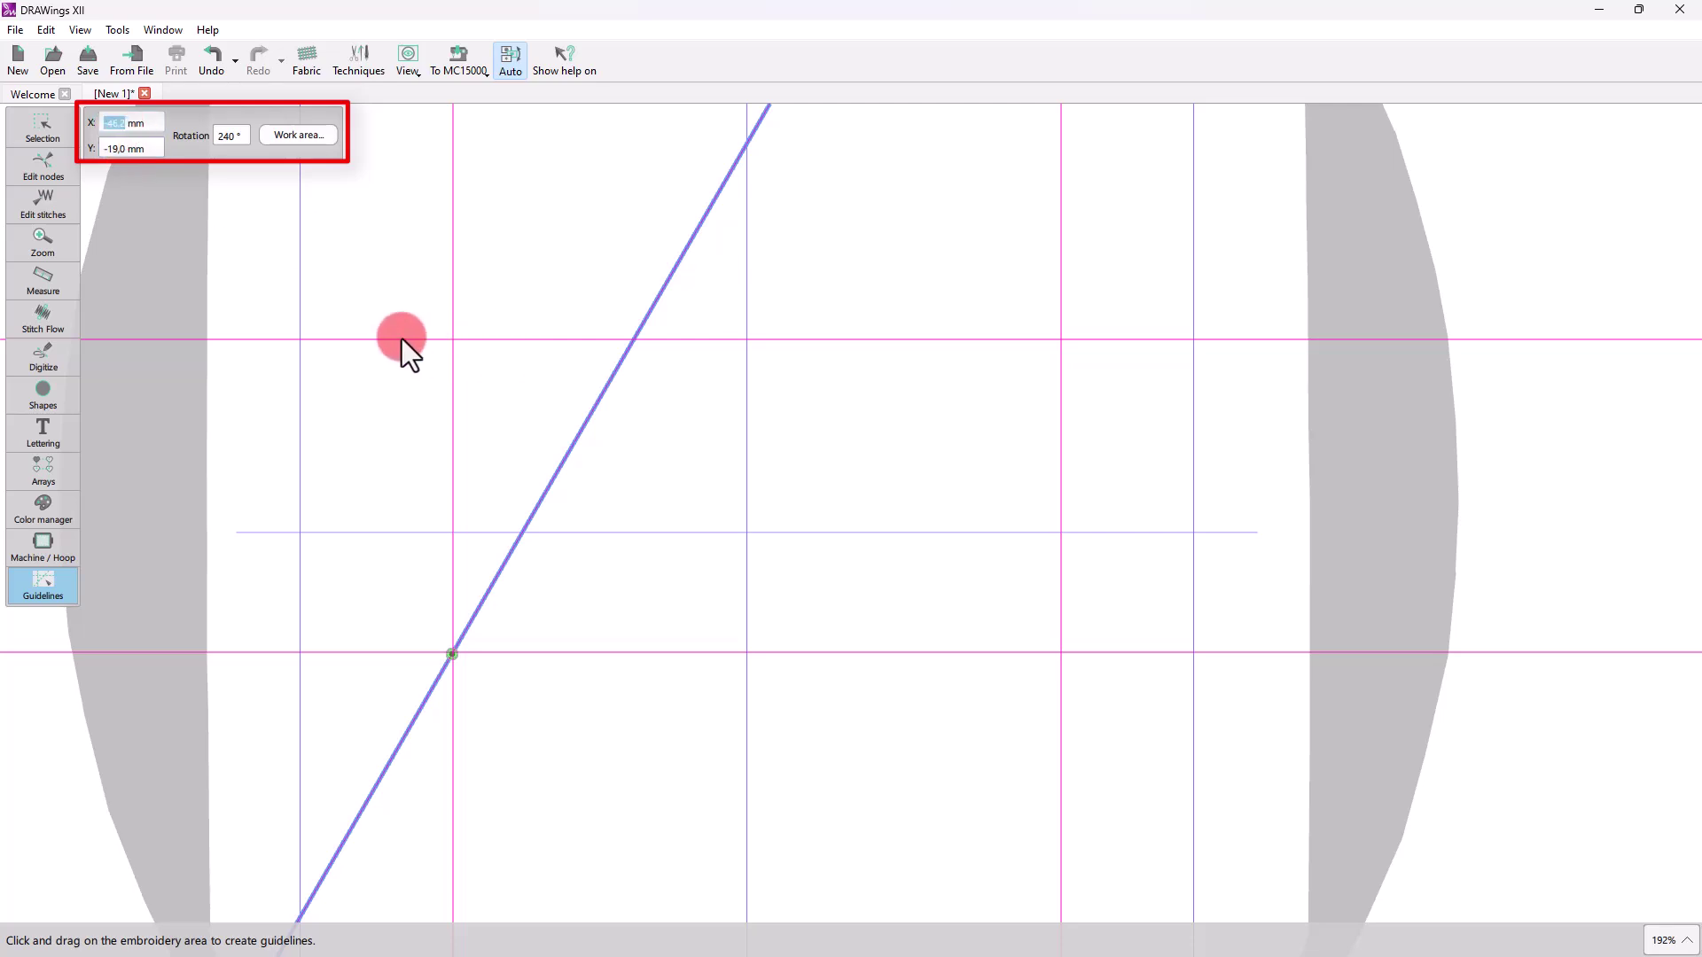
{"action": "double_click", "coordinate": [229, 135]}
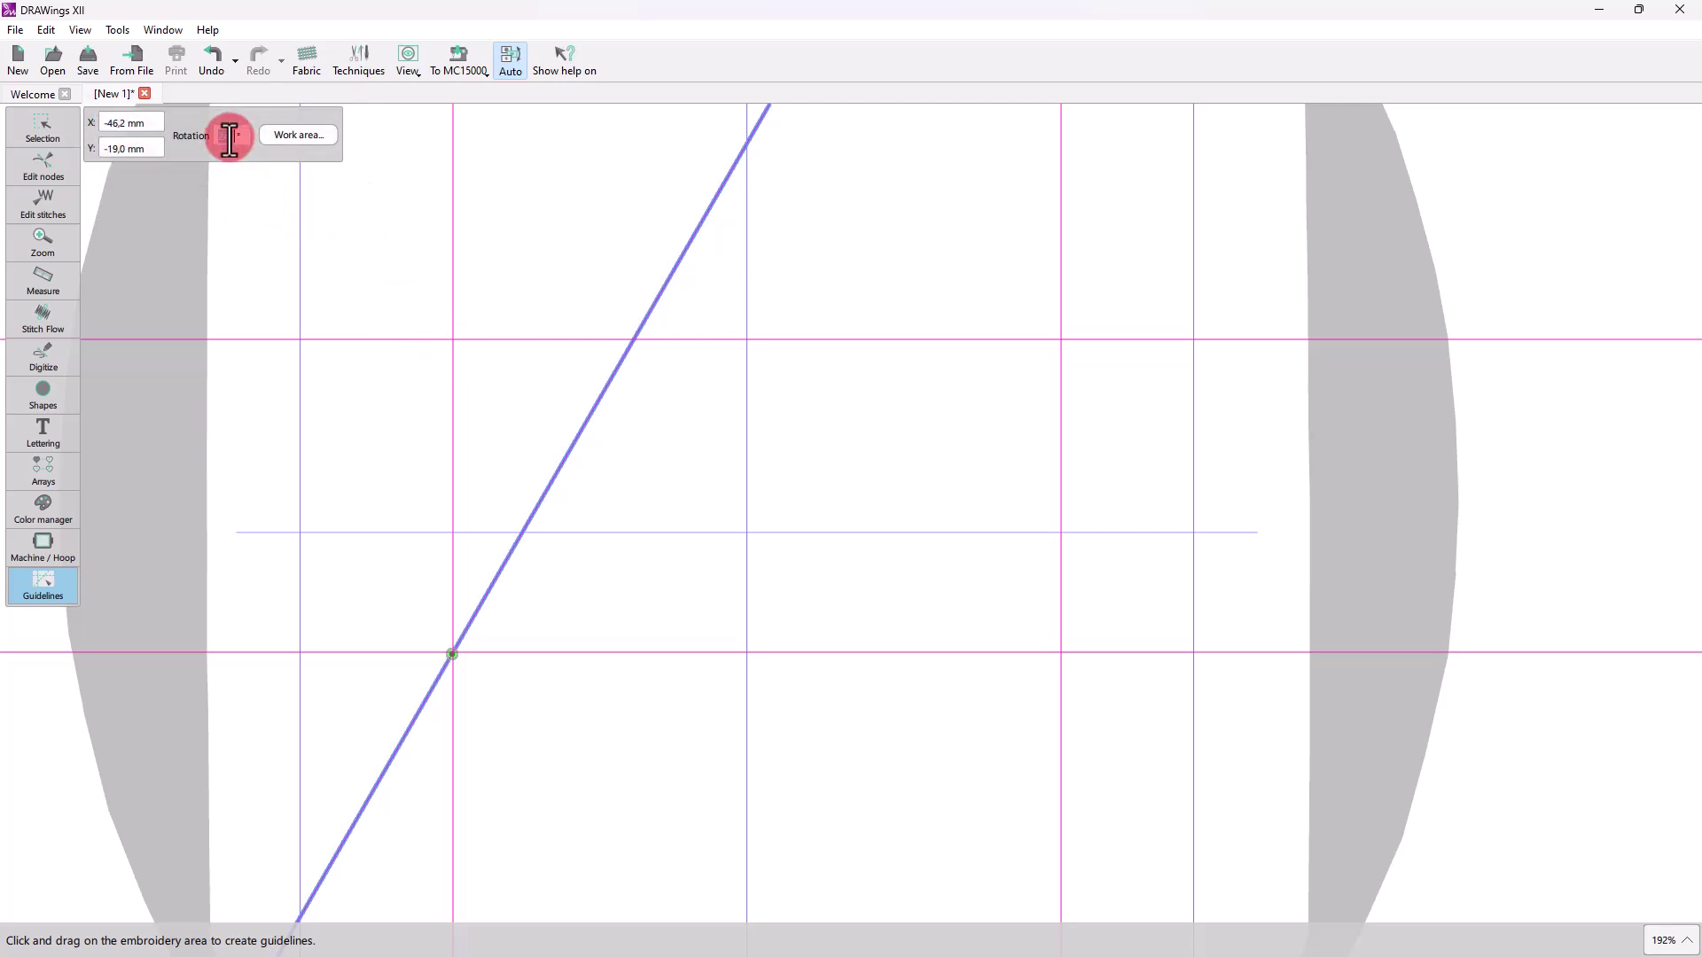
{"action": "type", "text": "0"}
{"action": "key", "text": "Return"}
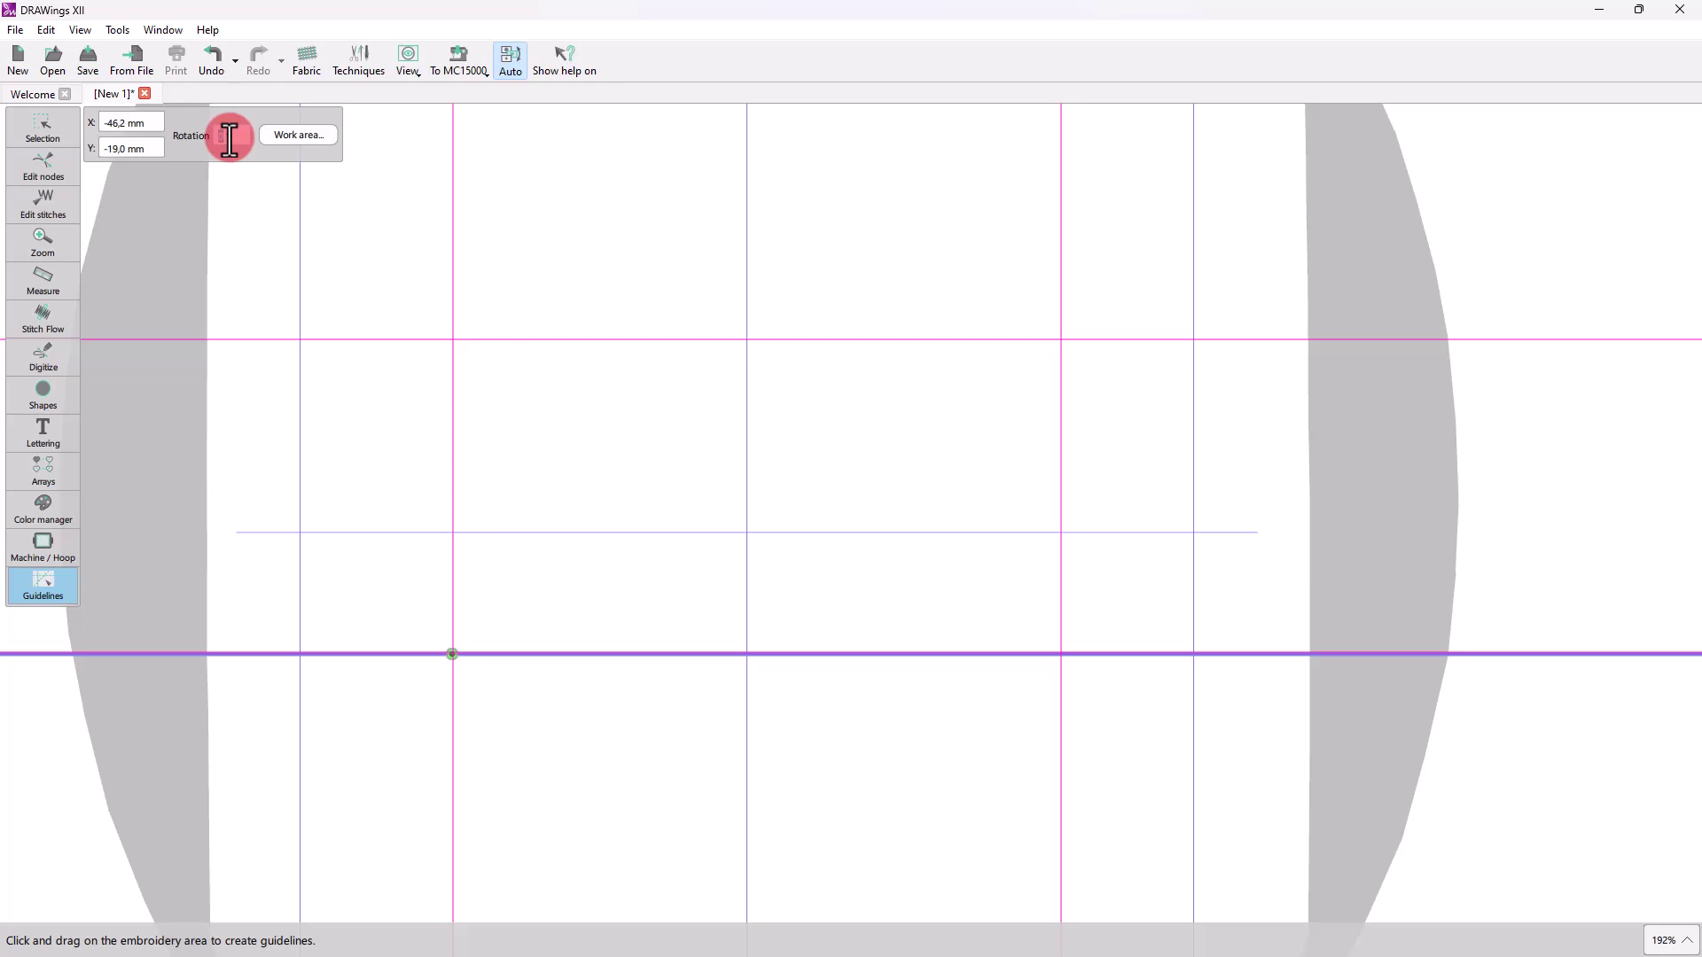
{"action": "key", "text": "Return"}
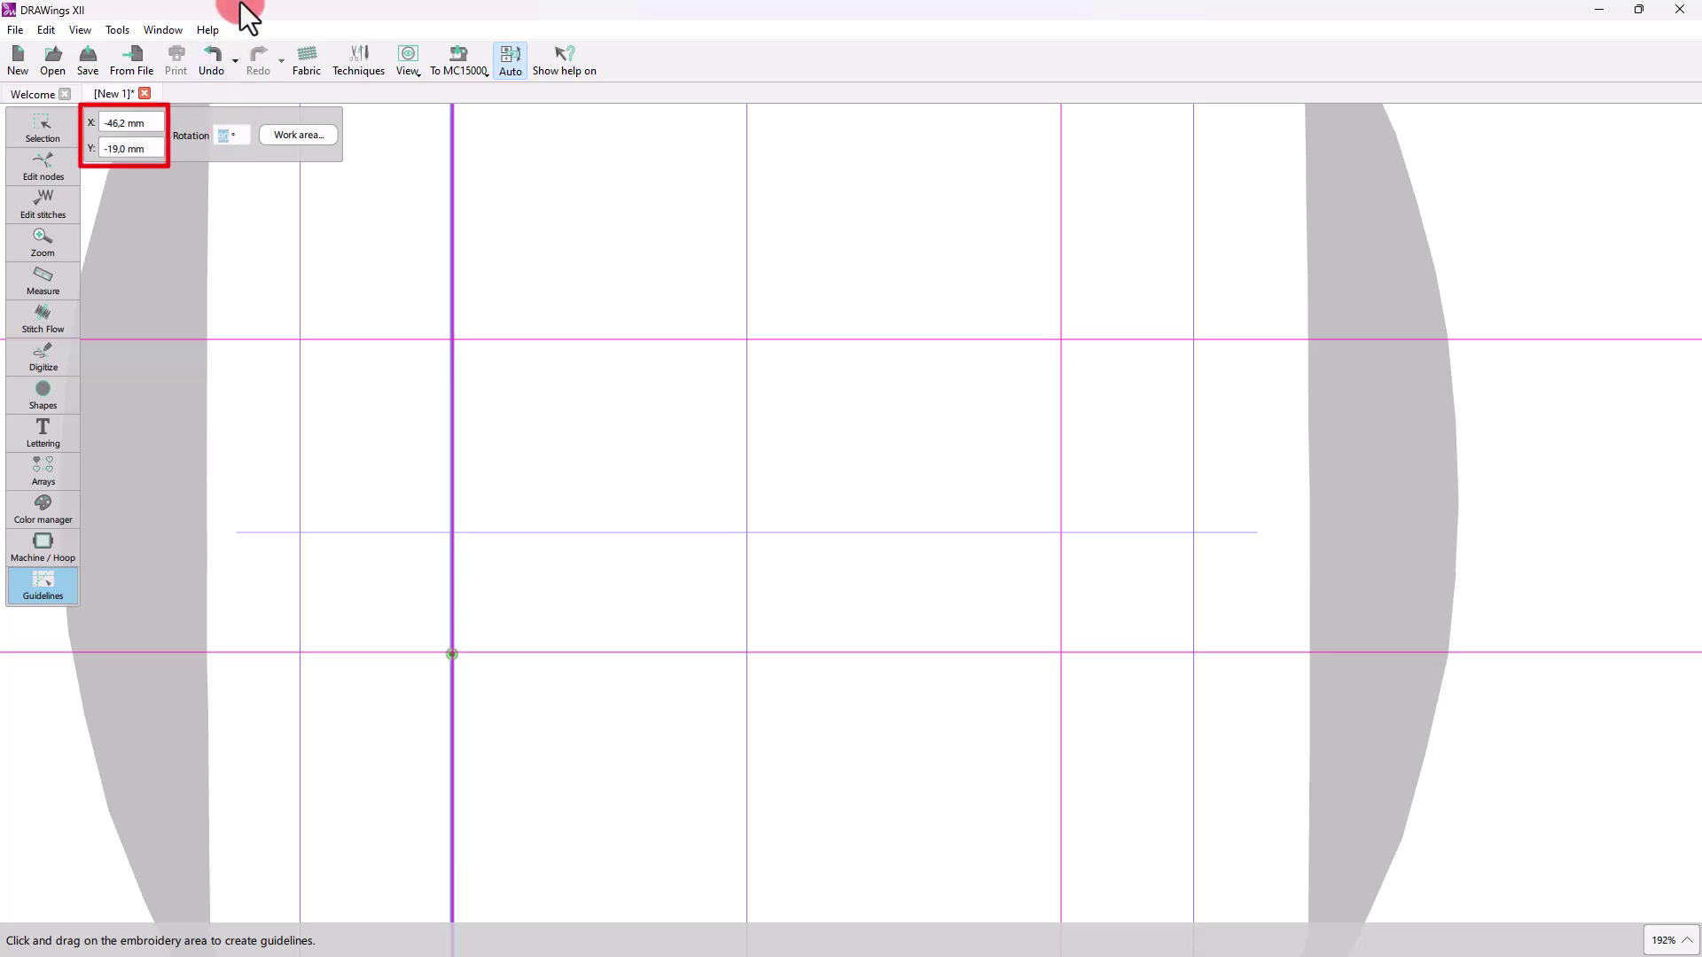
- Set the selected vertical guideline's position to X 0 mm and Y 0 mm
{"action": "left_click", "coordinate": [131, 124]}
{"action": "double_click", "coordinate": [113, 124]}
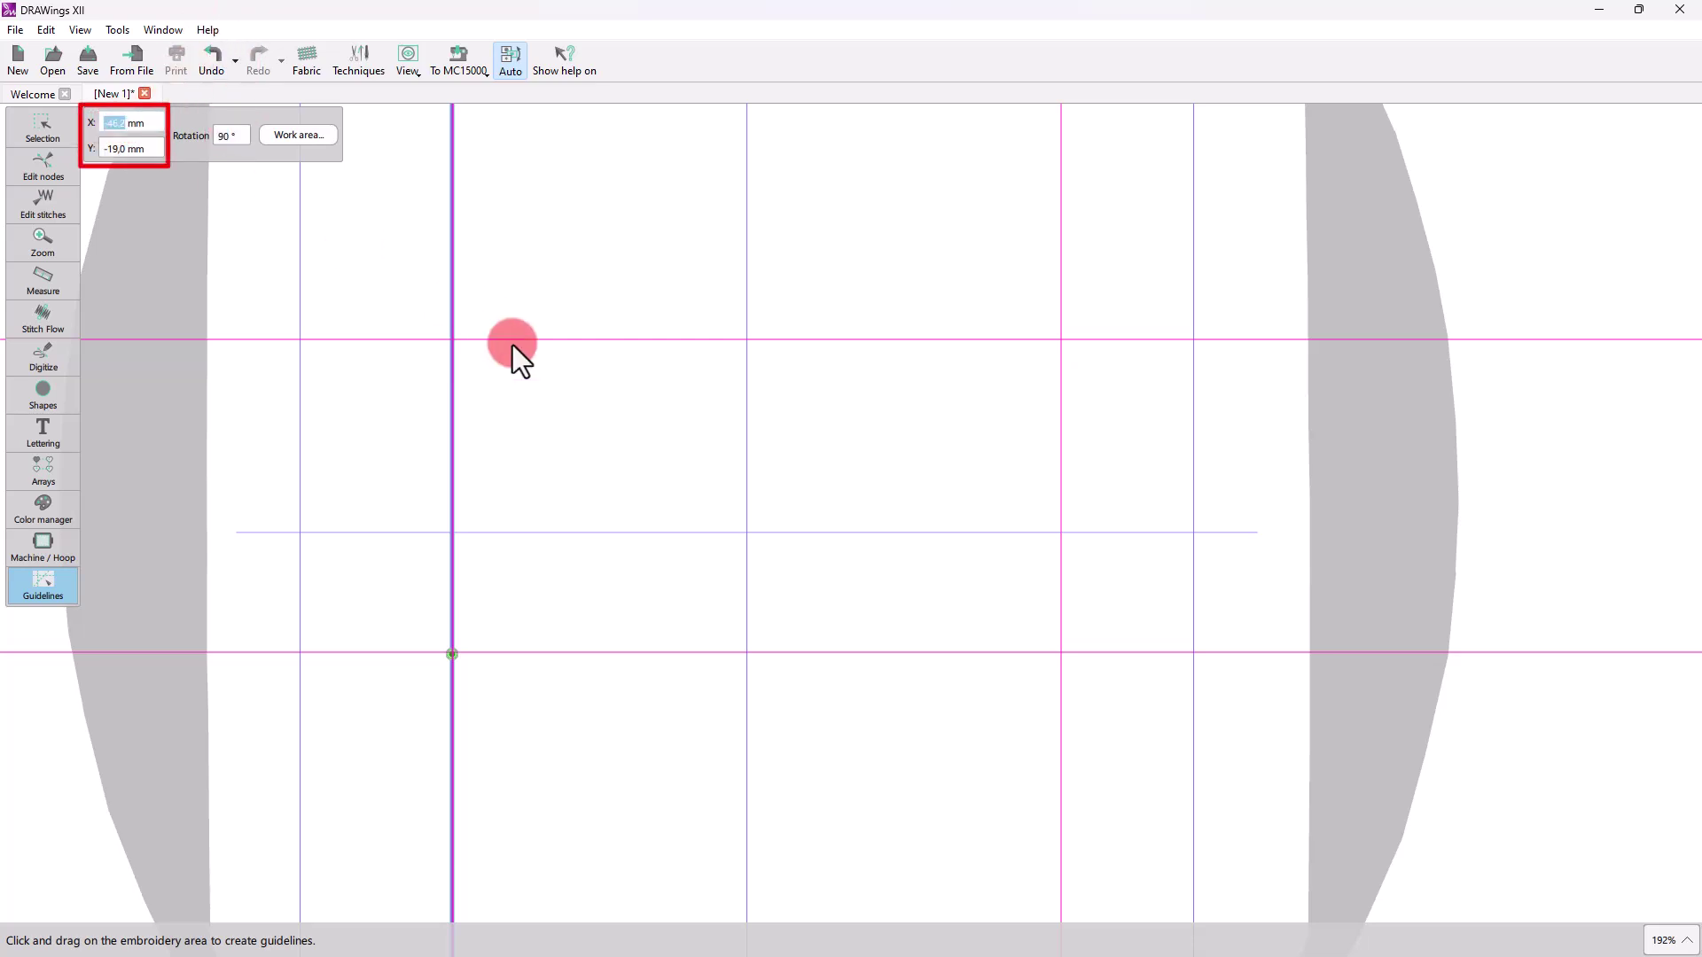
{"action": "type", "text": "0"}
{"action": "key", "text": "Return"}
{"action": "scroll", "coordinate": [366, 264], "scroll_direction": "up", "scroll_amount": 1}
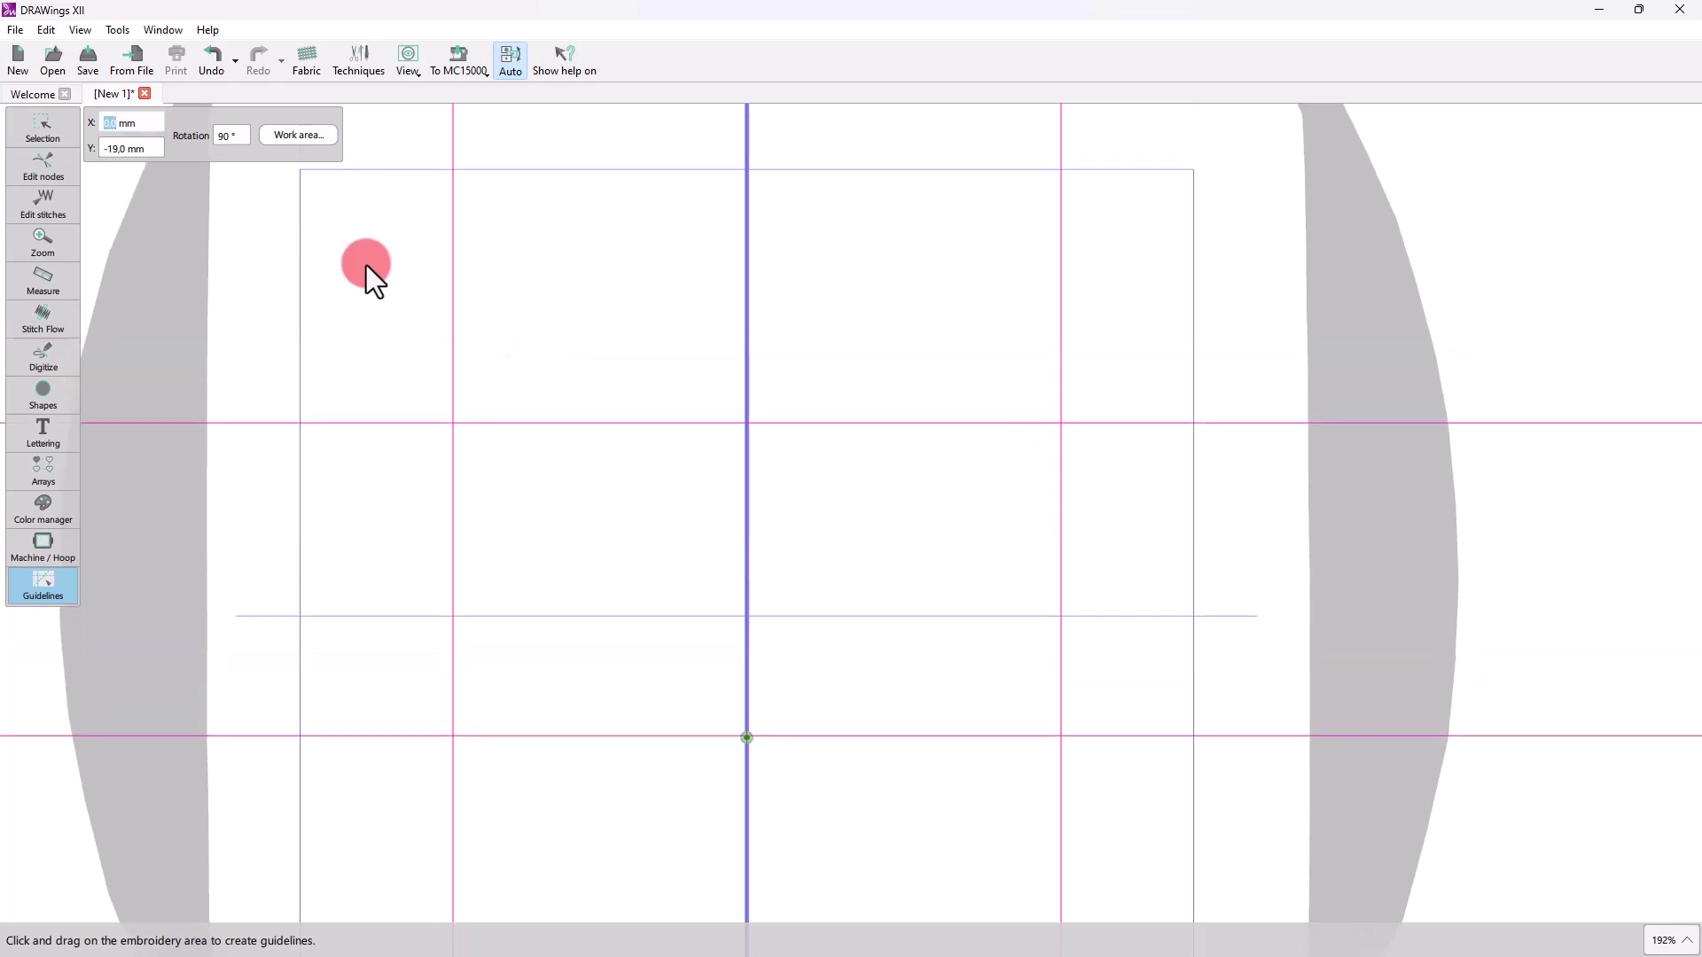
{"action": "double_click", "coordinate": [110, 148]}
{"action": "type", "text": "0"}
{"action": "key", "text": "Return"}
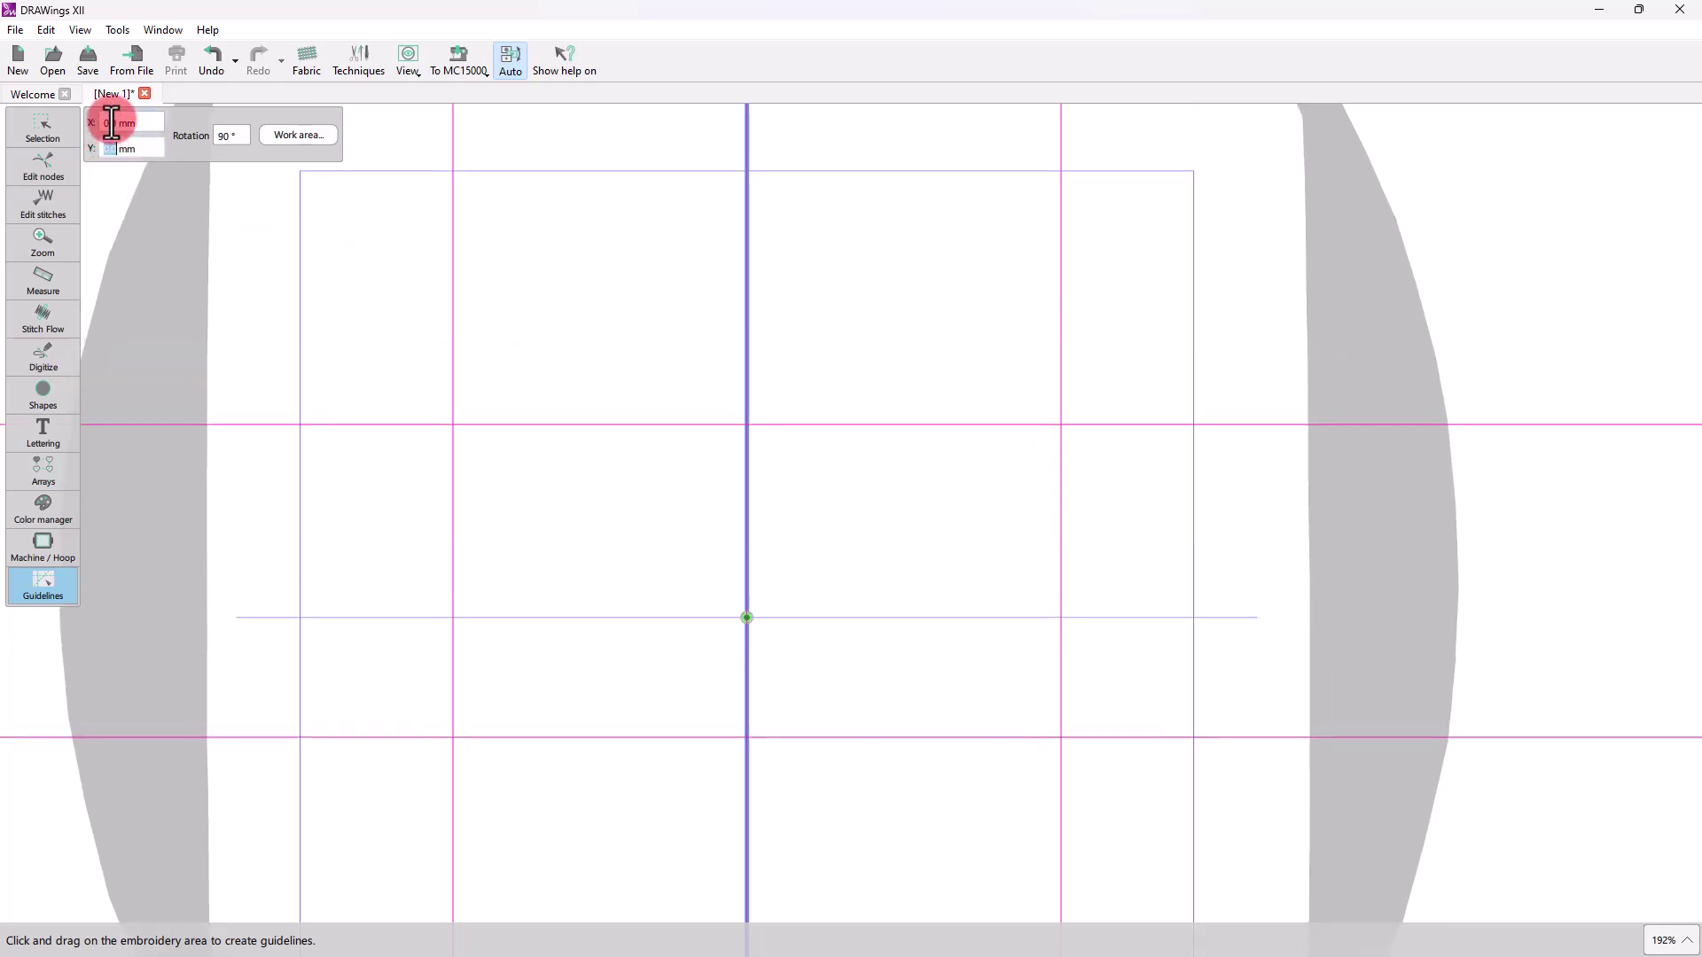
- Set the centred vertical guideline's X position to 10 mm
{"action": "double_click", "coordinate": [111, 124]}
{"action": "type", "text": "10"}
{"action": "key", "text": "Return"}
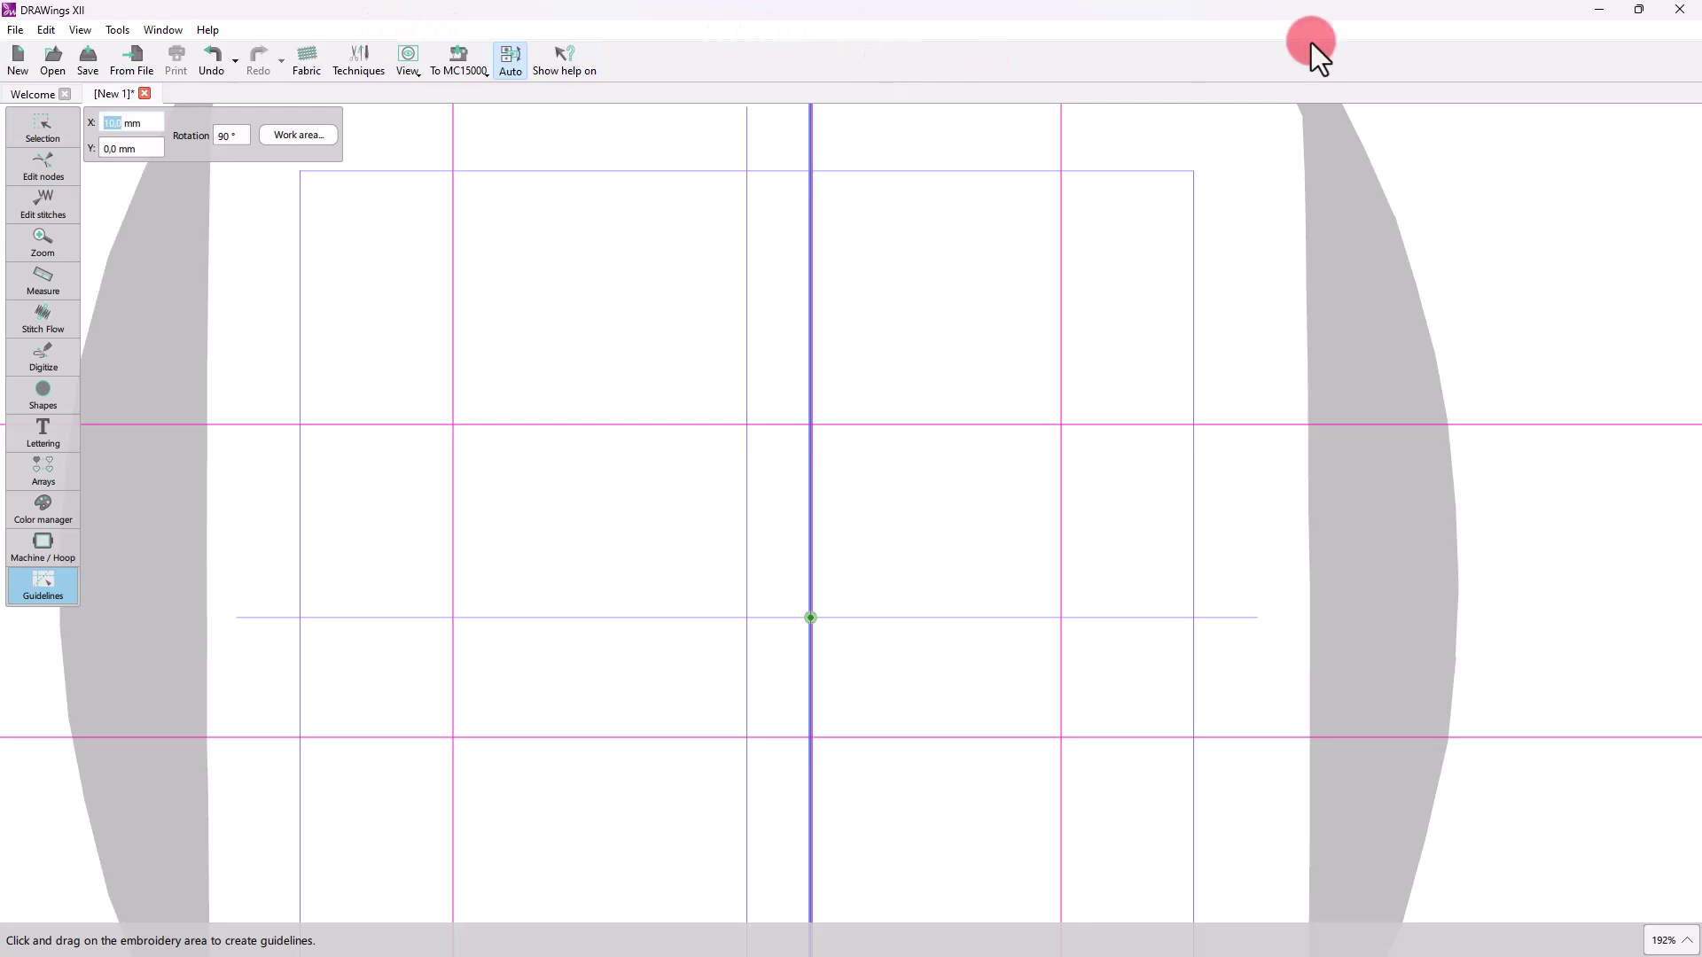
- Delete the vertical guideline at X 10 mm and the upper horizontal guideline
{"action": "key", "text": "BackSpace"}
{"action": "key", "text": "Return"}
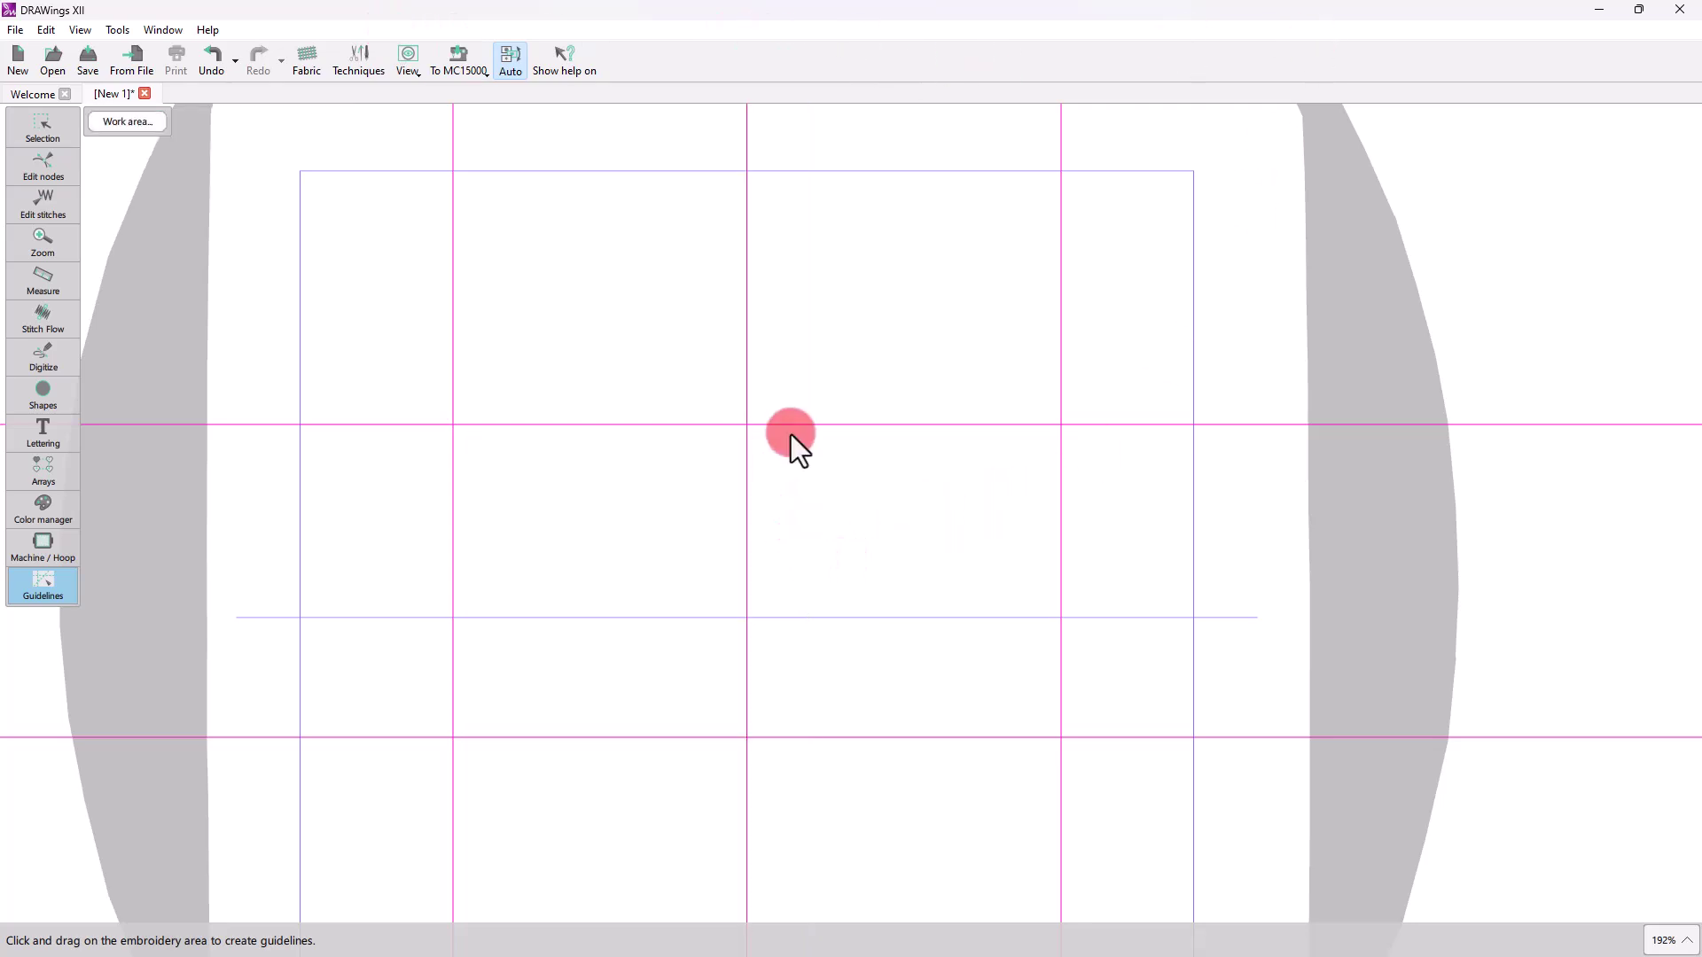
{"action": "left_click", "coordinate": [823, 426]}
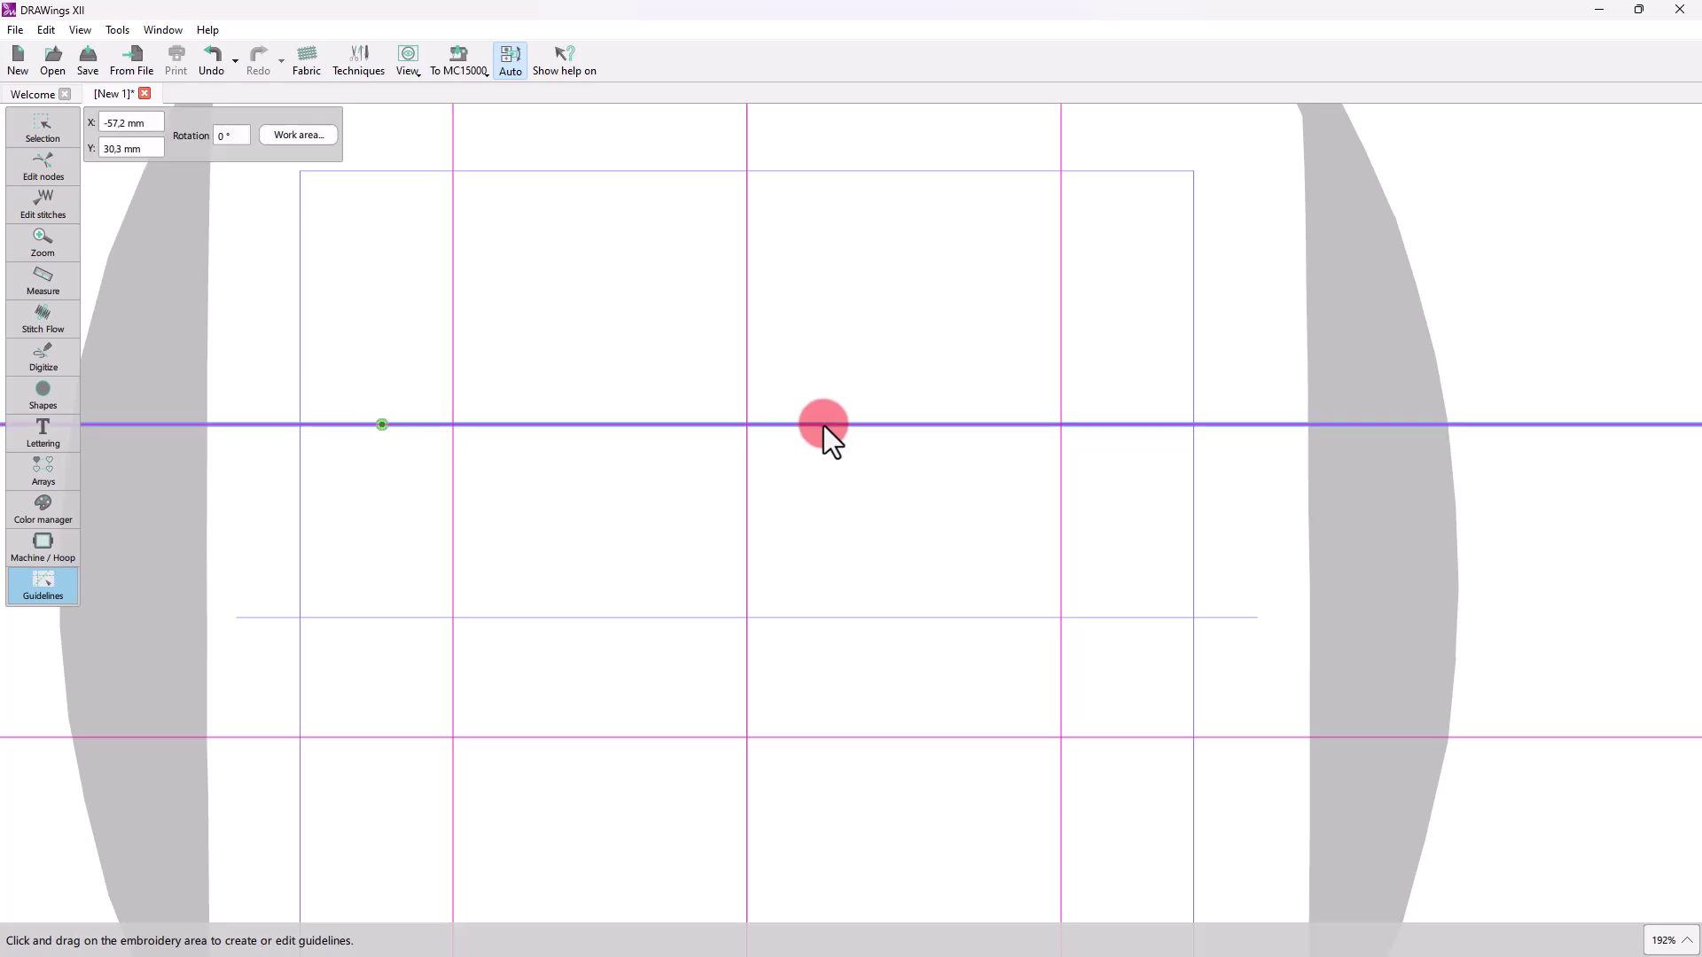
{"action": "key", "text": "Delete"}
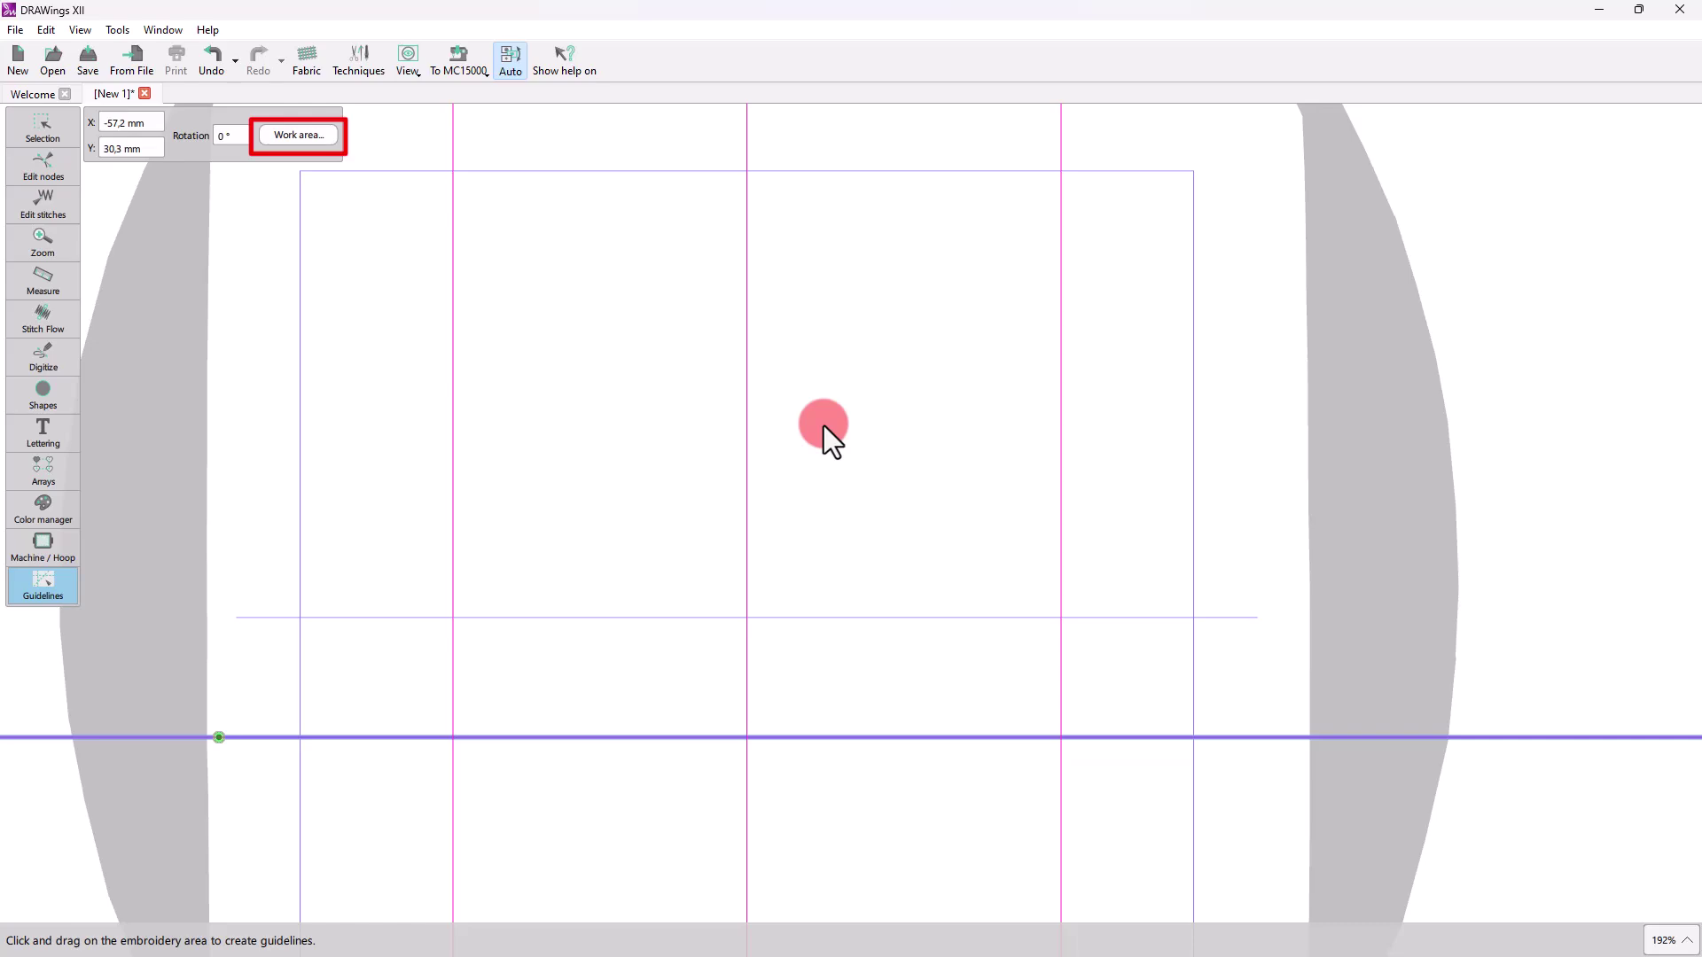
- Start defining a work area and set its center position to X 10 mm and Y 10 mm
{"action": "left_click", "coordinate": [327, 142]}
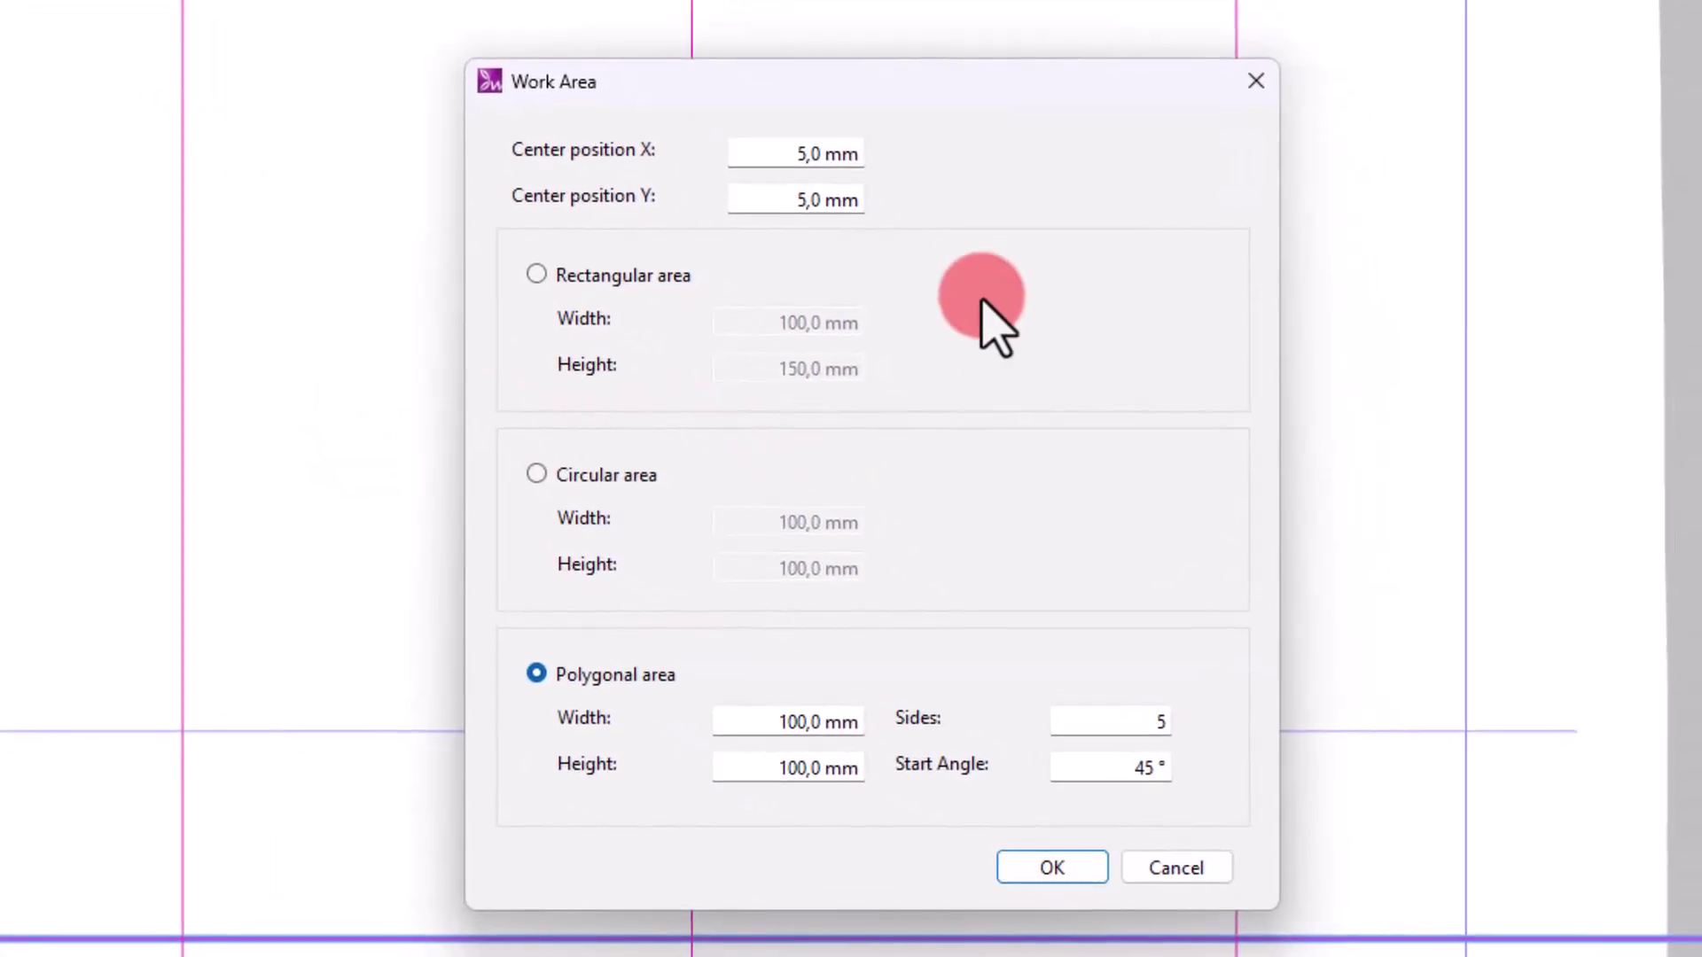
{"action": "left_click_drag", "start_coordinate": [763, 138], "coordinate": [836, 142]}
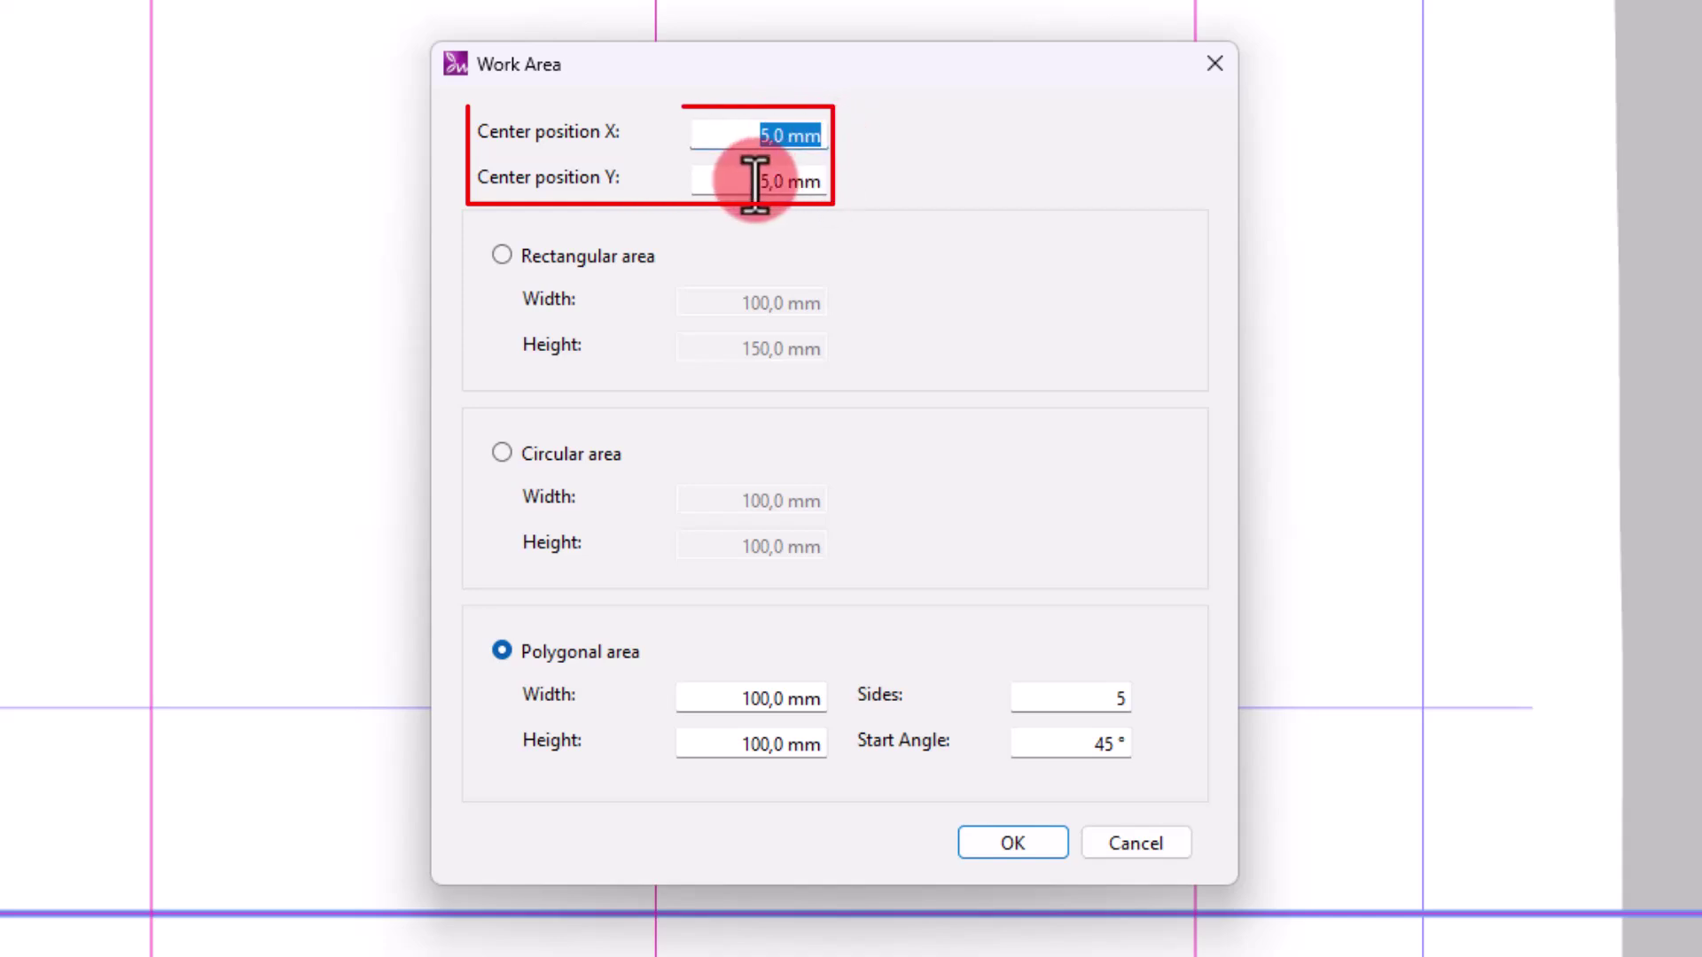
{"action": "left_click_drag", "start_coordinate": [753, 184], "coordinate": [828, 188]}
{"action": "left_click", "coordinate": [745, 130]}
{"action": "left_click_drag", "start_coordinate": [744, 132], "coordinate": [788, 133]}
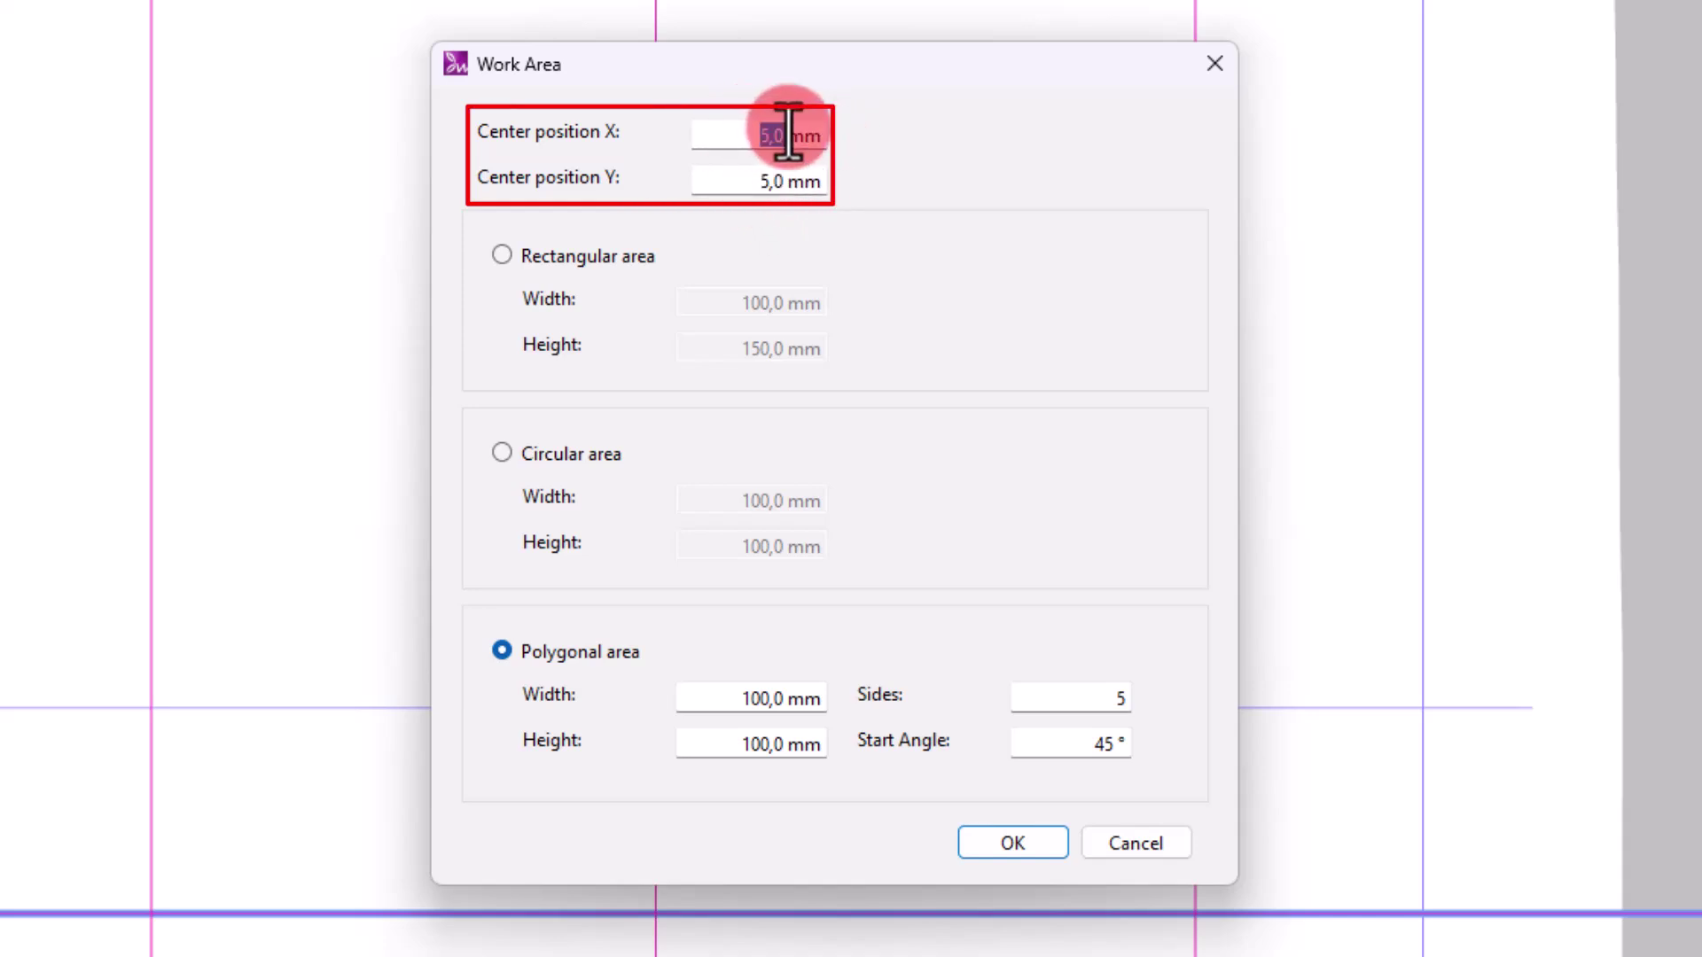
{"action": "type", "text": "10"}
{"action": "key", "text": "Tab"}
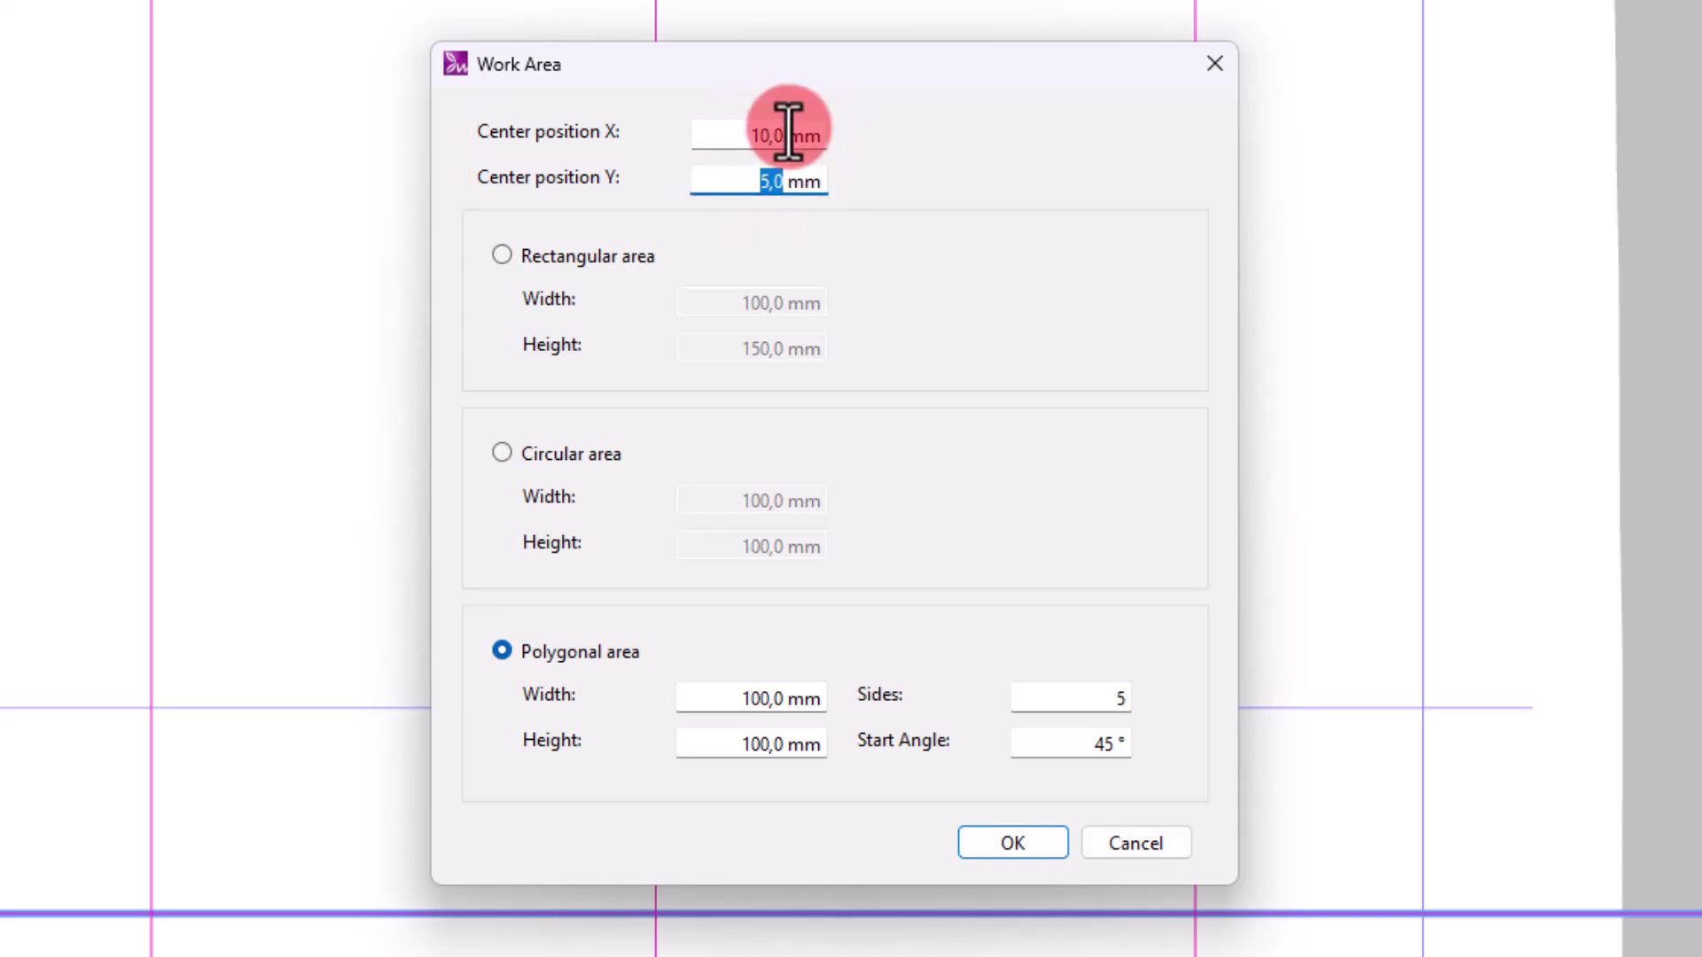
{"action": "type", "text": "10"}
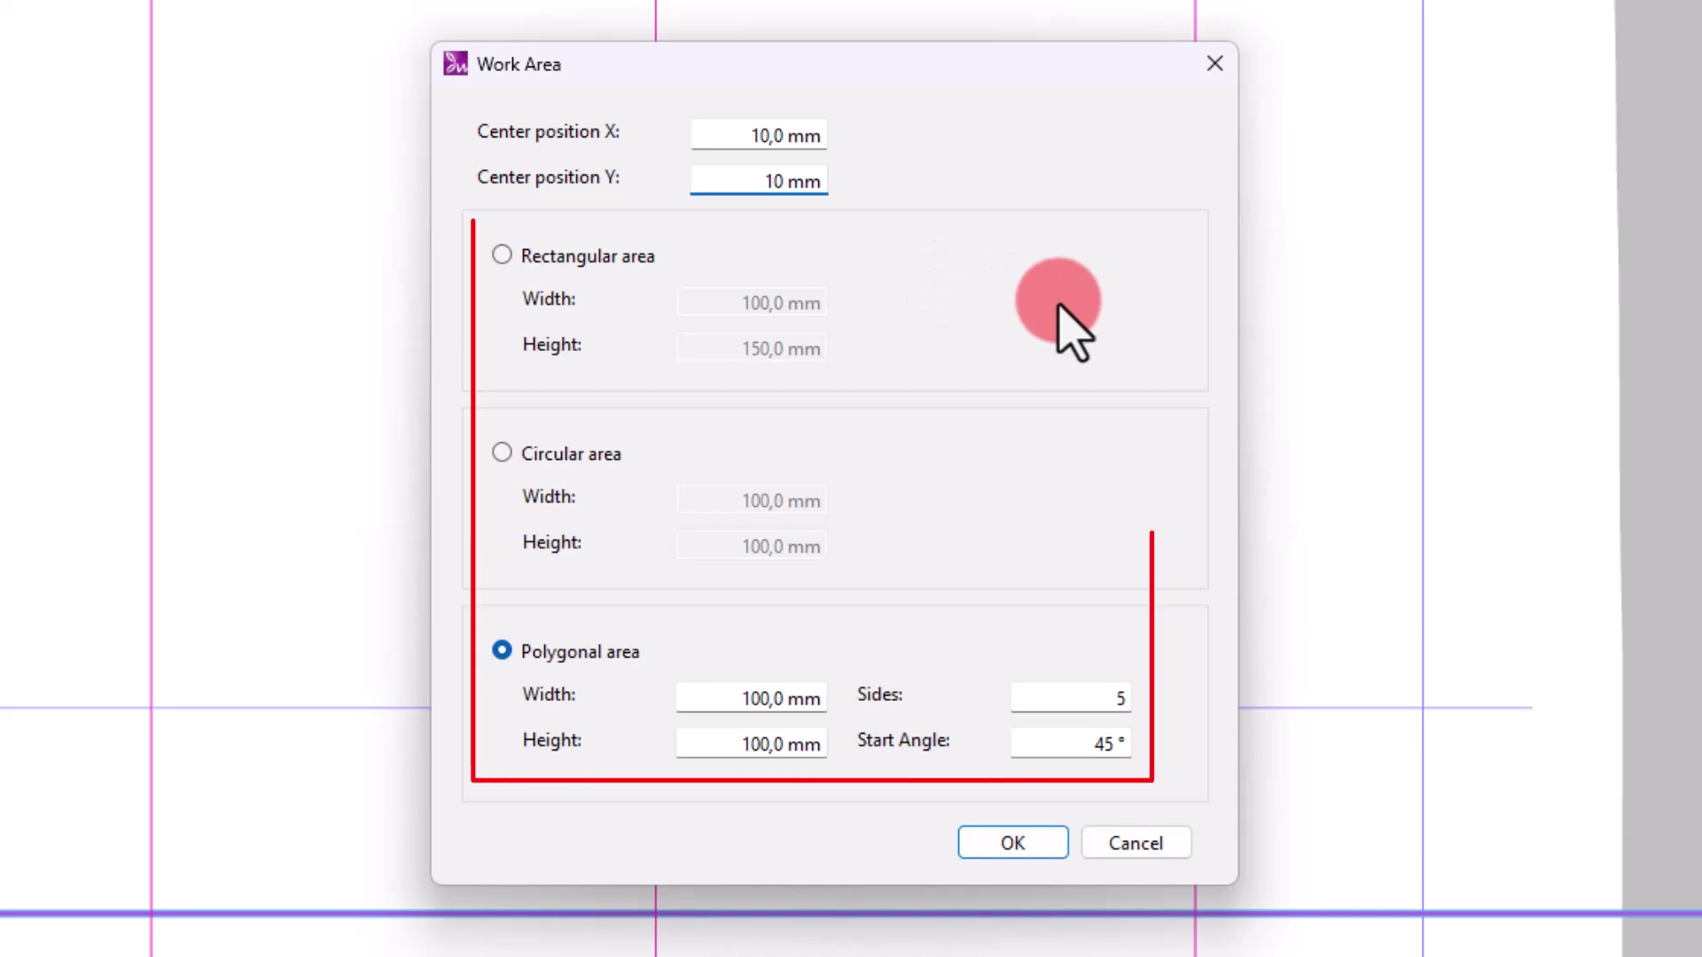
- Make the work area rectangular, 100 mm wide with its height set to 75 mm, and apply it
{"action": "left_click", "coordinate": [567, 264]}
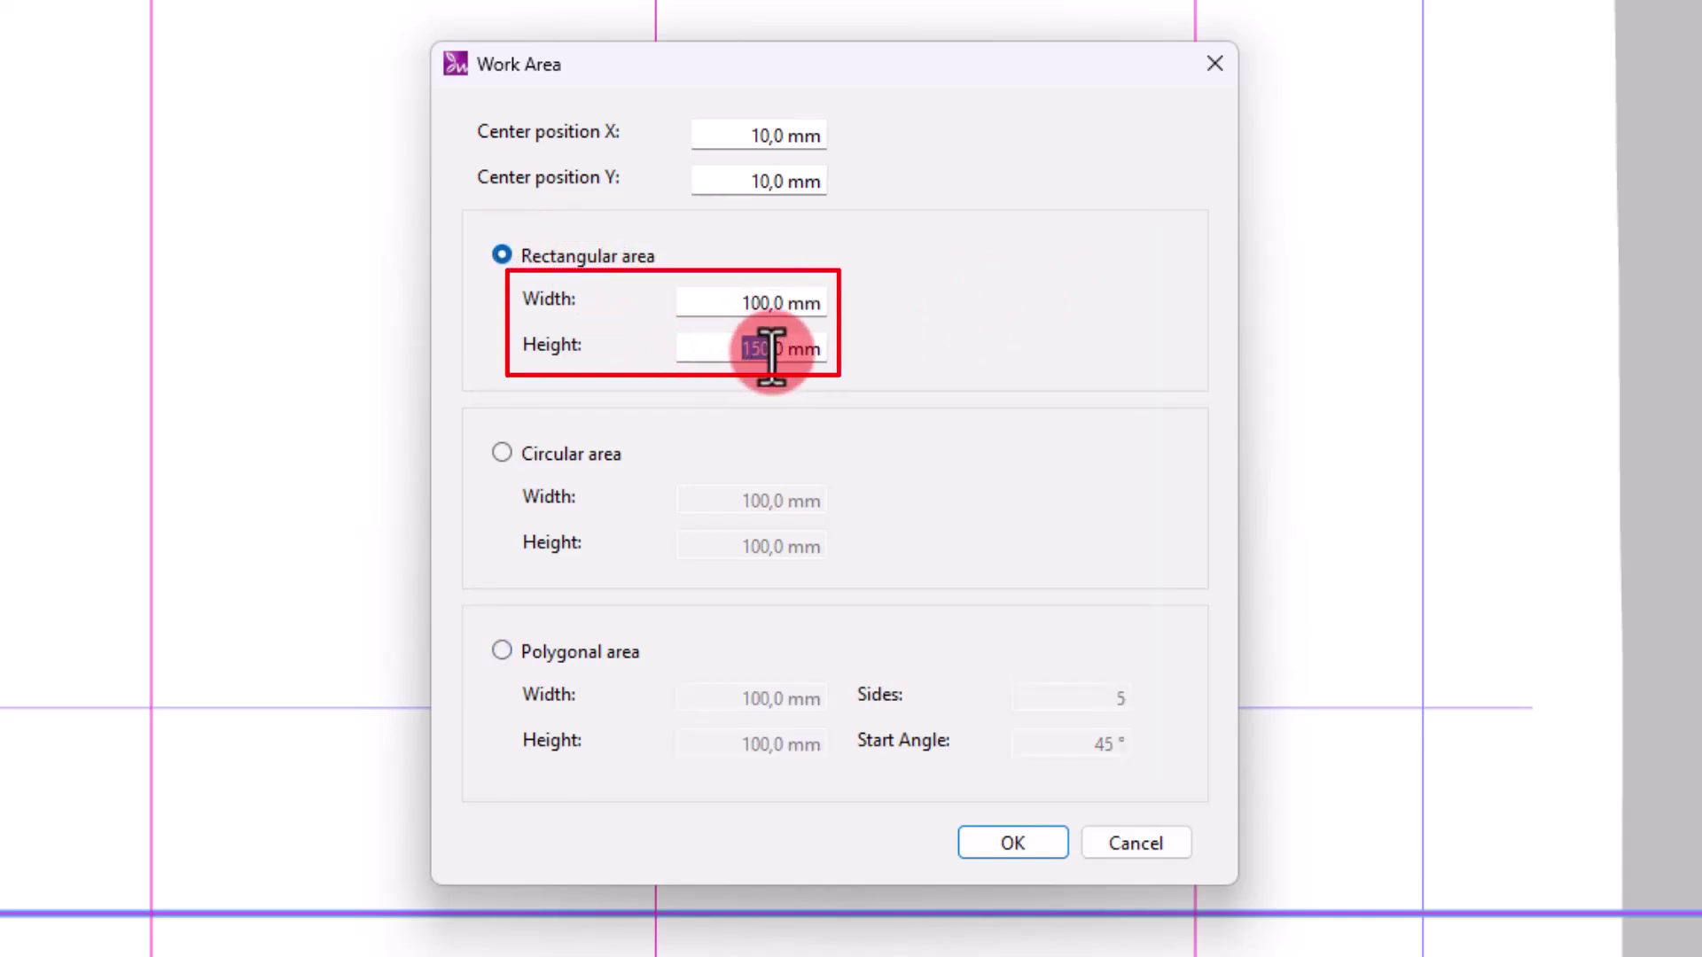
{"action": "left_click_drag", "start_coordinate": [786, 350], "coordinate": [735, 358]}
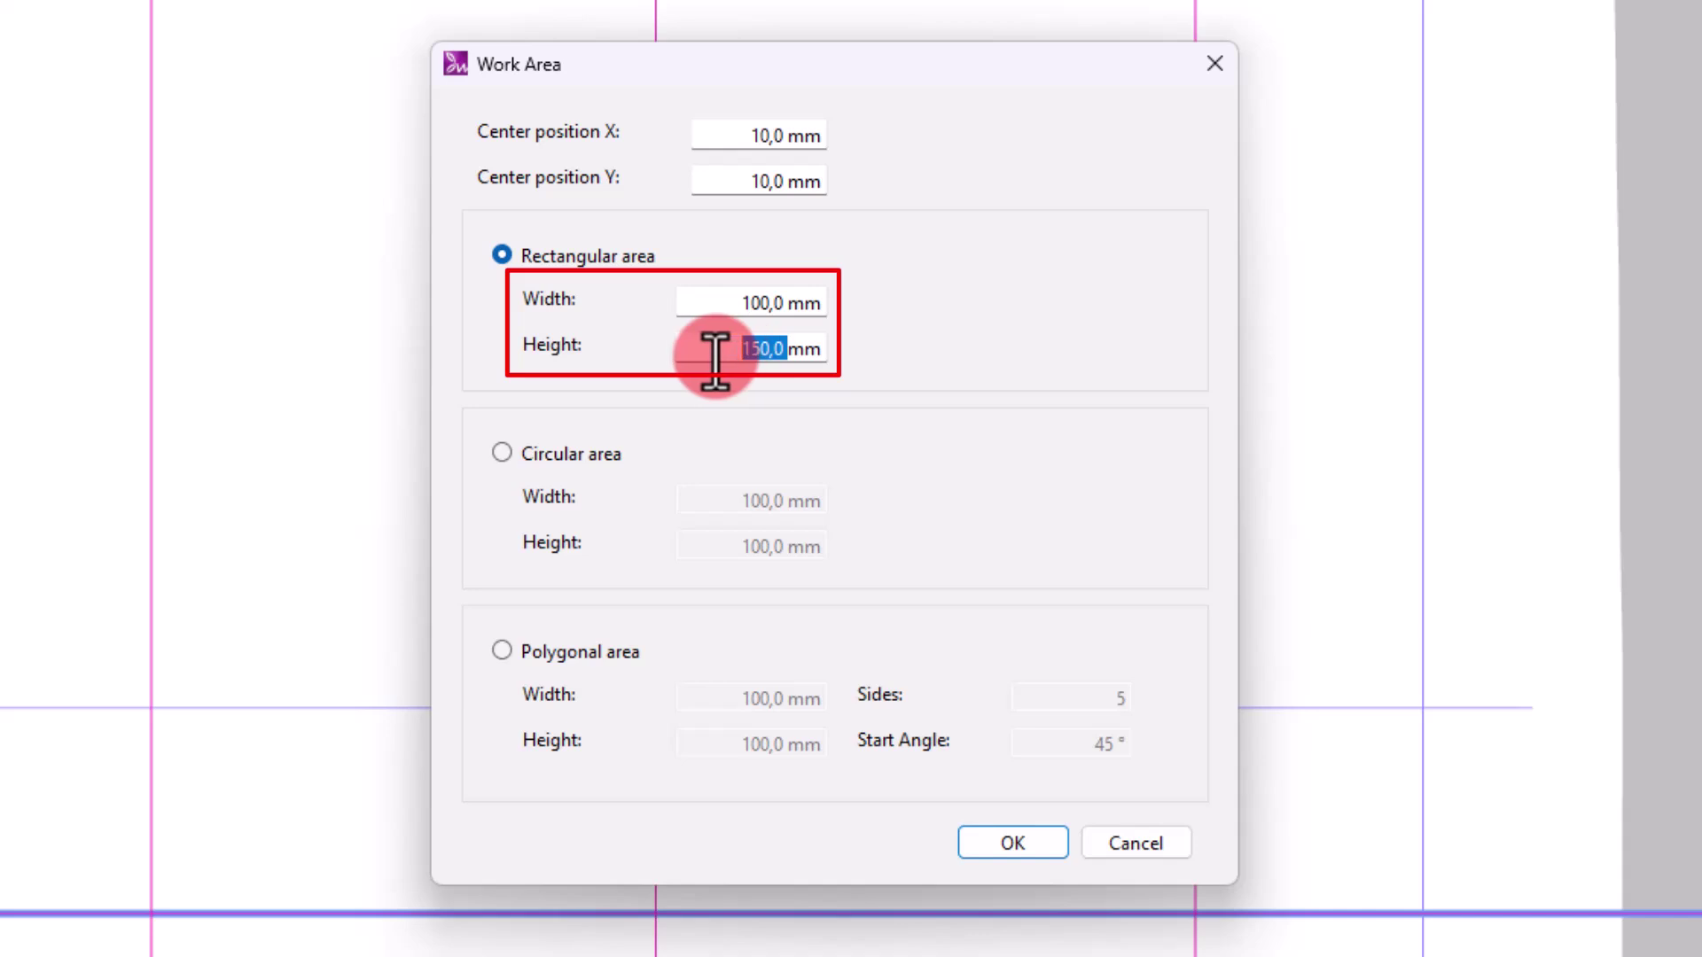
{"action": "type", "text": "75"}
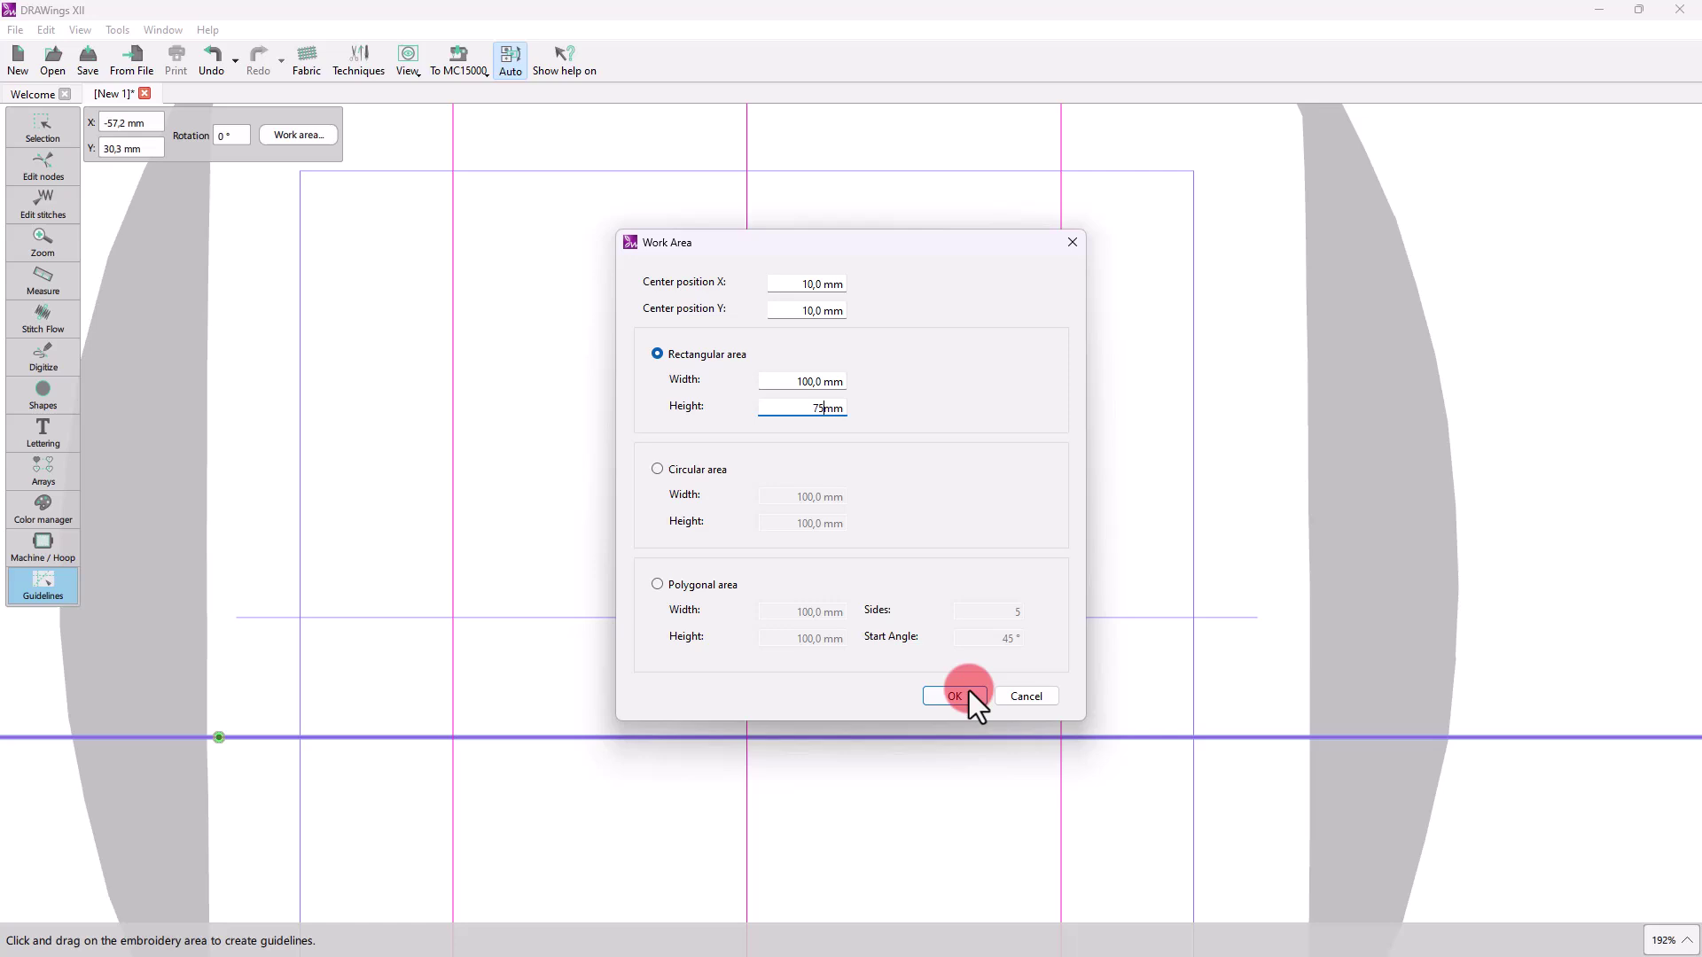
{"action": "left_click", "coordinate": [1028, 846]}
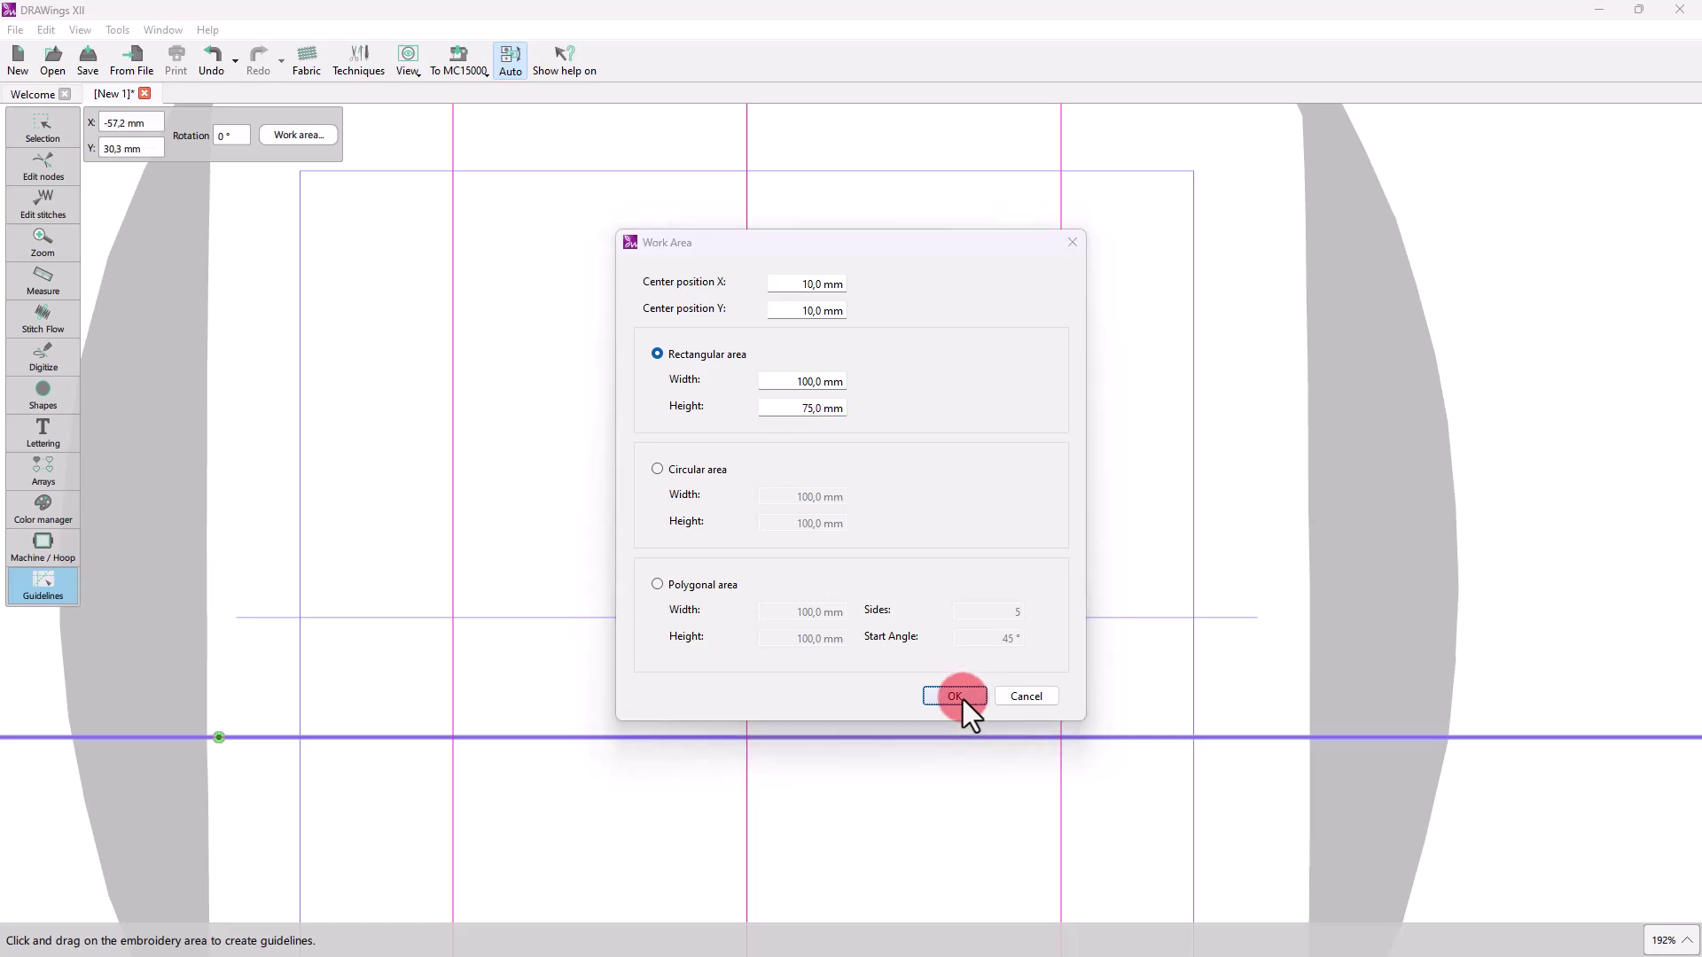
{"action": "left_click", "coordinate": [652, 514]}
{"action": "scroll", "coordinate": [650, 511], "scroll_direction": "down", "scroll_amount": 2}
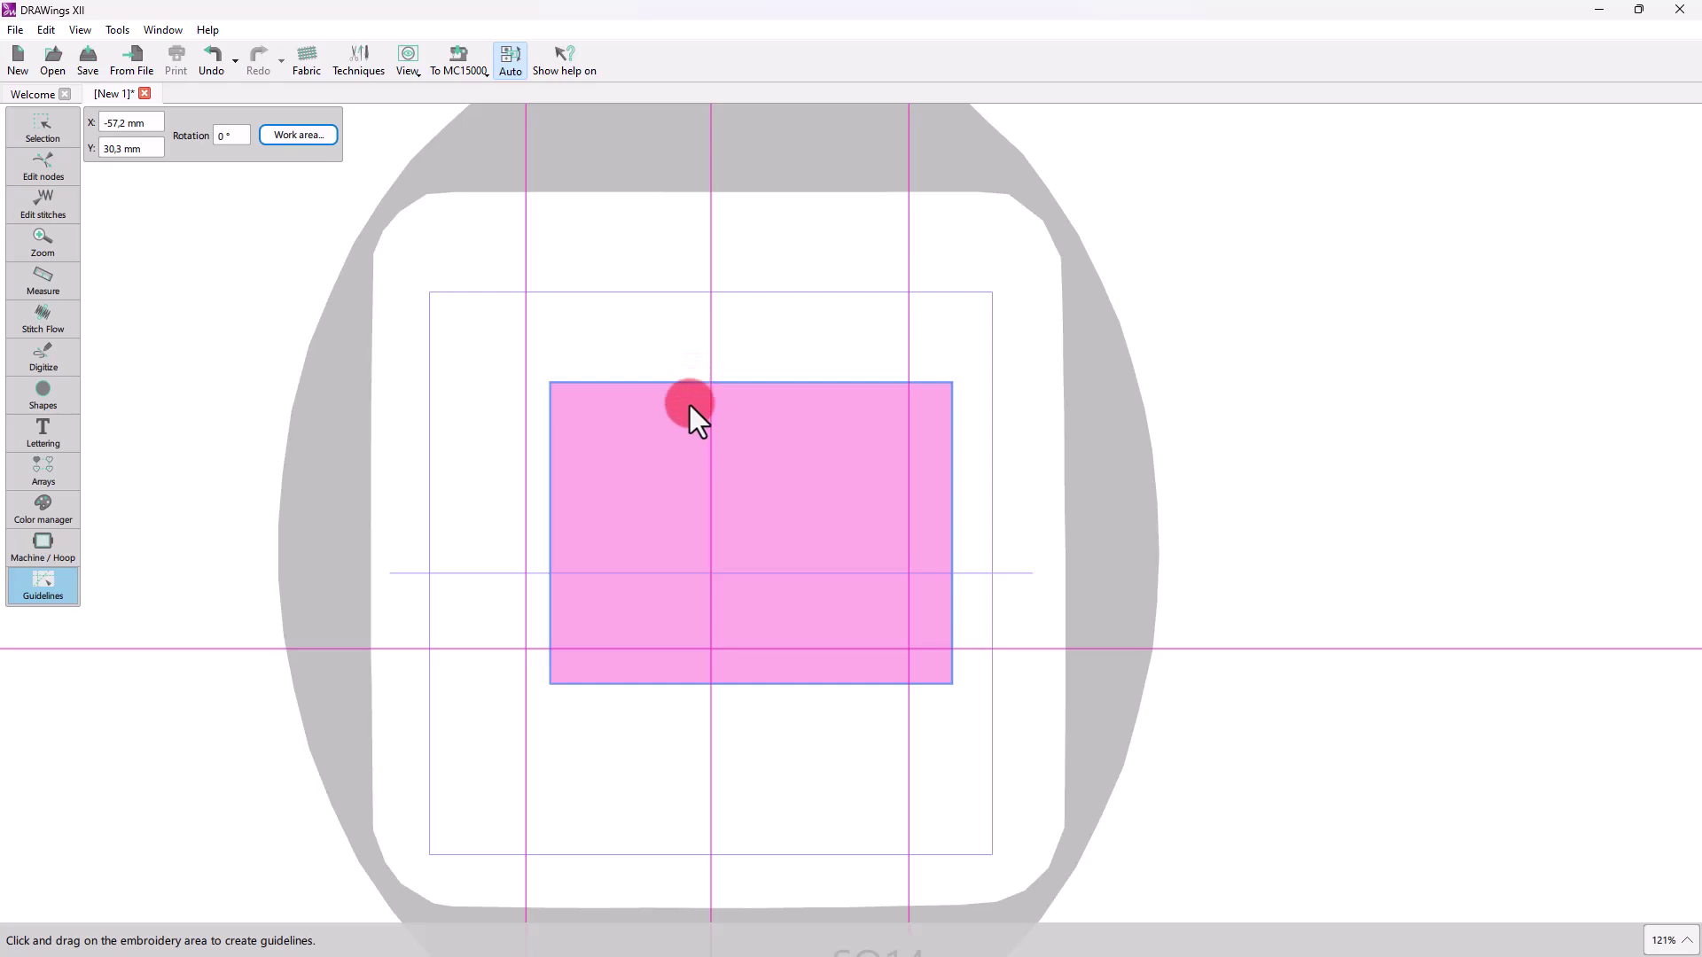
- Move the rectangular work area towards the hoop's upper-left corner and delete it
{"action": "left_click_drag", "start_coordinate": [690, 406], "coordinate": [574, 318]}
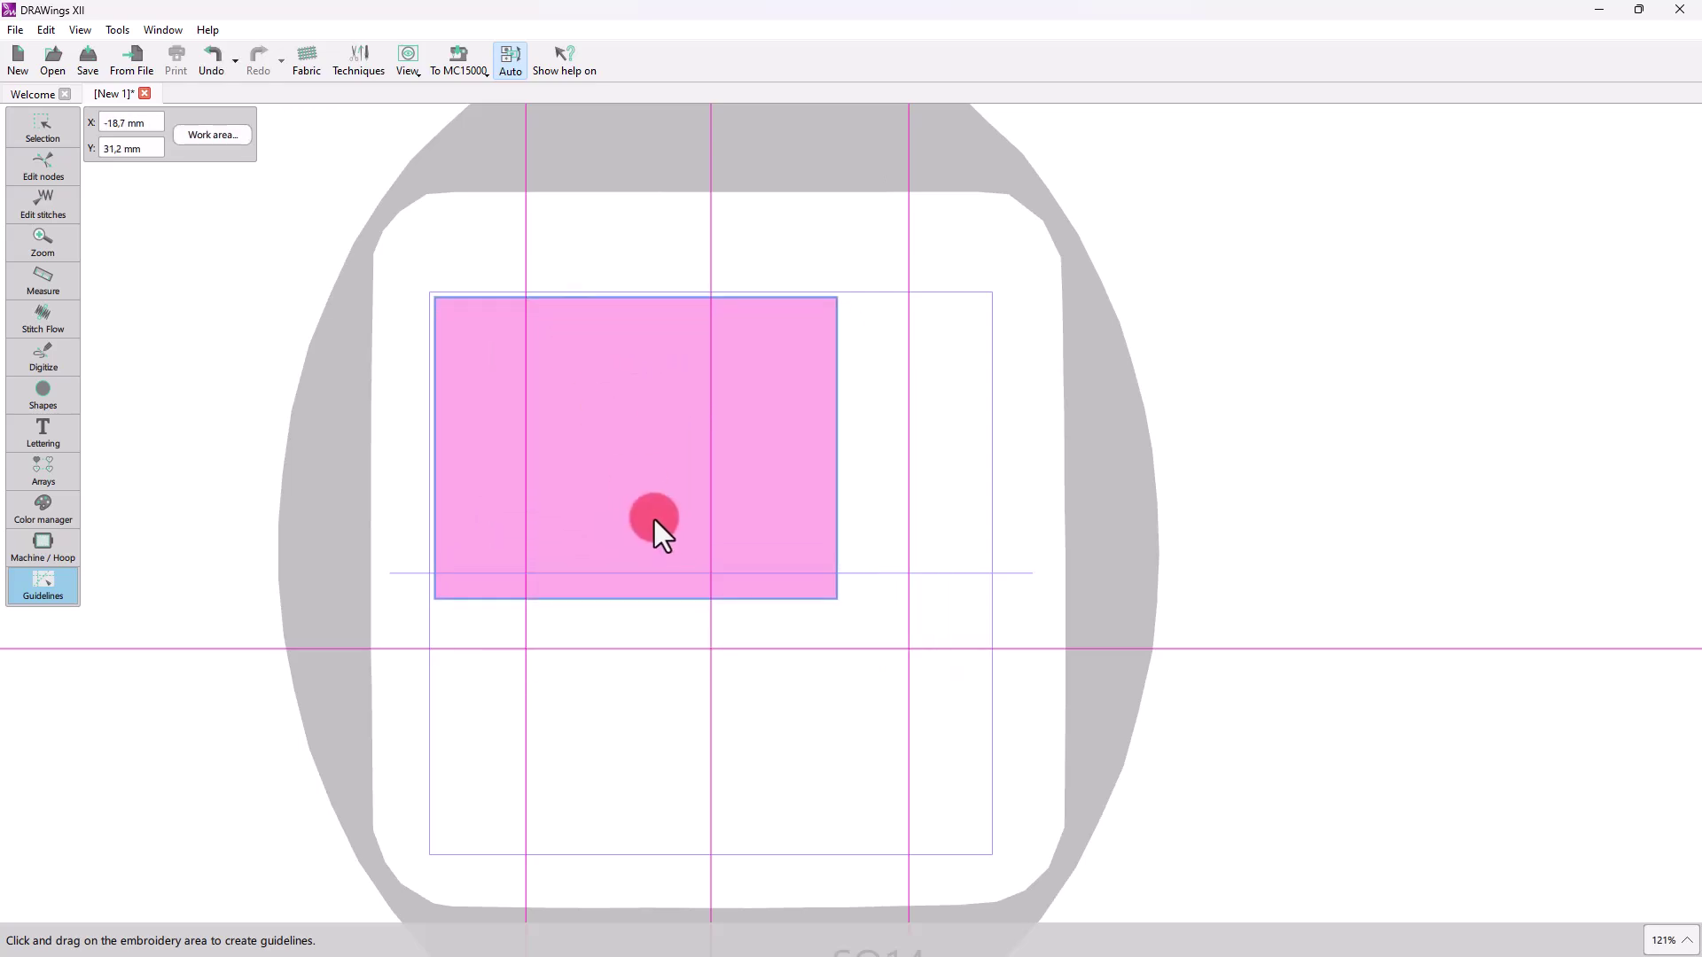
{"action": "left_click", "coordinate": [651, 523]}
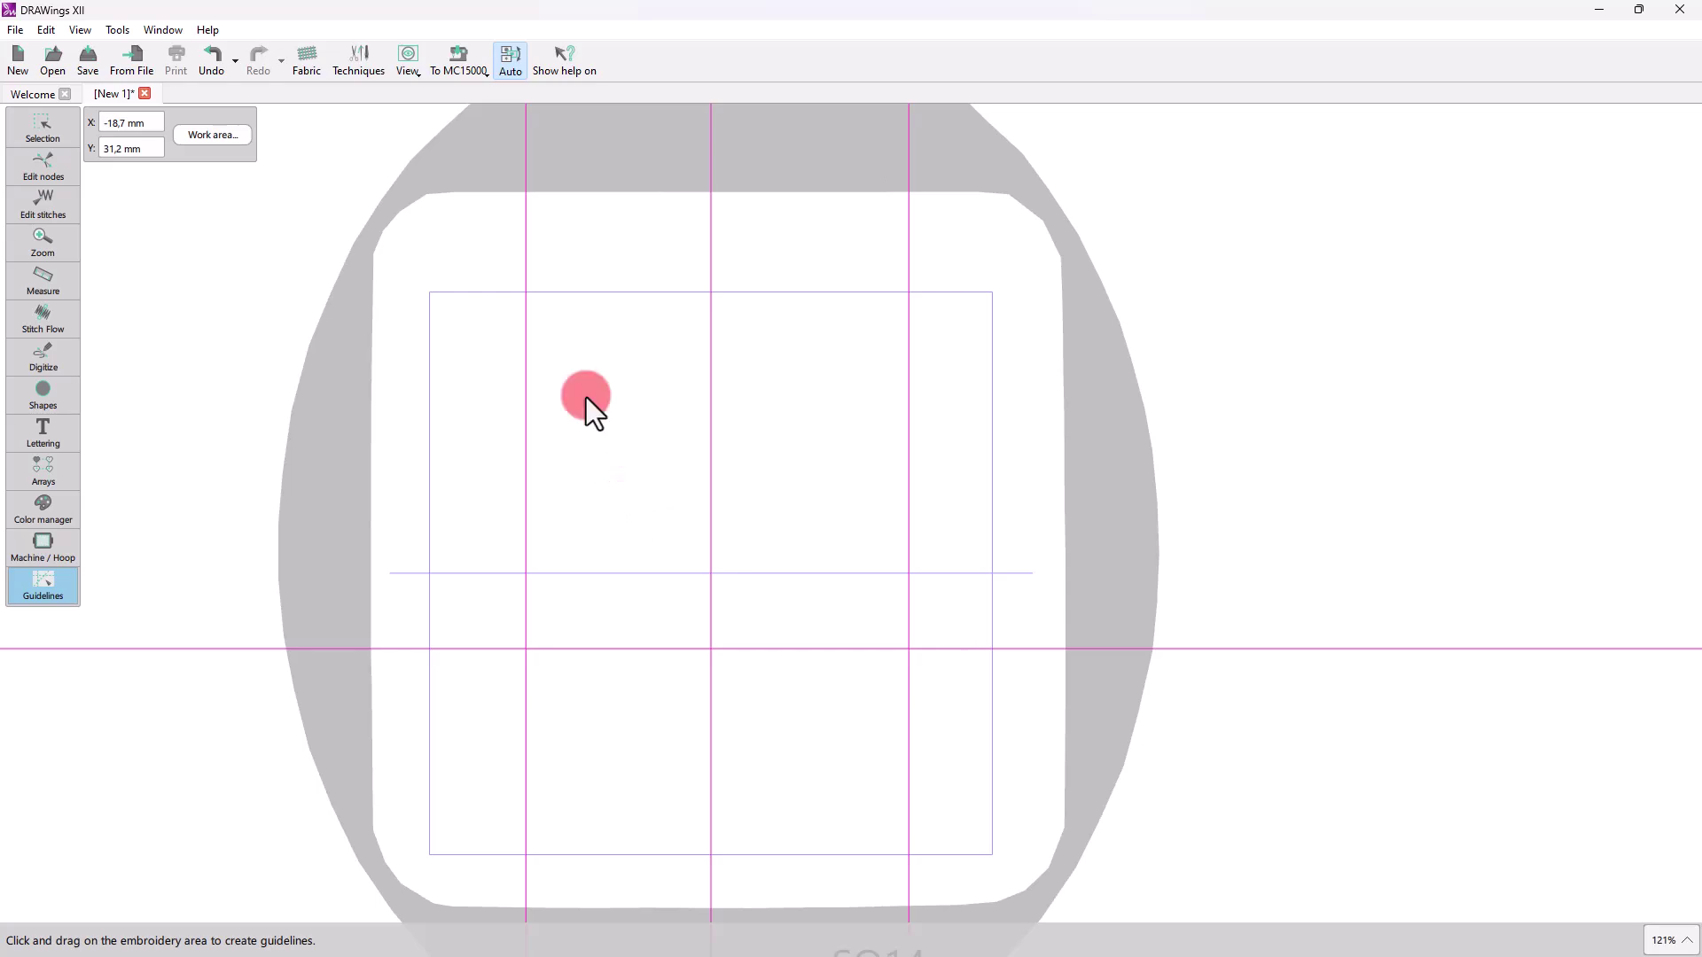
- Create a circular work area with a width and height of 100 mm
{"action": "left_click", "coordinate": [222, 138]}
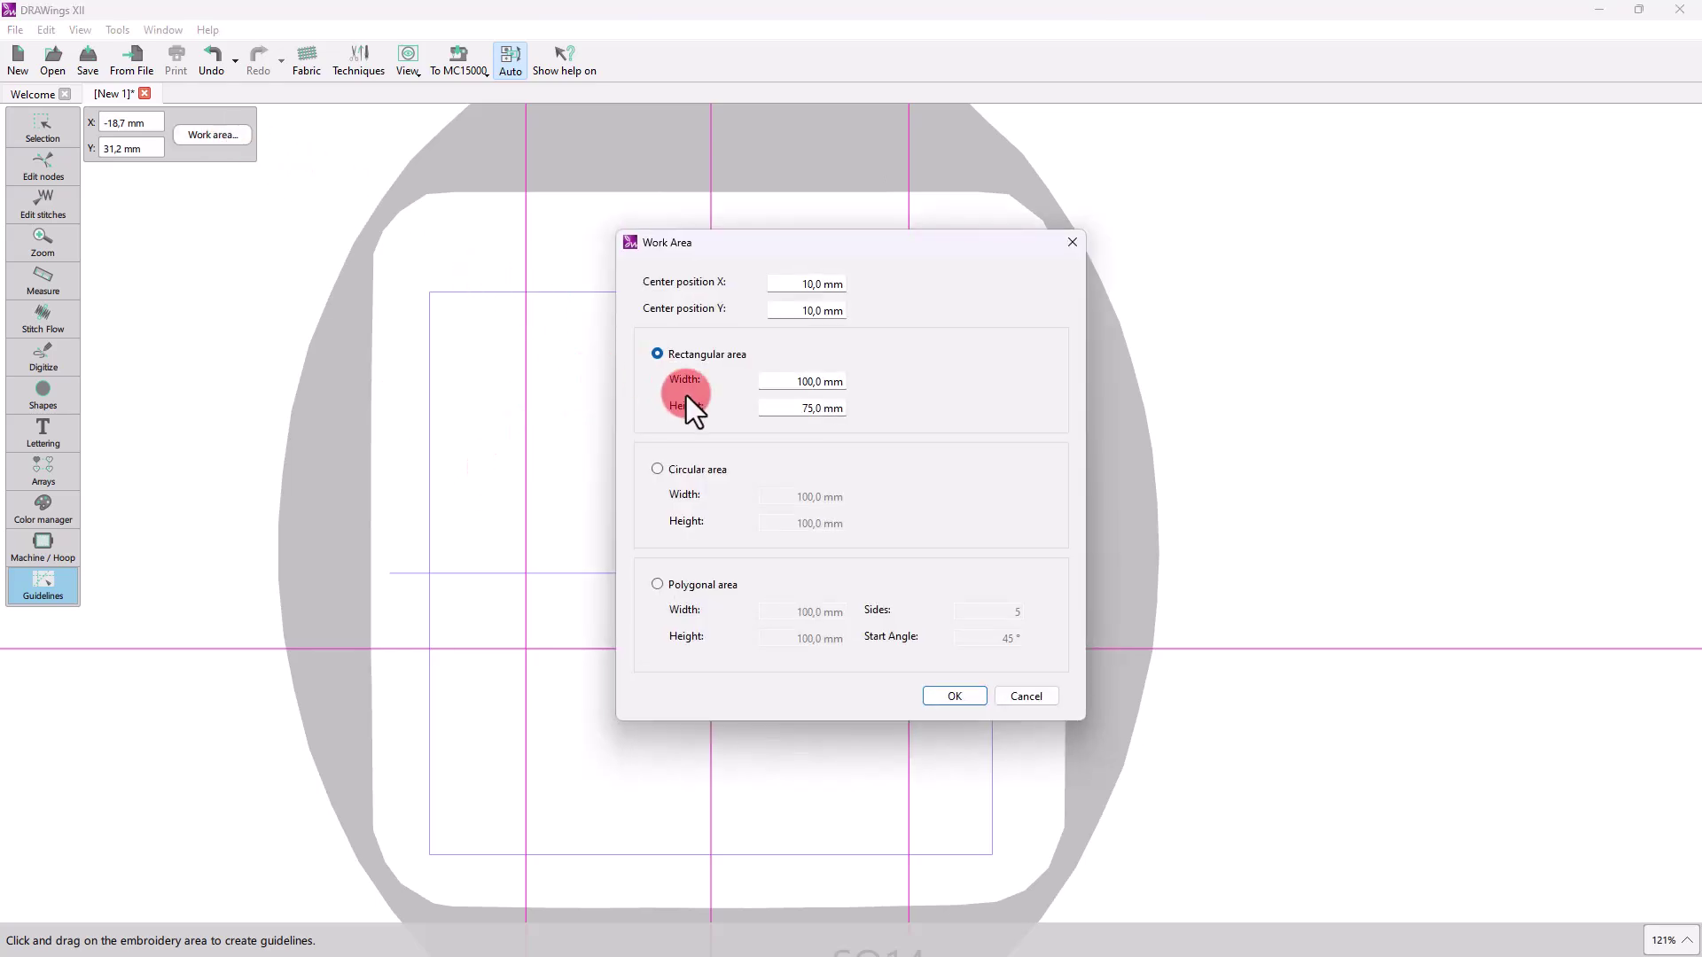
{"action": "left_click", "coordinate": [684, 471]}
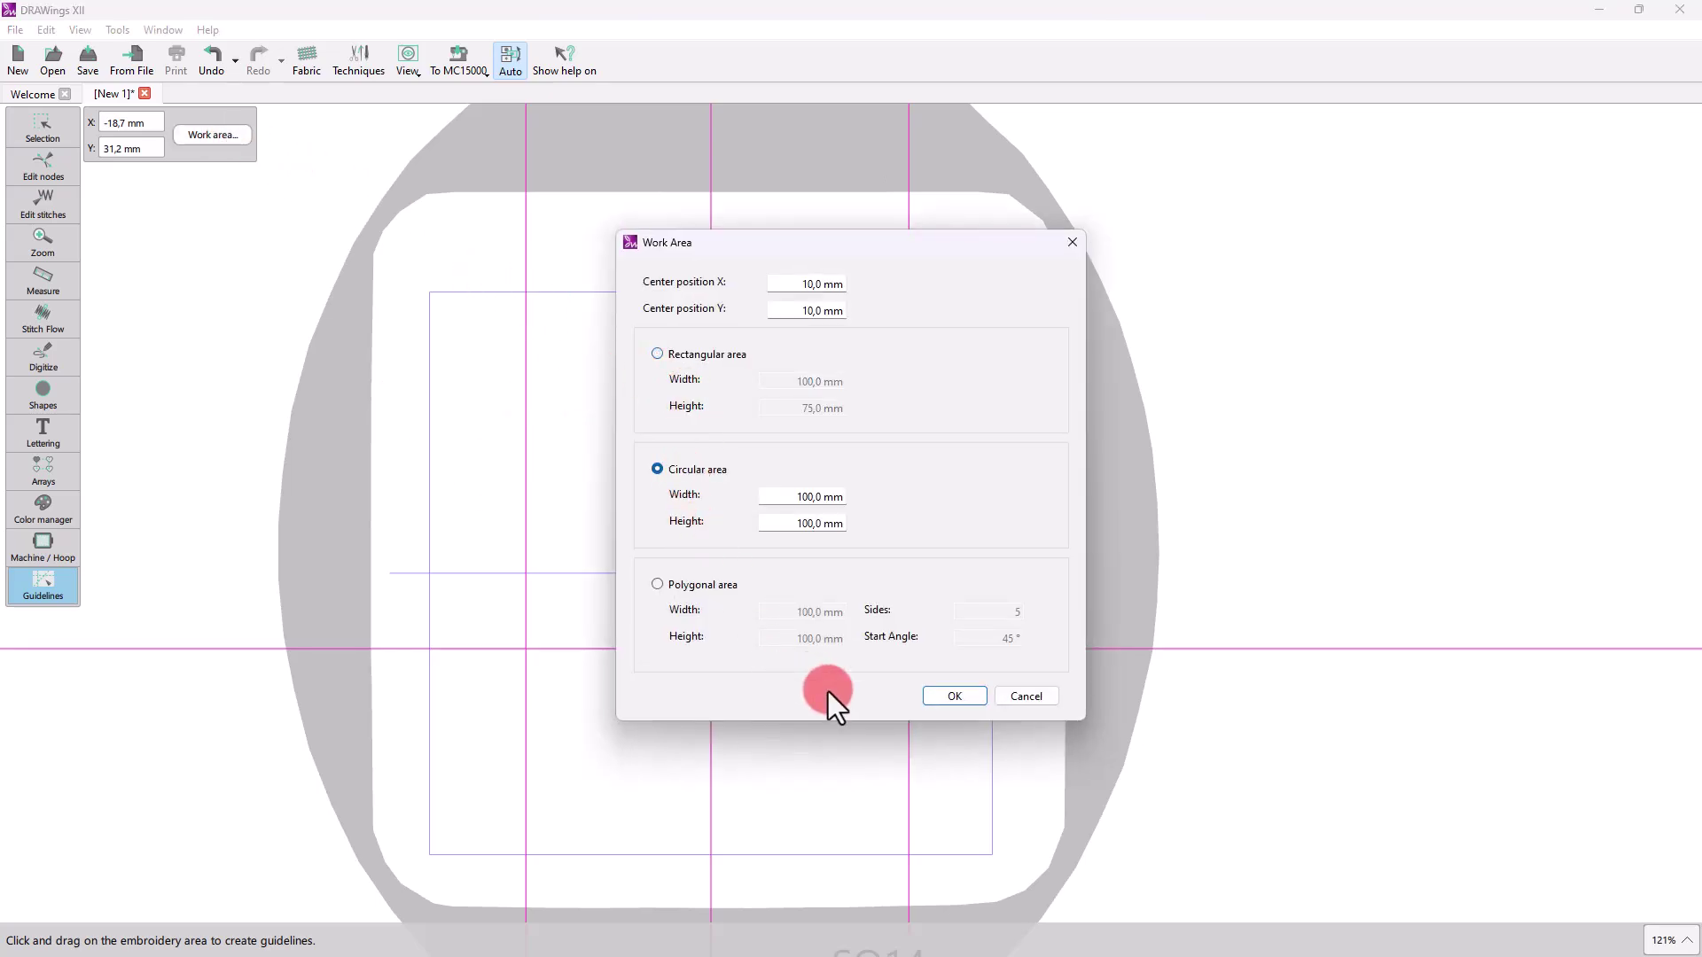
{"action": "left_click", "coordinate": [954, 697]}
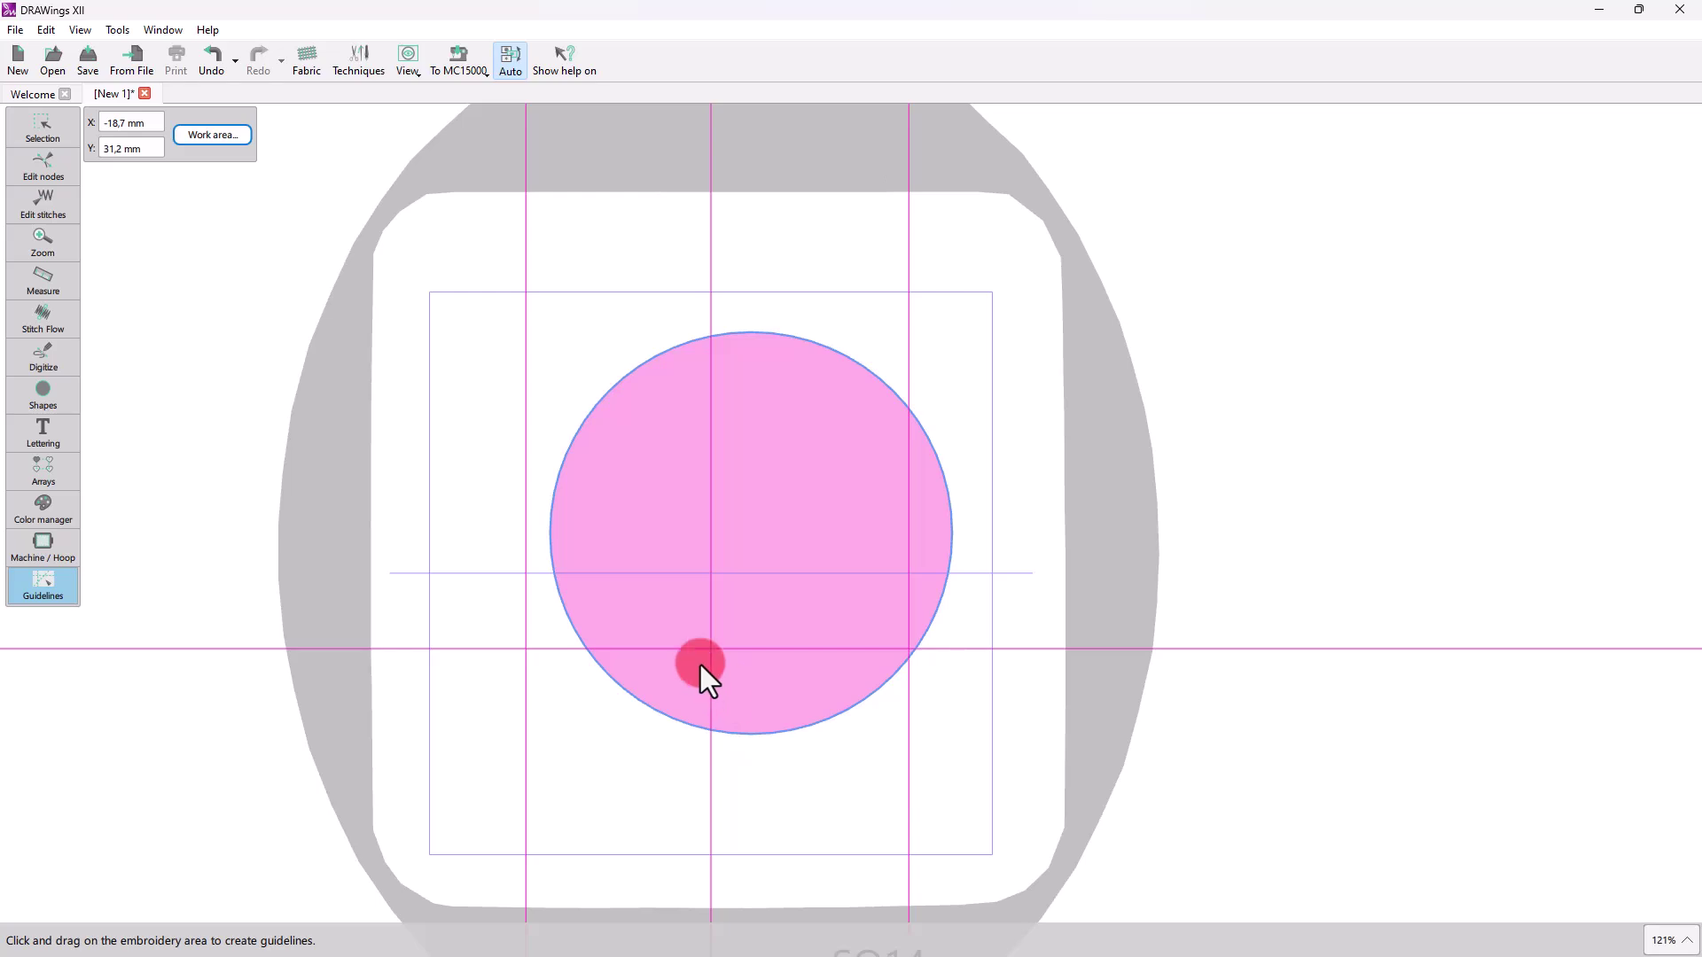
- Switch the circular work area to a rectangular one of 100 × 75 mm
{"action": "left_click", "coordinate": [223, 135]}
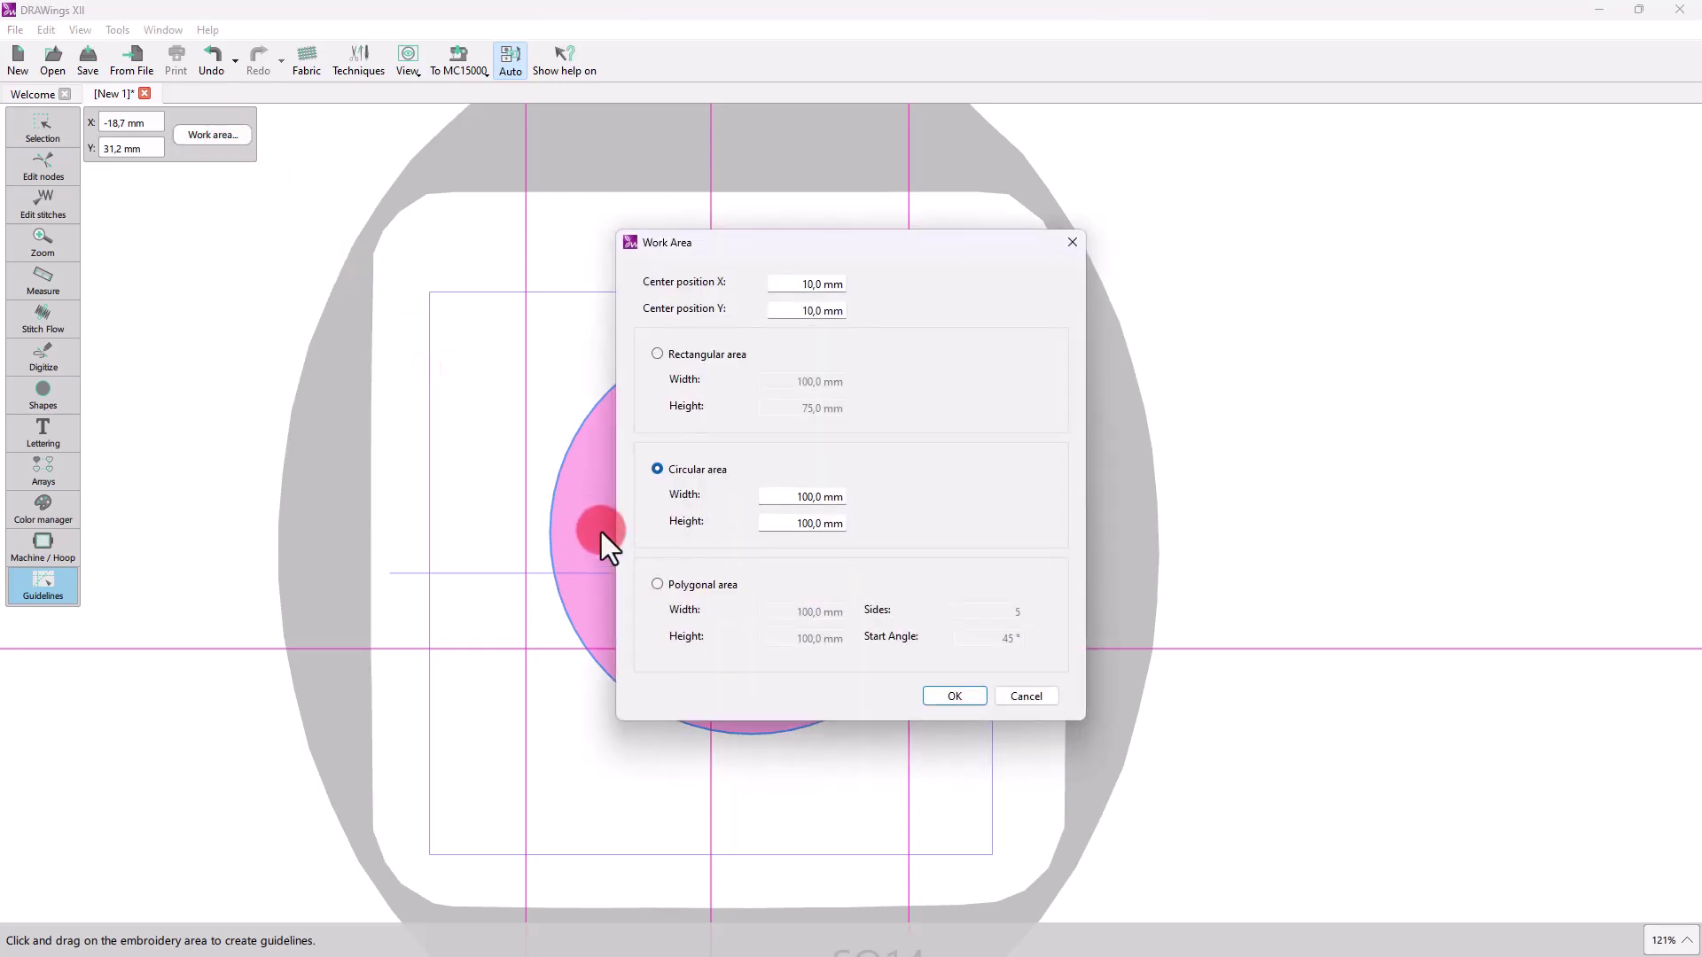
{"action": "left_click", "coordinate": [660, 353]}
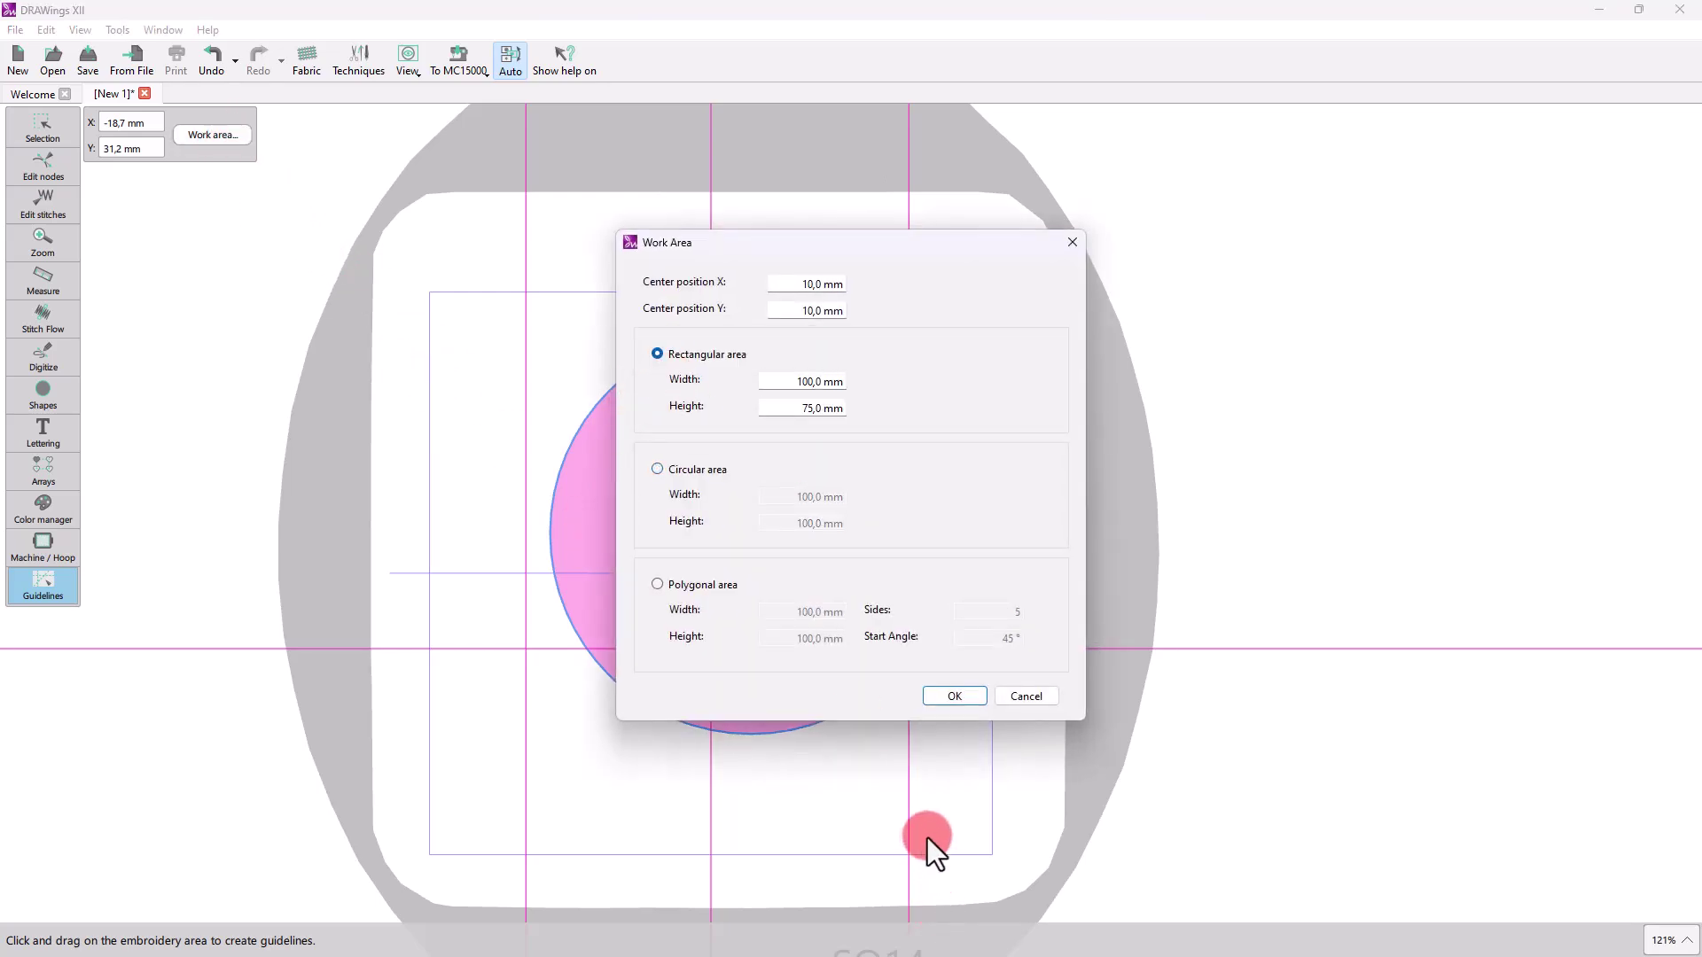
{"action": "left_click", "coordinate": [945, 694]}
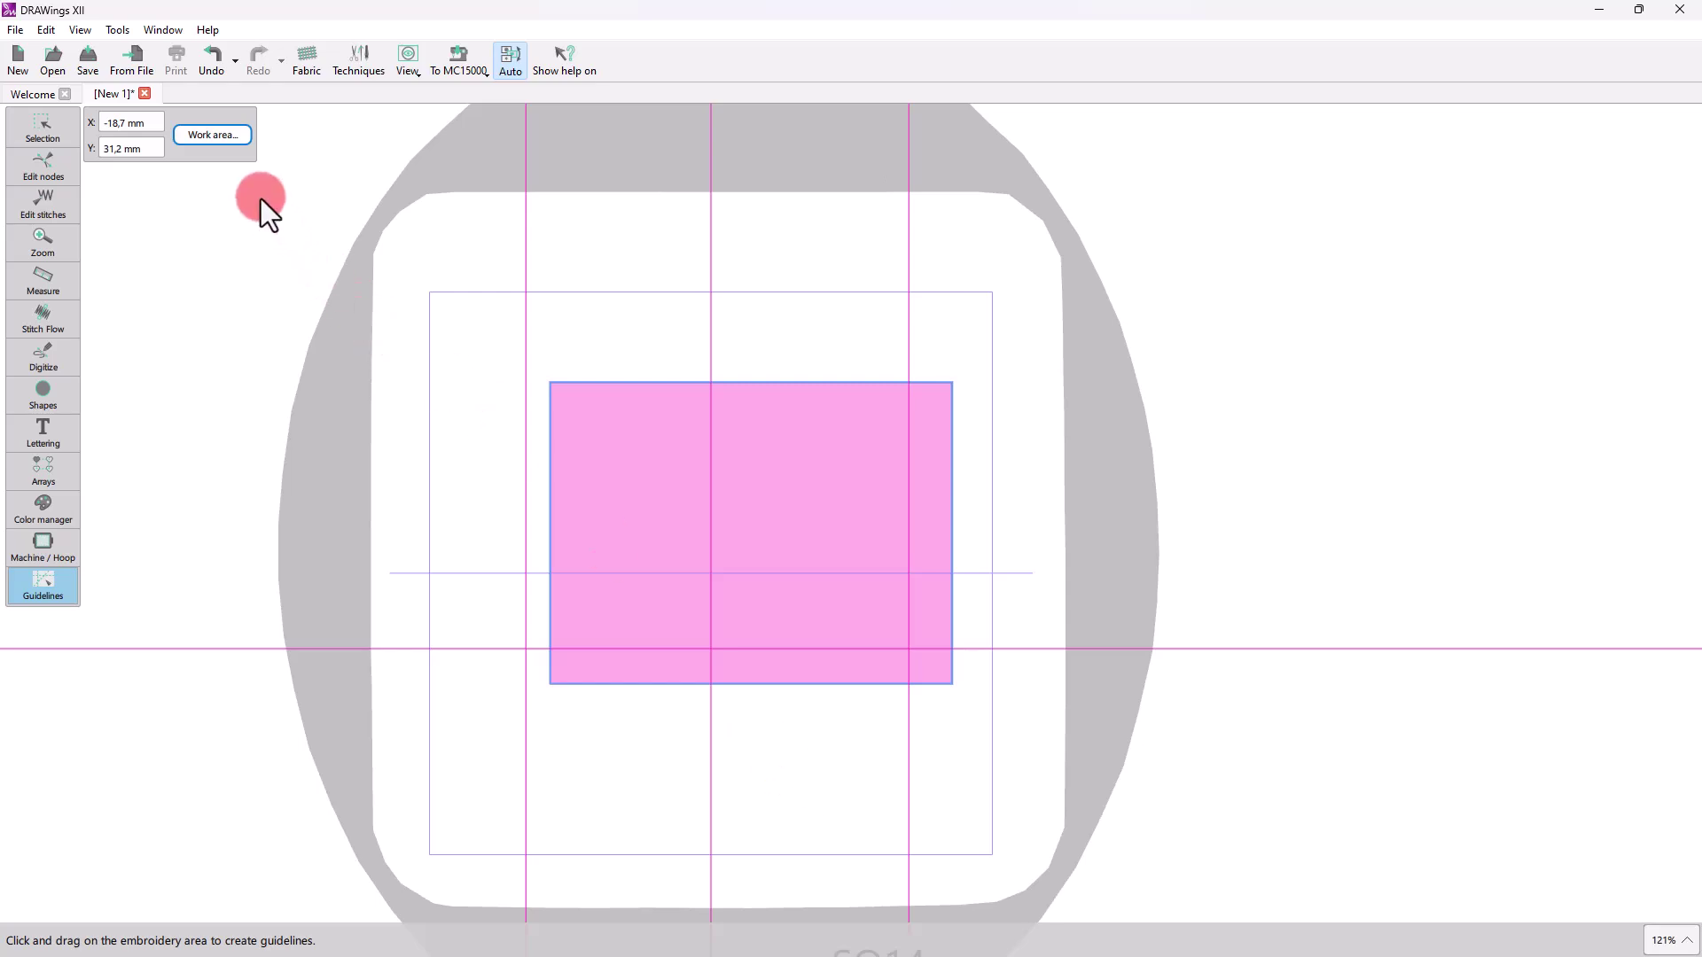
- Change the work area to a 100 × 100 mm polygon with 6 sides and a start angle of 90°
{"action": "left_click", "coordinate": [224, 135]}
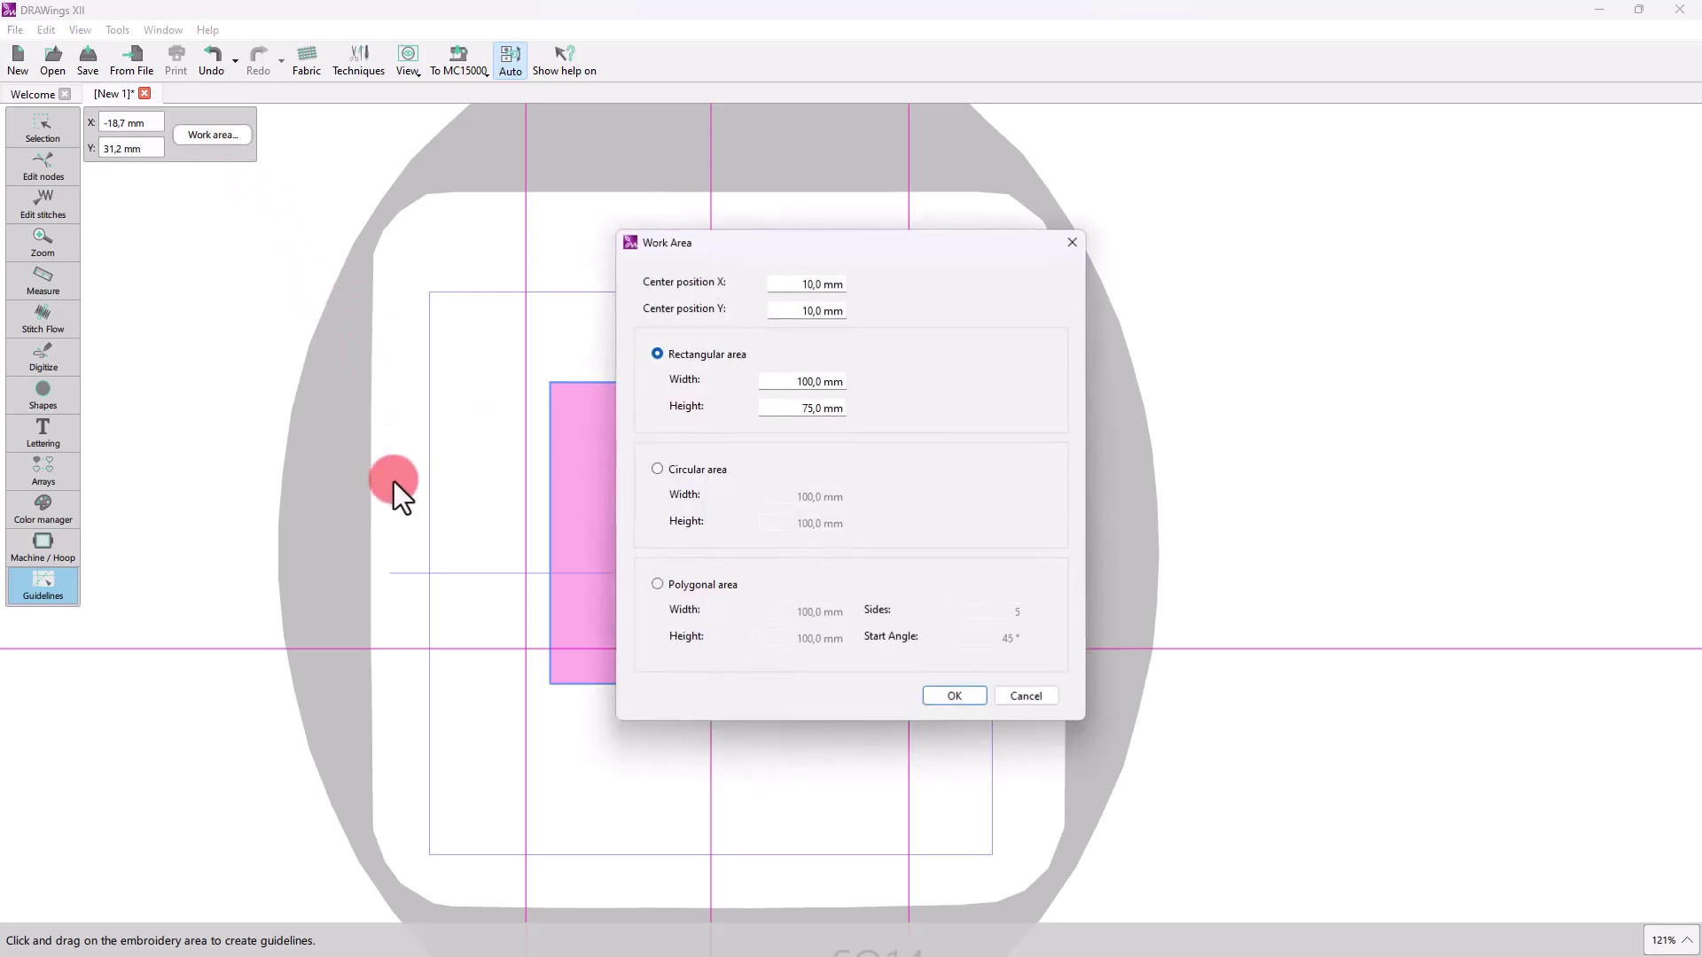
{"action": "left_click", "coordinate": [660, 585]}
{"action": "left_click", "coordinate": [1019, 612]}
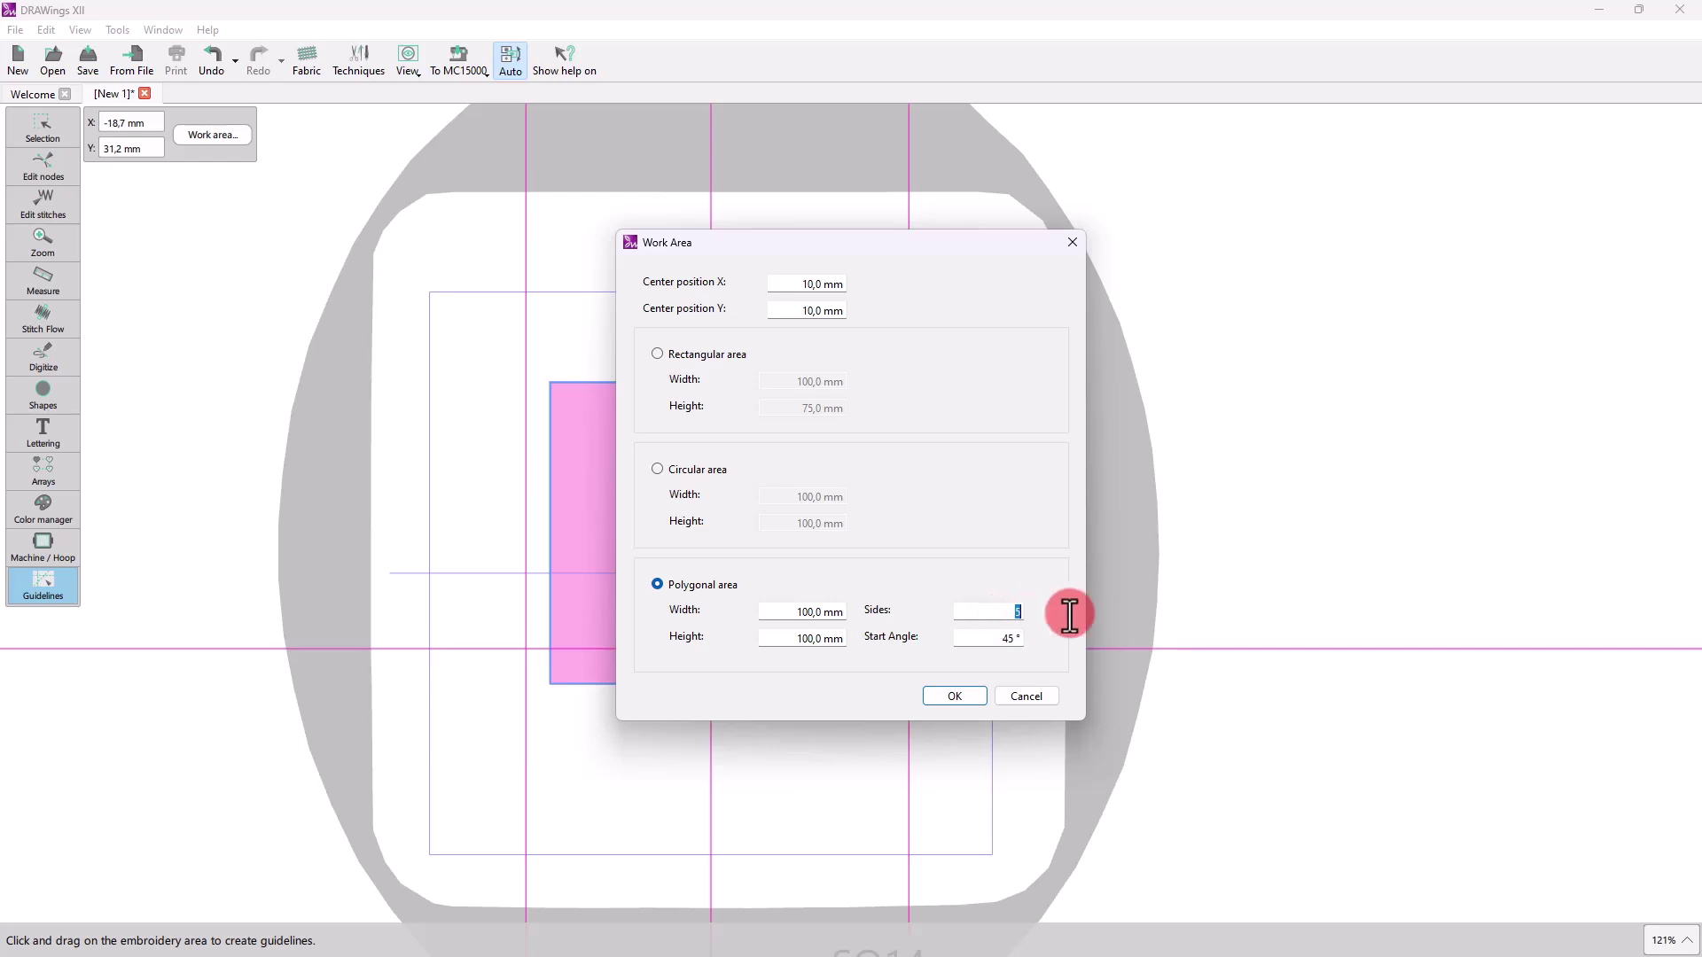
{"action": "type", "text": "6"}
{"action": "left_click_drag", "start_coordinate": [976, 642], "coordinate": [1033, 640]}
{"action": "type", "text": "90"}
{"action": "left_click", "coordinate": [953, 696]}
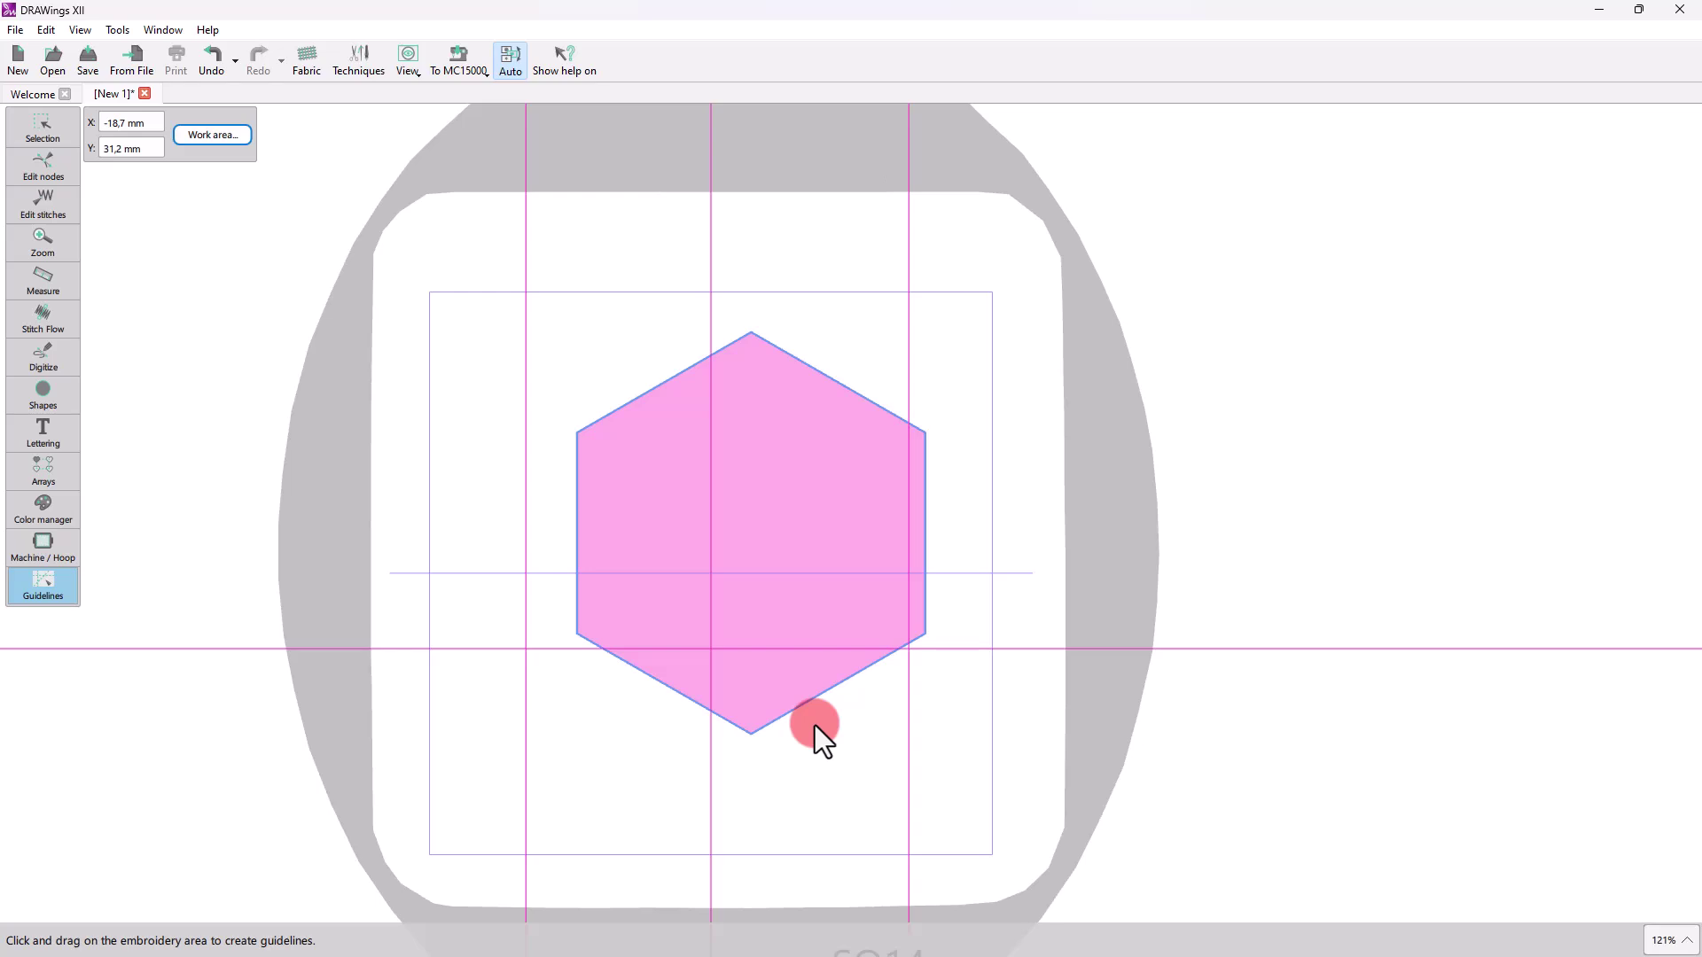
- Digitize a closed shape about 101 mm wide and 71 mm high with curved upper and lower edges and straight sides
{"action": "key", "text": "Escape"}
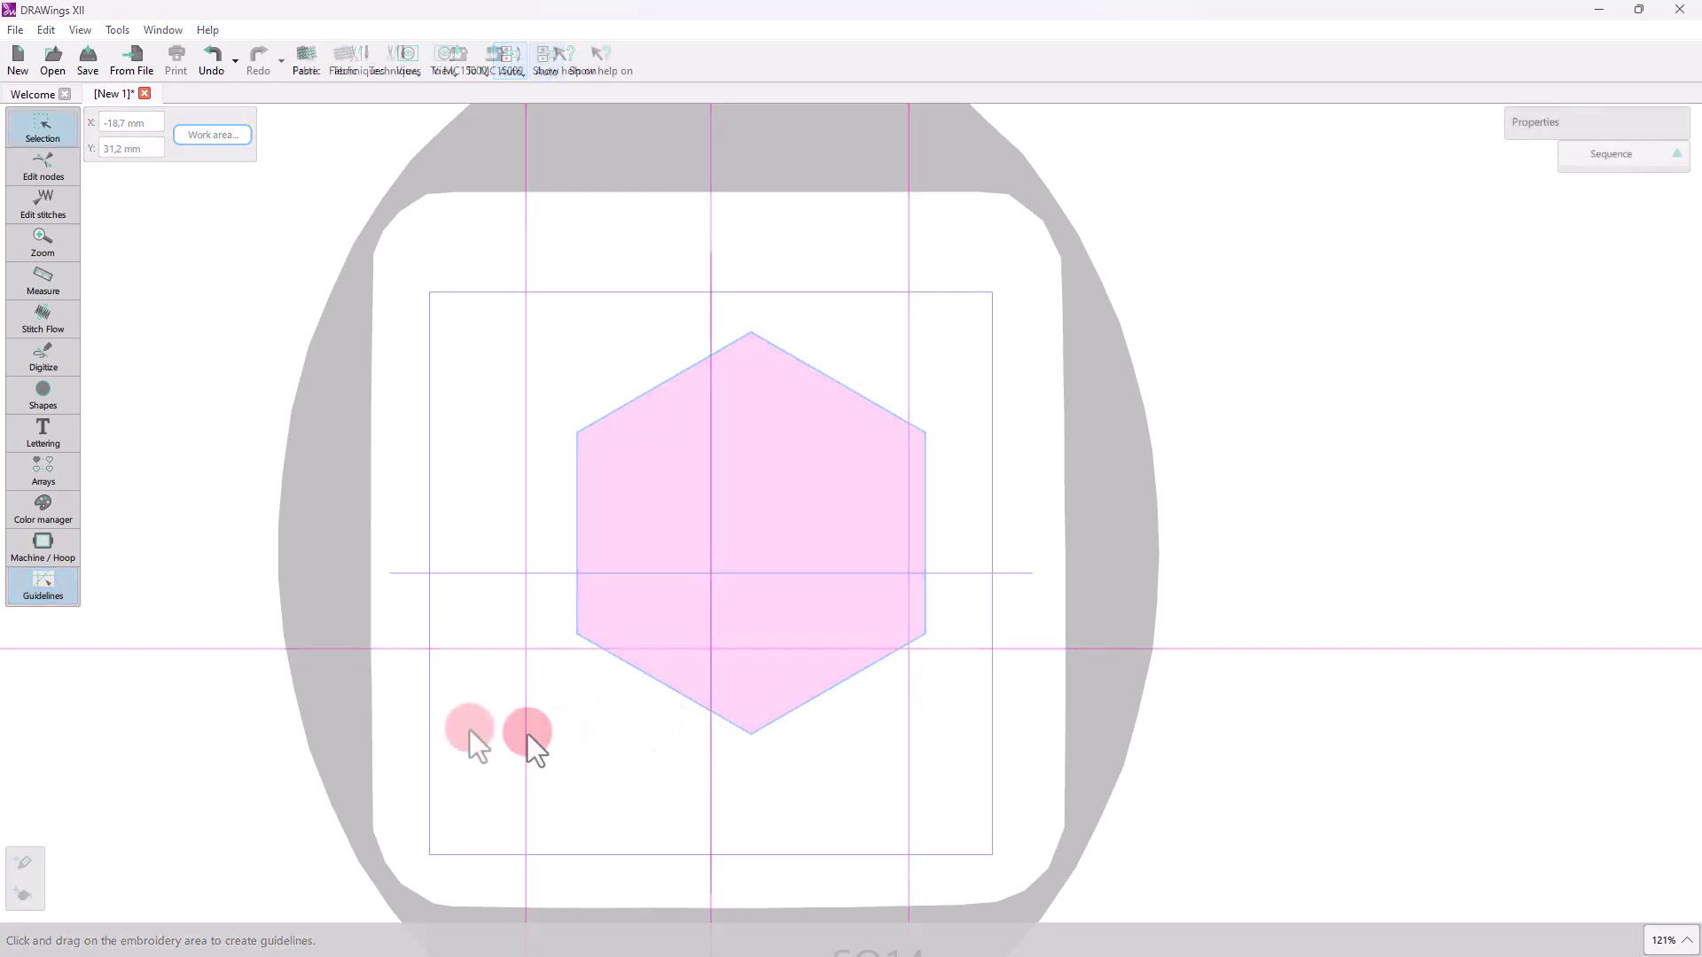
{"action": "left_click", "coordinate": [44, 357]}
{"action": "left_click", "coordinate": [531, 702]}
{"action": "left_click", "coordinate": [706, 650]}
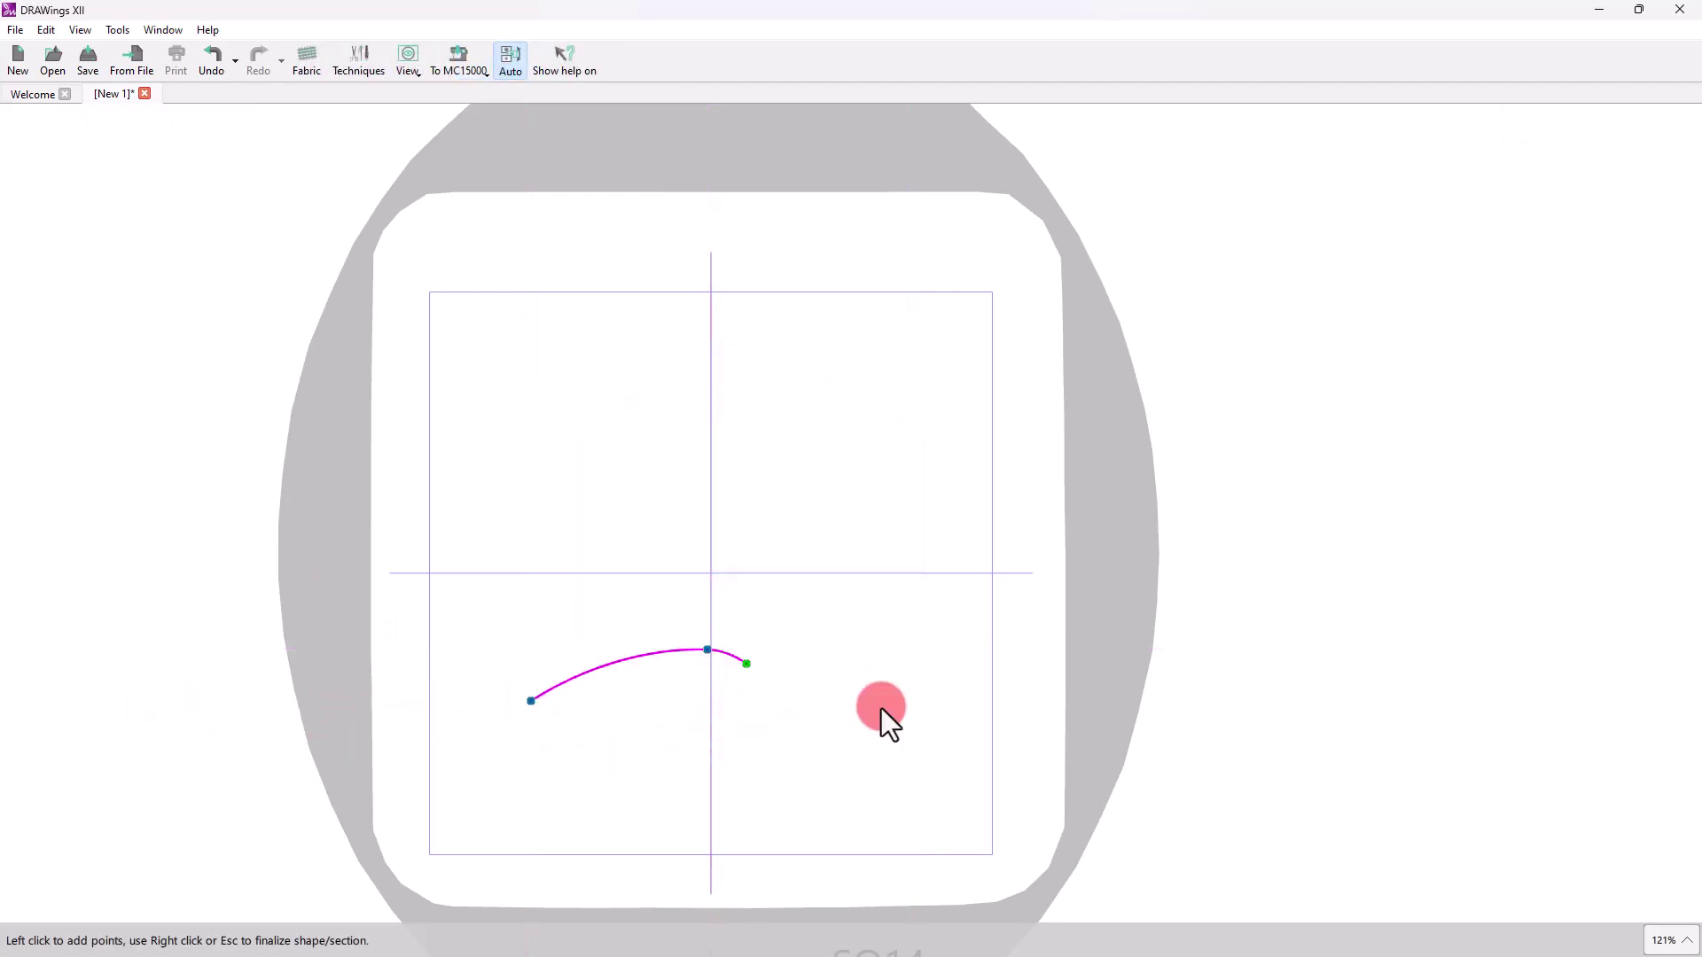
{"action": "left_click", "coordinate": [924, 703]}
{"action": "left_click", "coordinate": [919, 495]}
{"action": "left_click", "coordinate": [923, 489]}
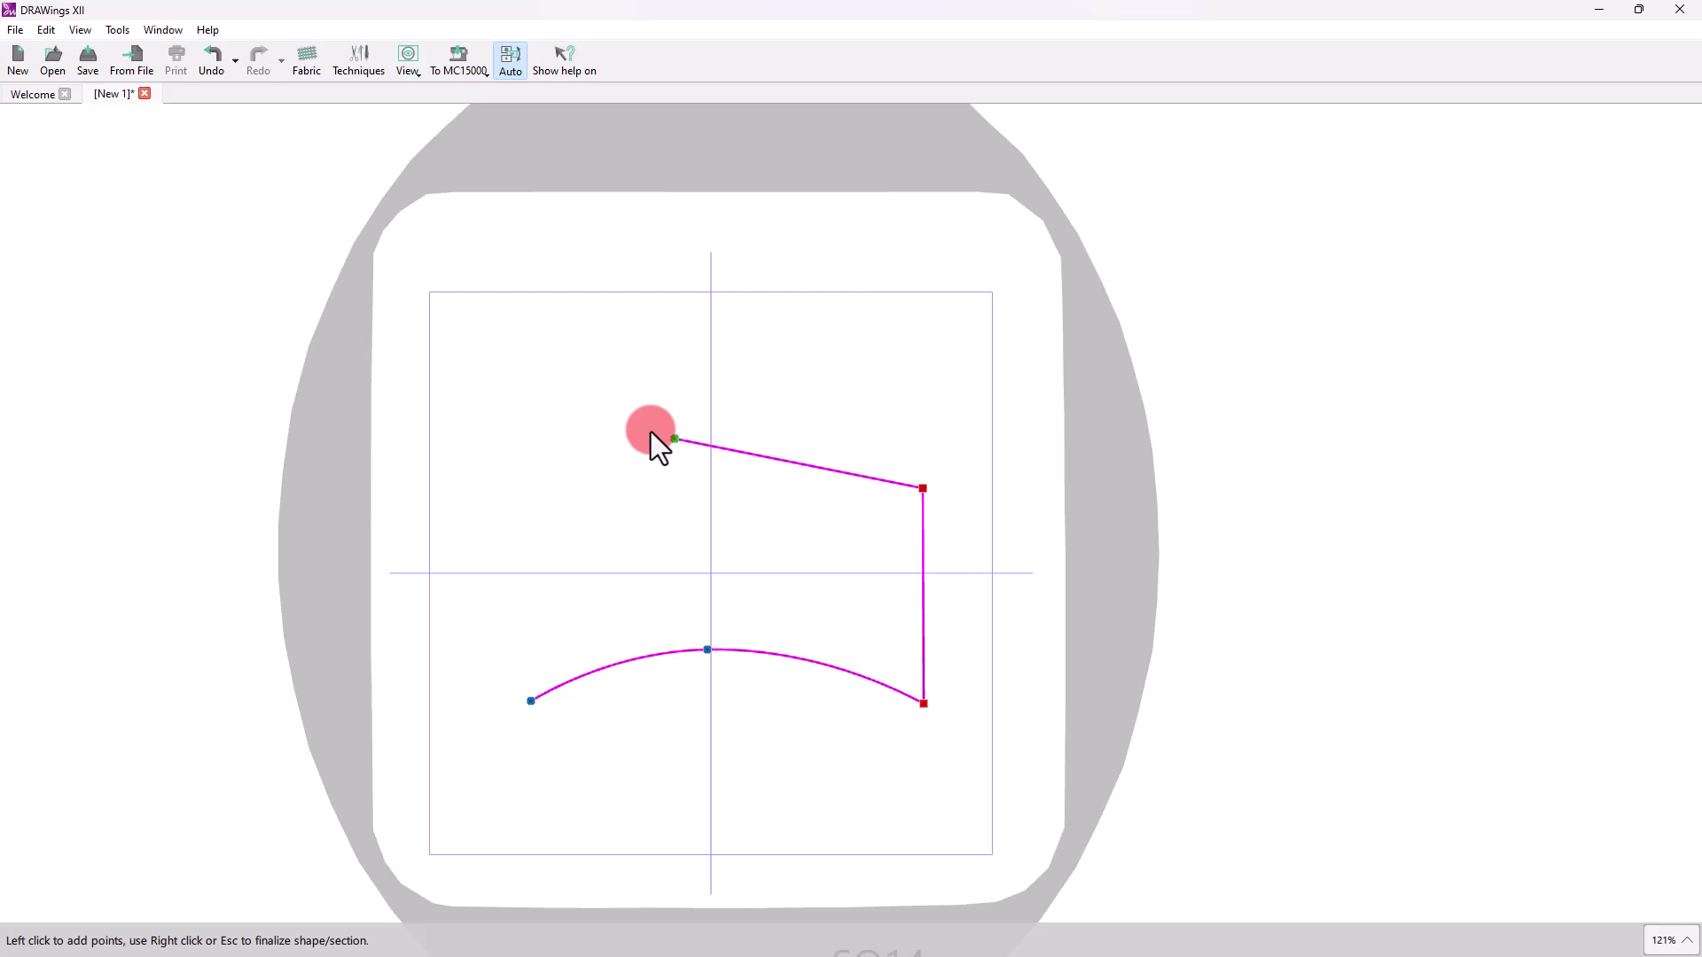
{"action": "left_click", "coordinate": [708, 422]}
{"action": "left_click", "coordinate": [521, 447]}
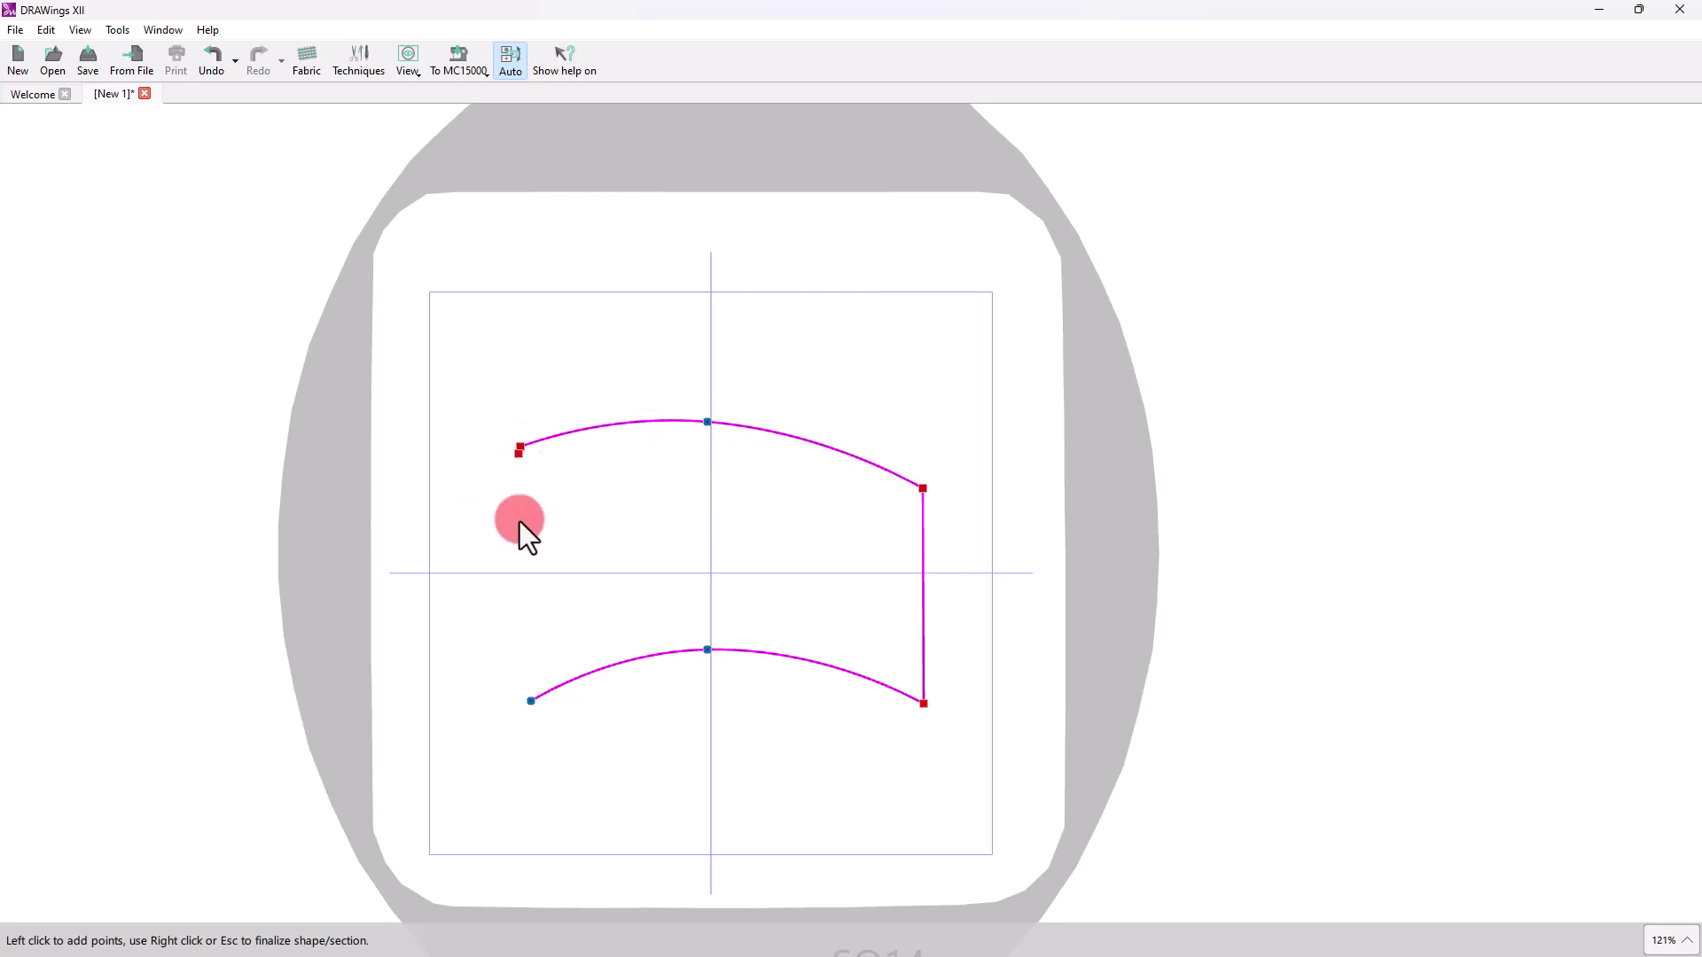
{"action": "left_click", "coordinate": [530, 703]}
{"action": "right_click", "coordinate": [528, 703]}
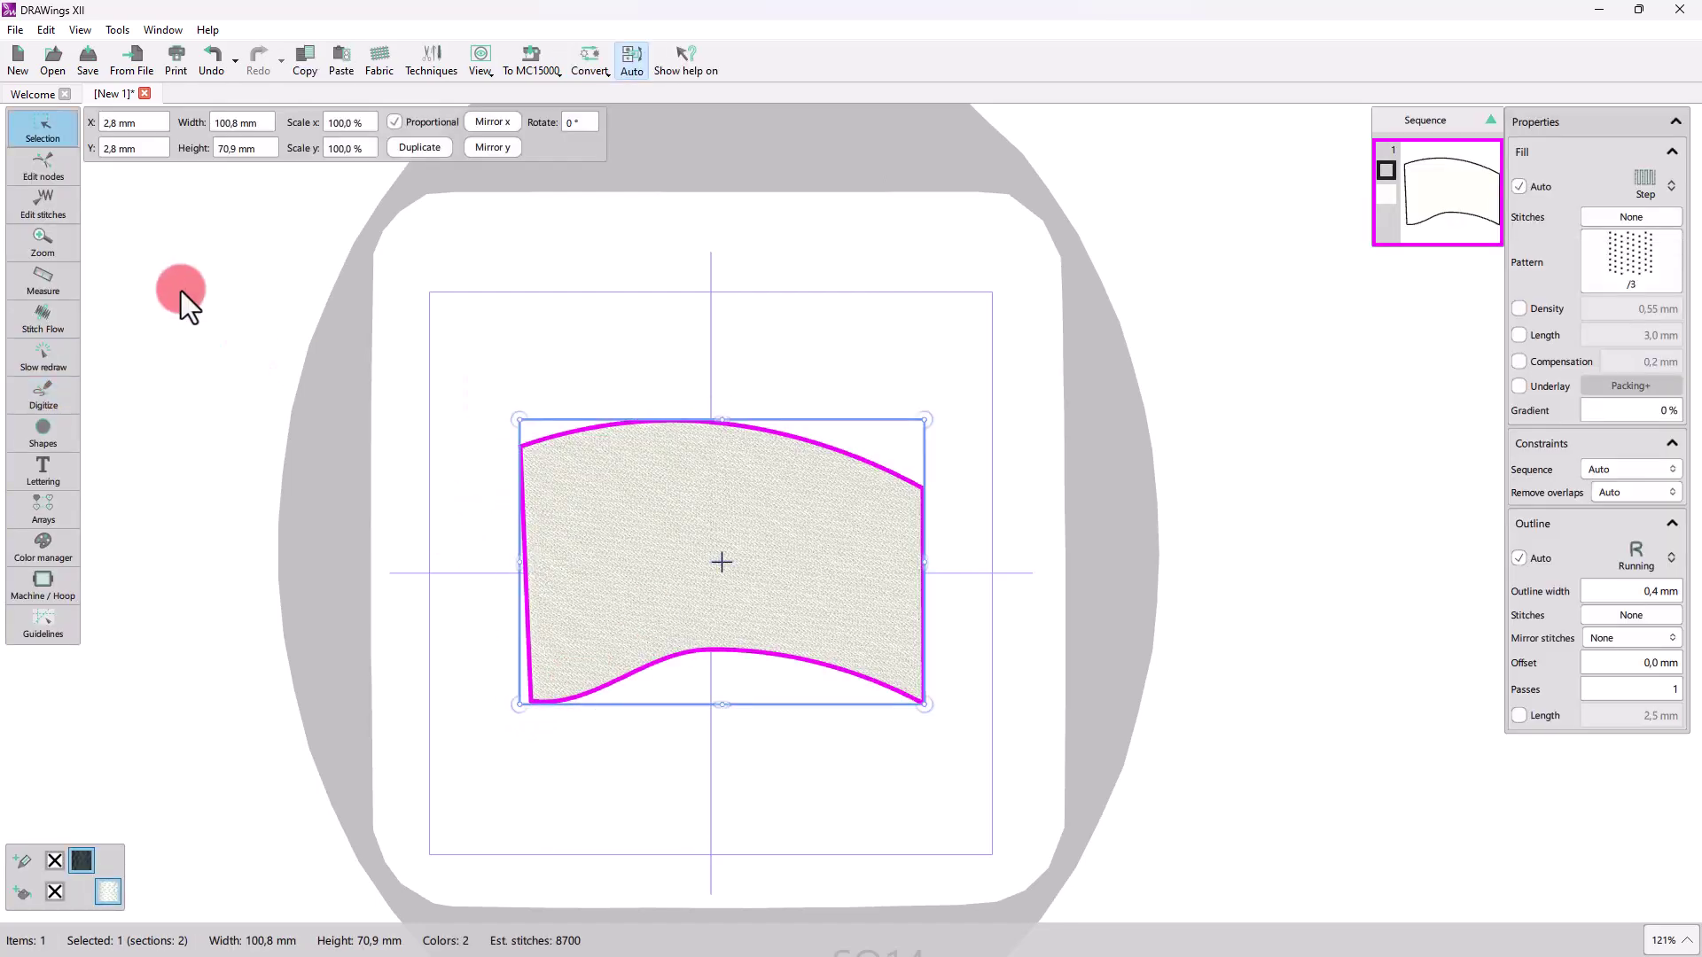
- Convert the digitized shape into a custom work area
{"action": "right_click", "coordinate": [536, 478]}
{"action": "left_click", "coordinate": [706, 758]}
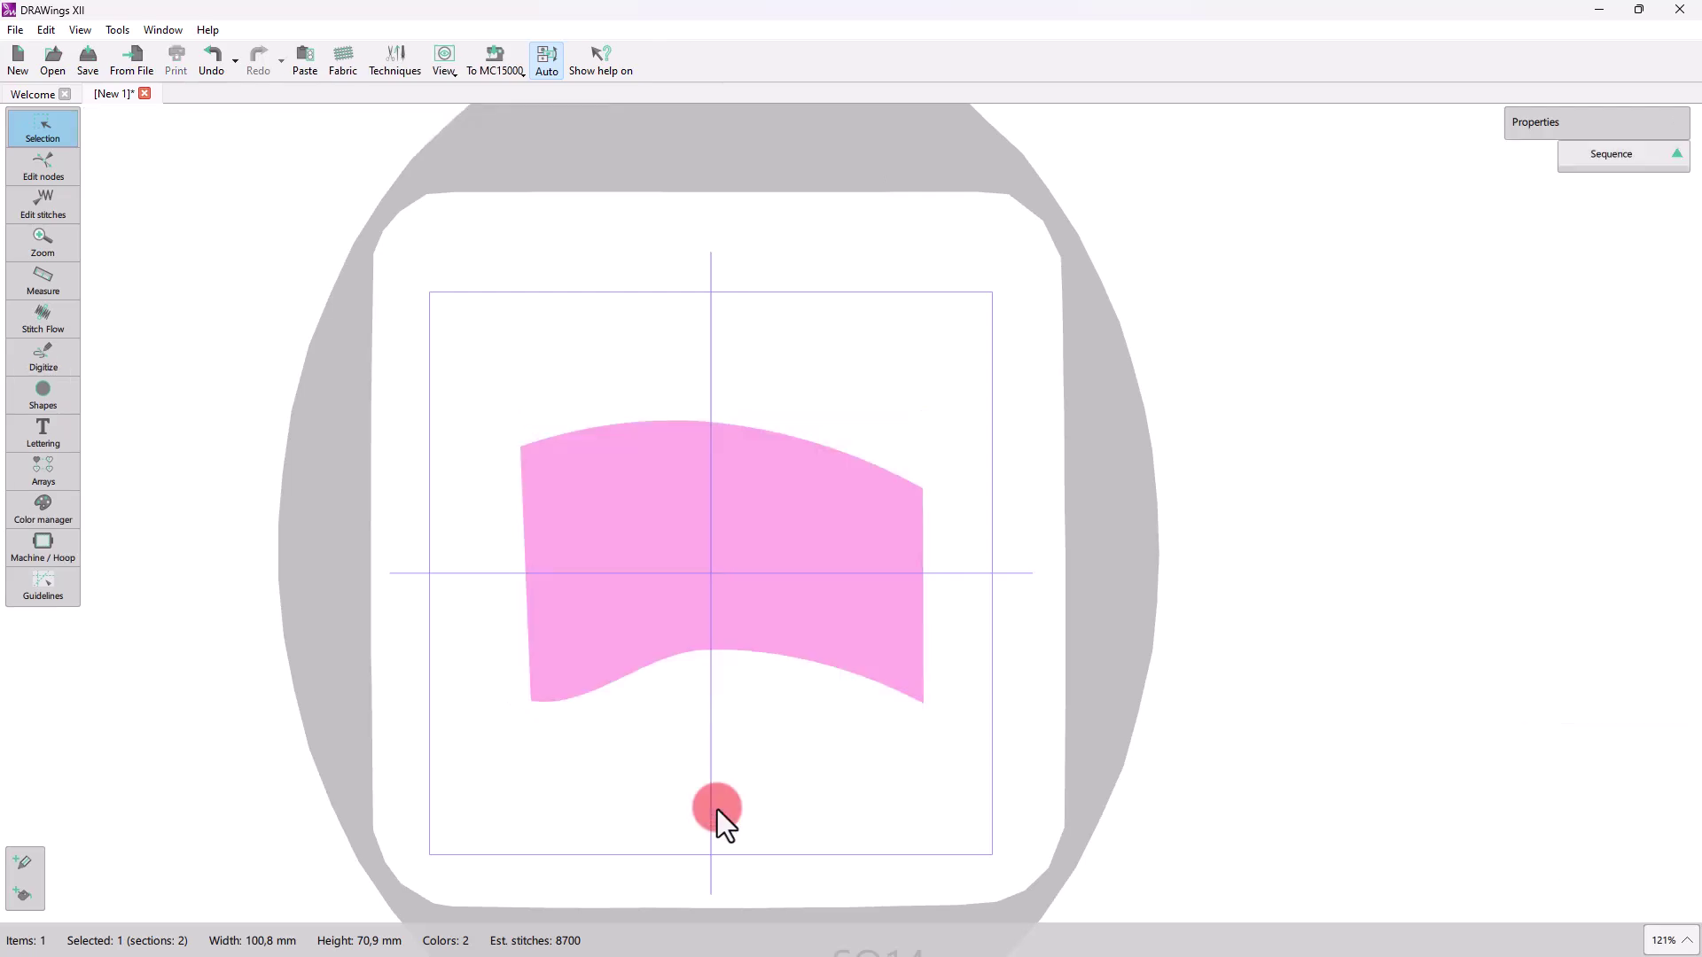